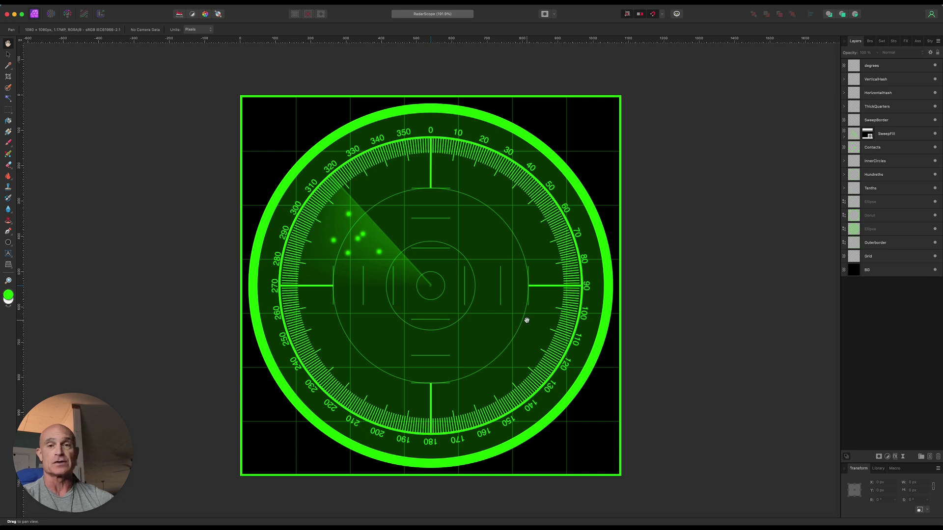
- Create a new document from the Social Media Square preset at 1080 x 1080 px
click(70, 5)
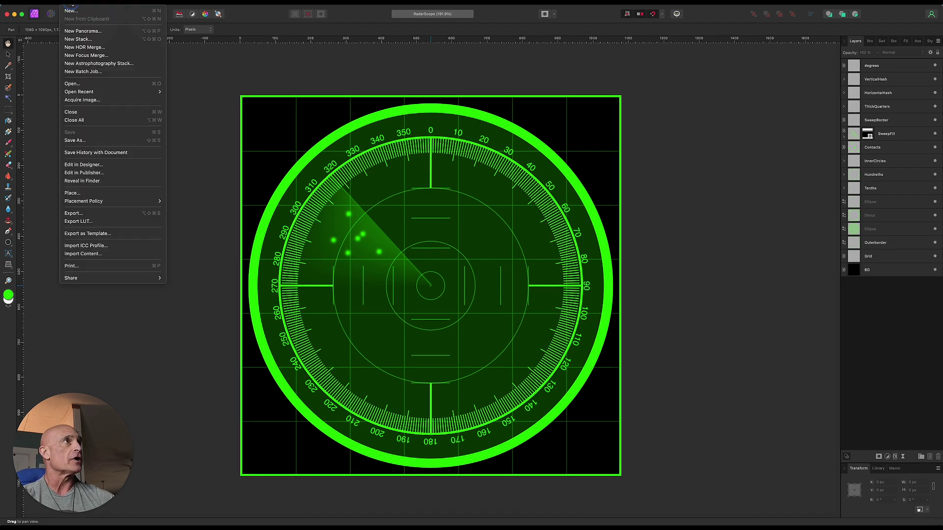
click(74, 11)
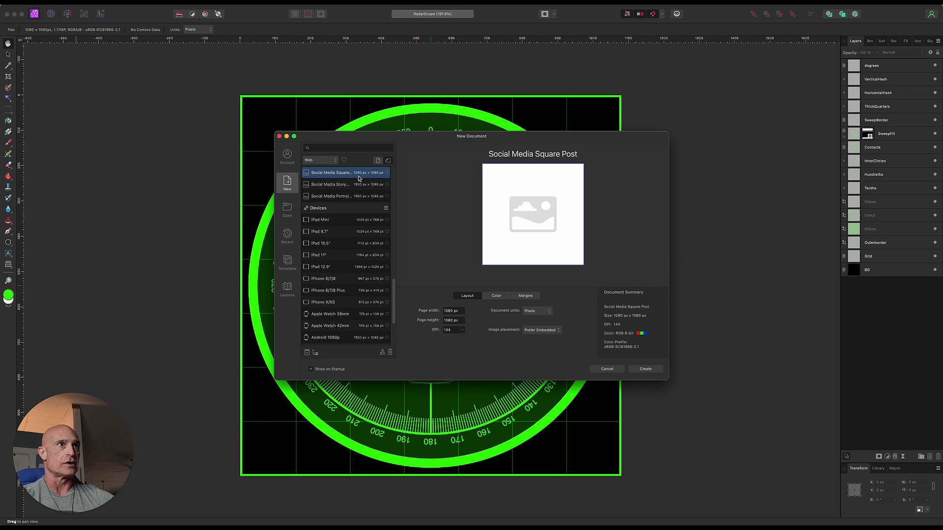
click(646, 370)
scroll(293, 343, down, 2)
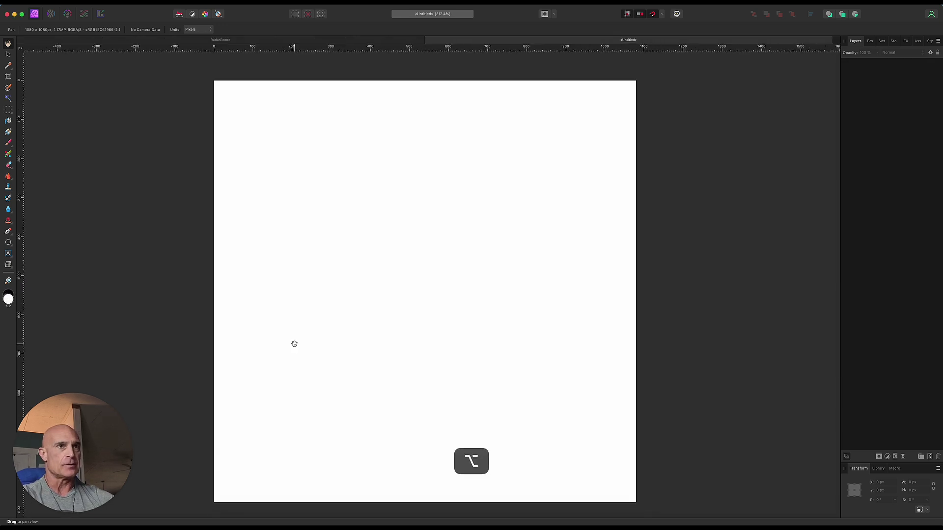
- Place a vertical and a horizontal guide through the centre of the canvas
key(v)
drag(20, 234, 420, 268)
drag(383, 48, 389, 295)
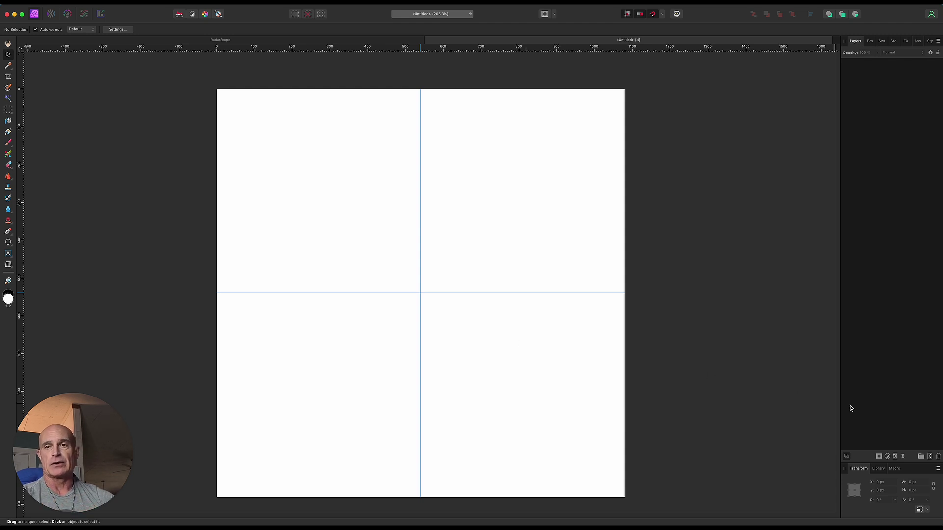
- Add a new pixel layer and flood fill it with black as the background
click(930, 457)
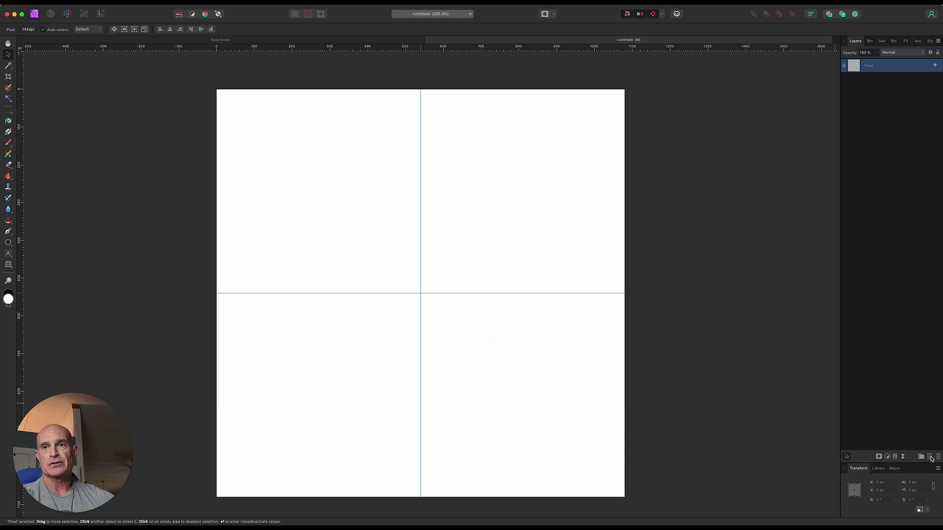
click(9, 121)
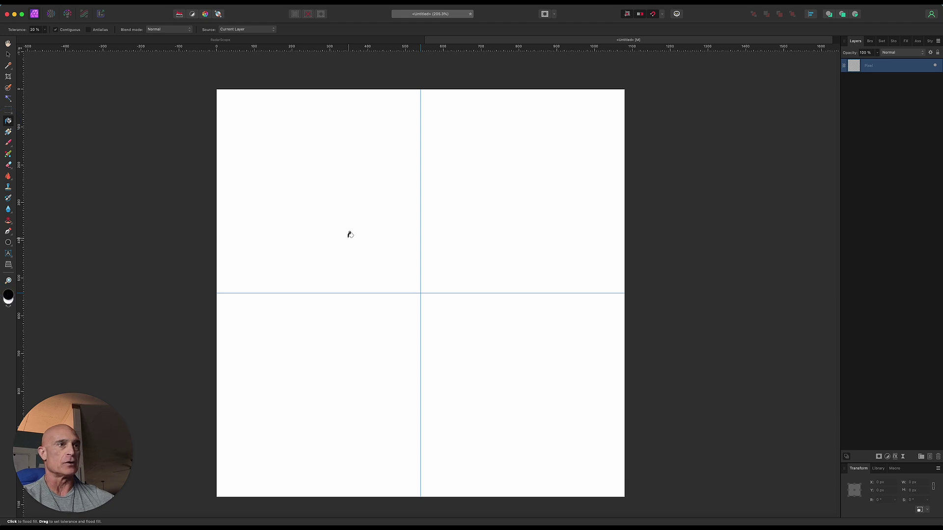
click(398, 241)
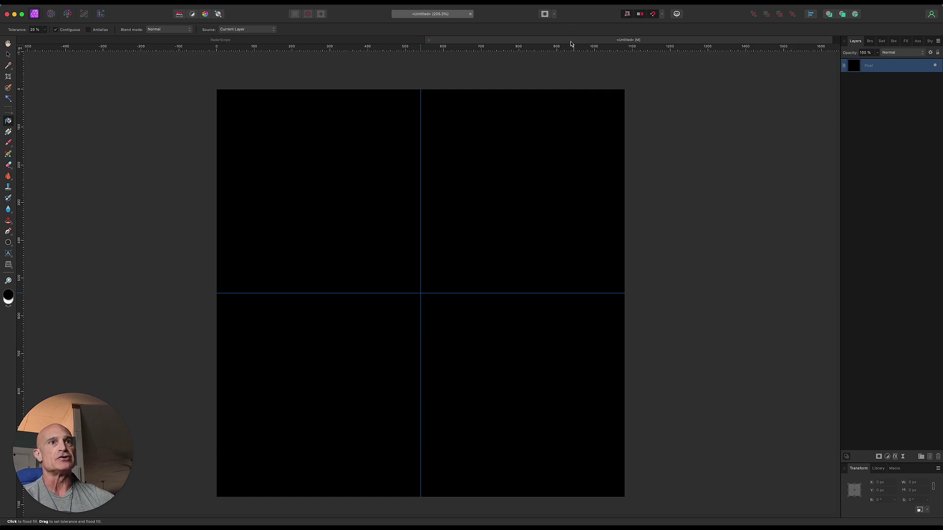
click(298, 41)
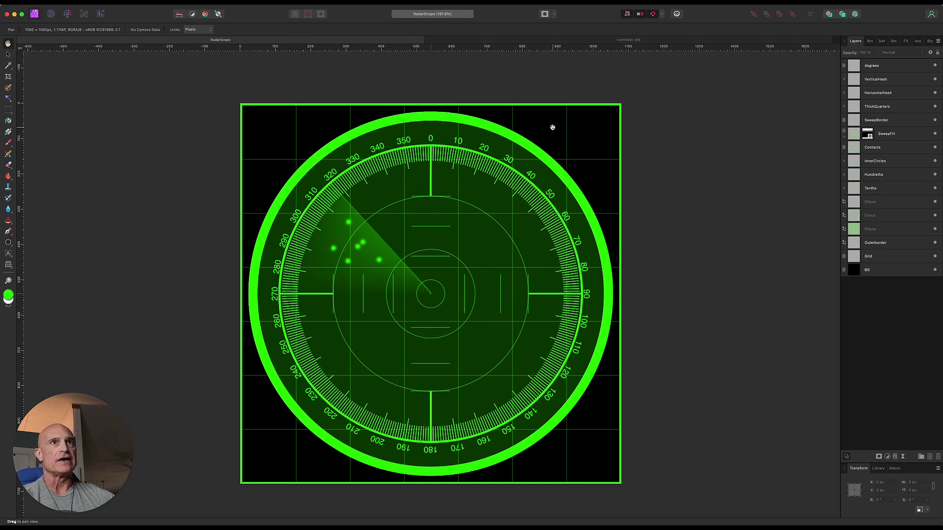
click(451, 42)
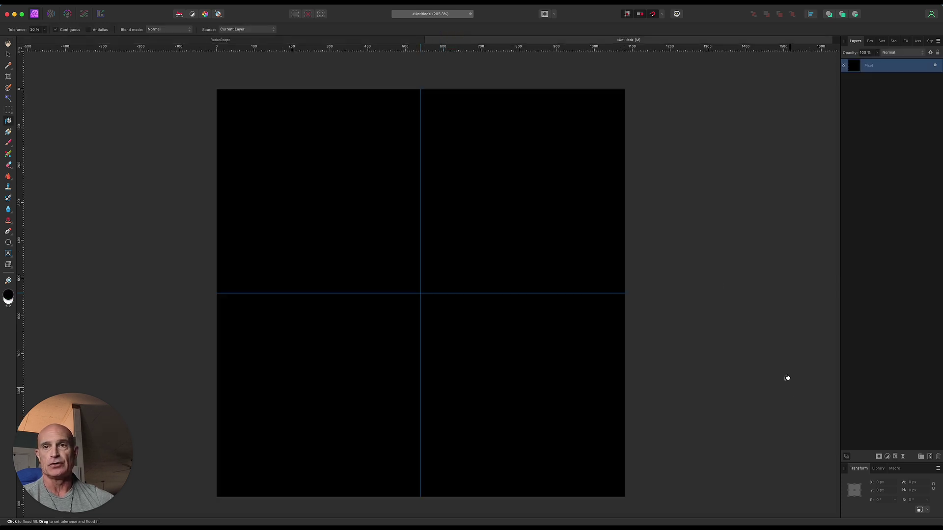
- Set up the Pen tool with no fill and a bright green stroke (H 107, S 100, L 50)
click(9, 233)
click(97, 30)
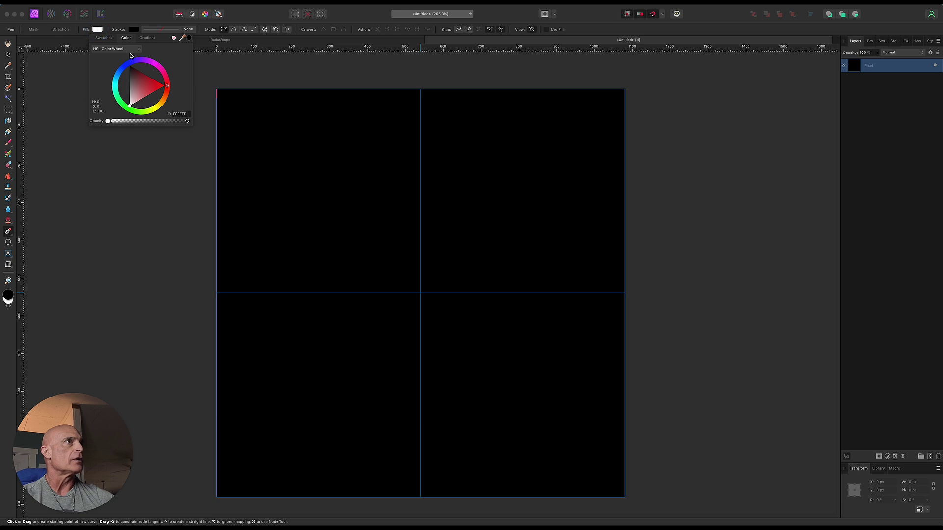
click(174, 38)
click(133, 30)
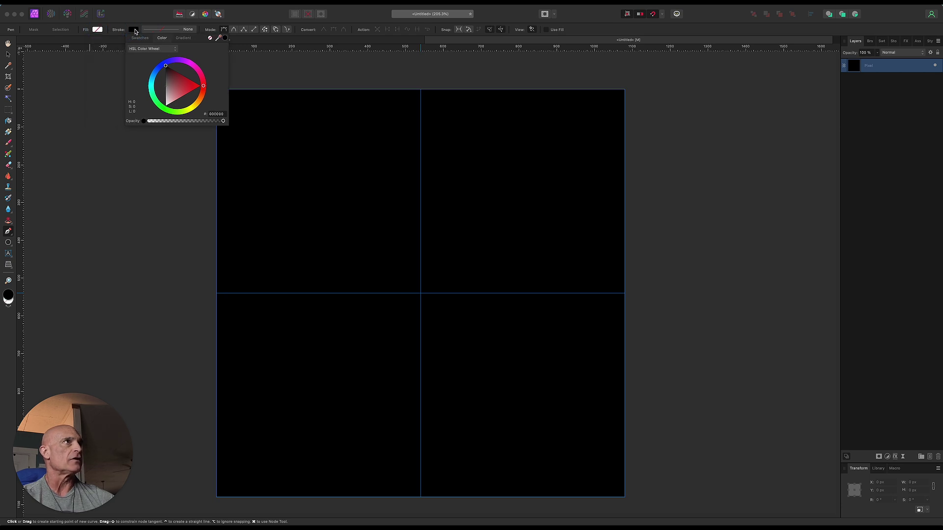
click(167, 111)
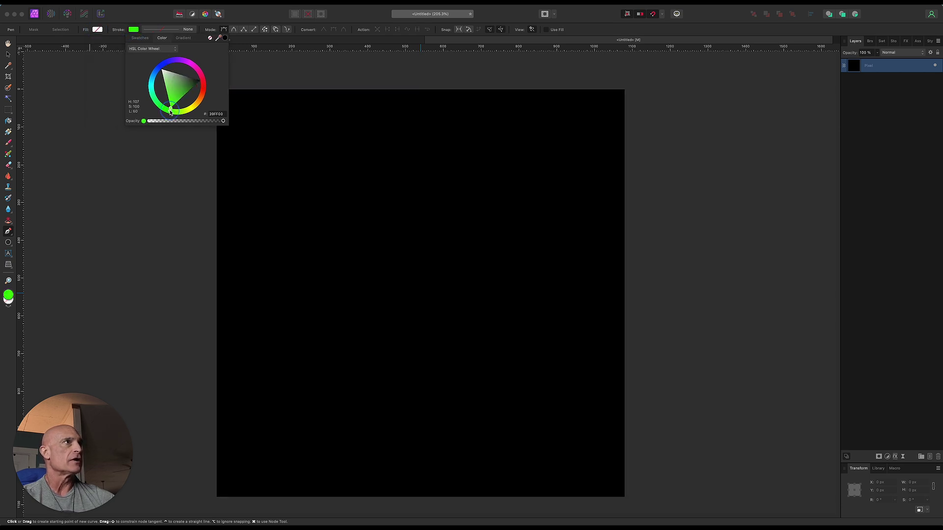
- Set the Pen stroke to a solid 0.6 pt line with square caps
click(163, 29)
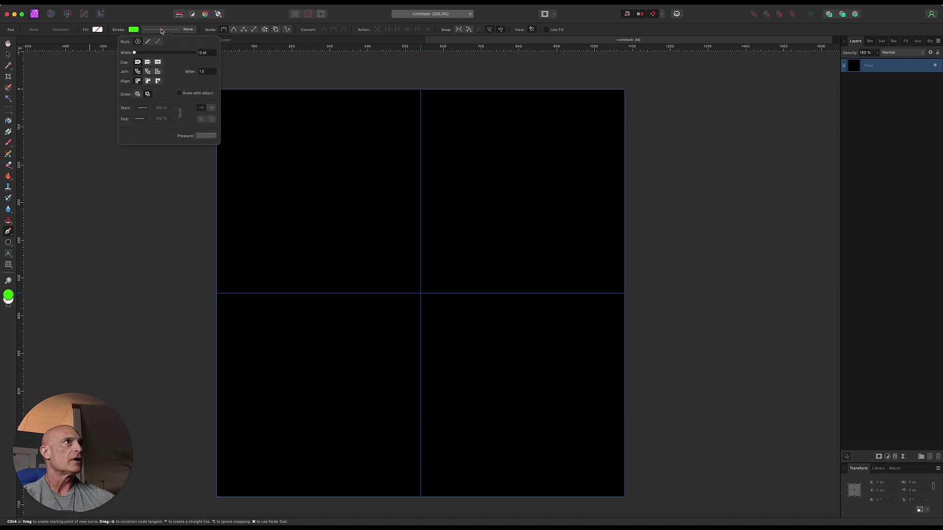
drag(135, 53, 142, 53)
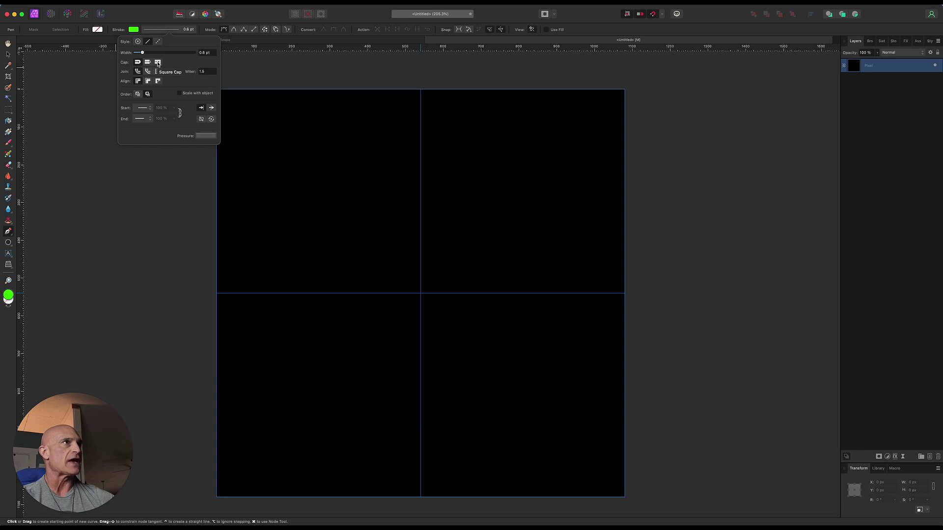
click(158, 63)
click(134, 30)
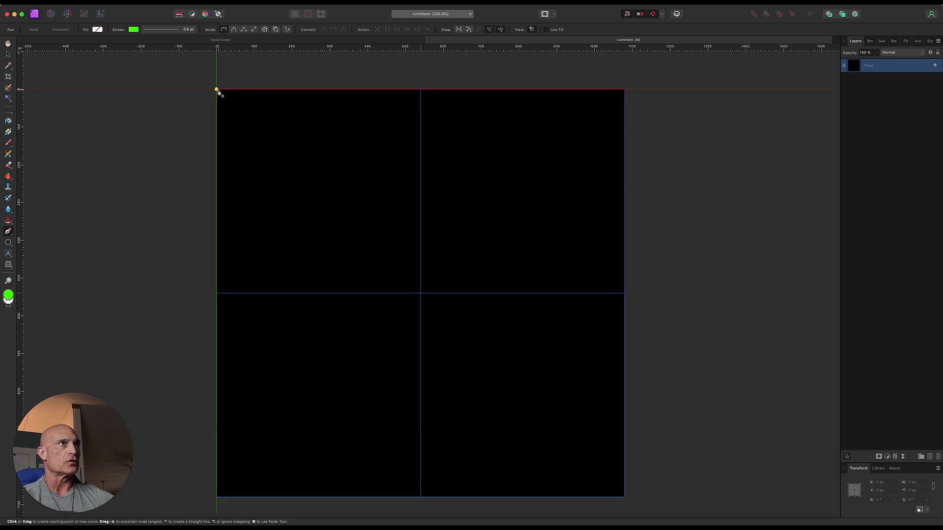
- Draw a vertical line along the canvas's left edge, from the upper corner to the lower corner
click(217, 91)
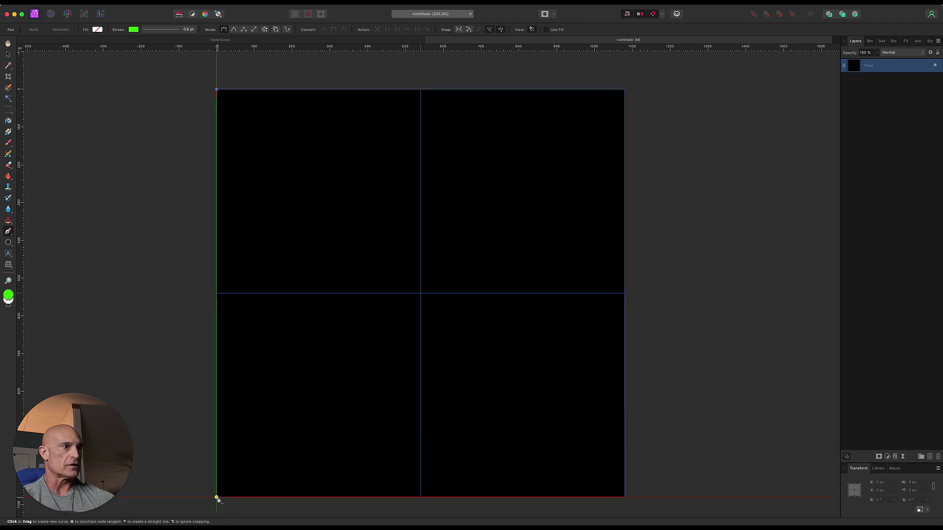
click(217, 498)
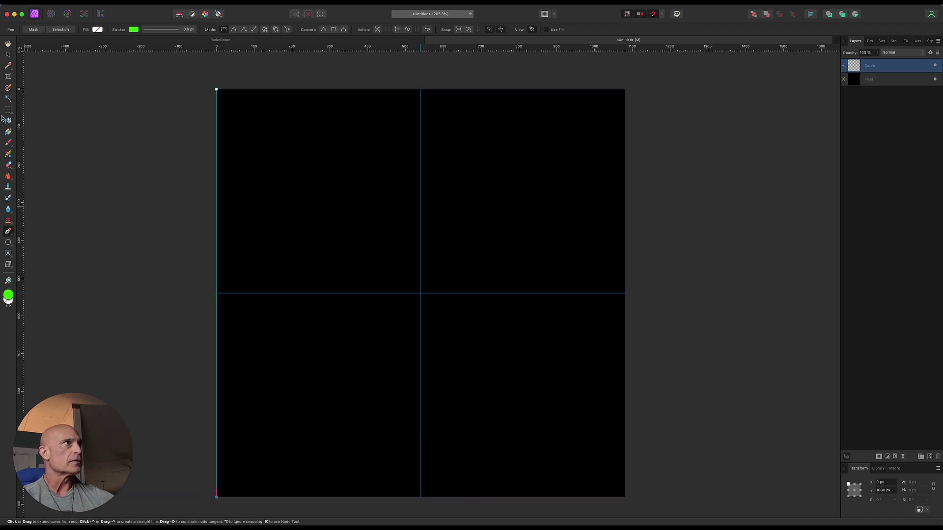
click(9, 55)
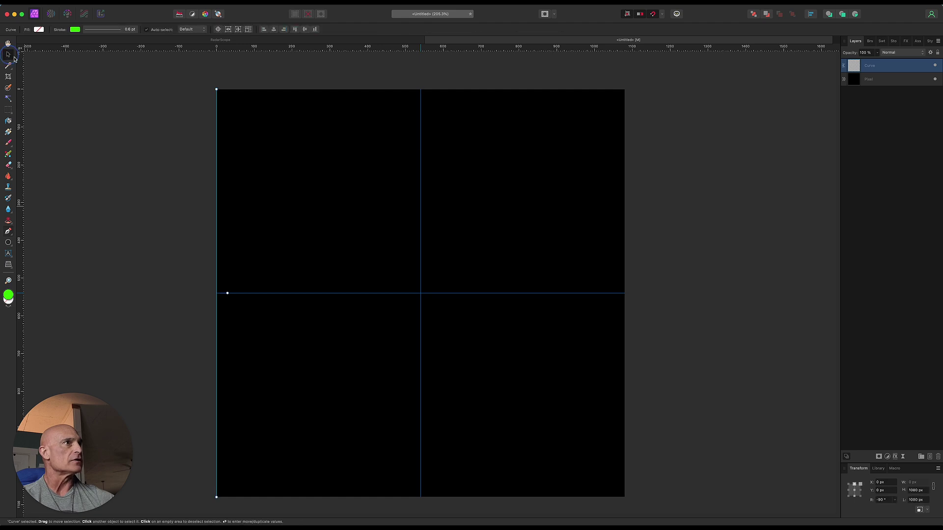
click(153, 175)
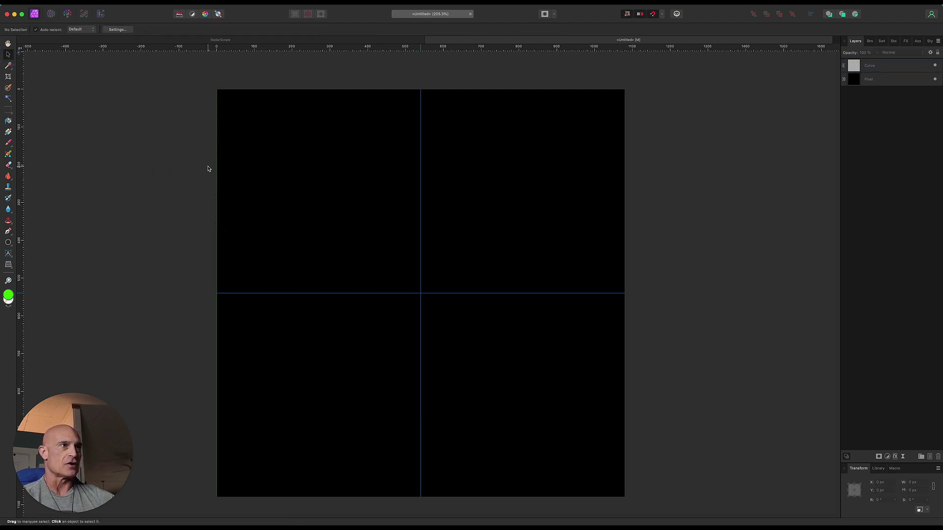
- Duplicate the line horizontally with an offset of 1080/6 px, making seven evenly spaced vertical lines across the canvas
click(898, 69)
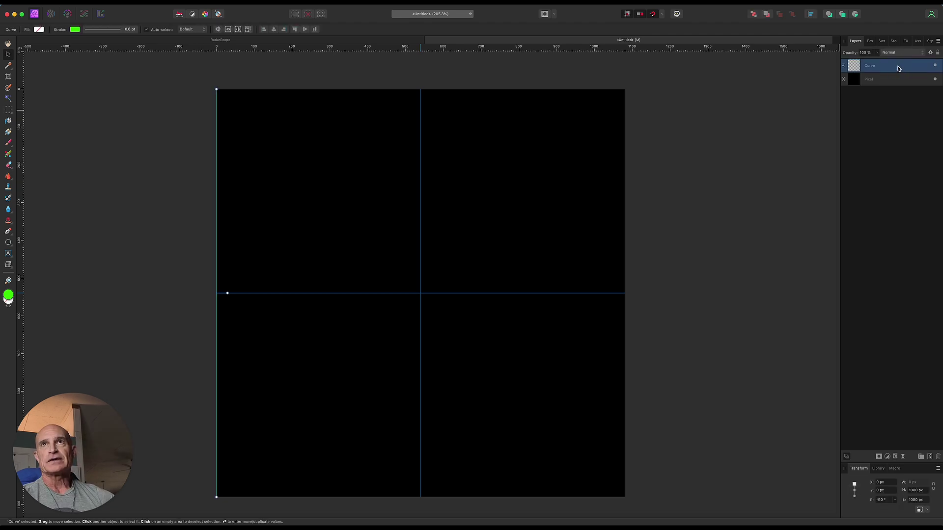
key(Return)
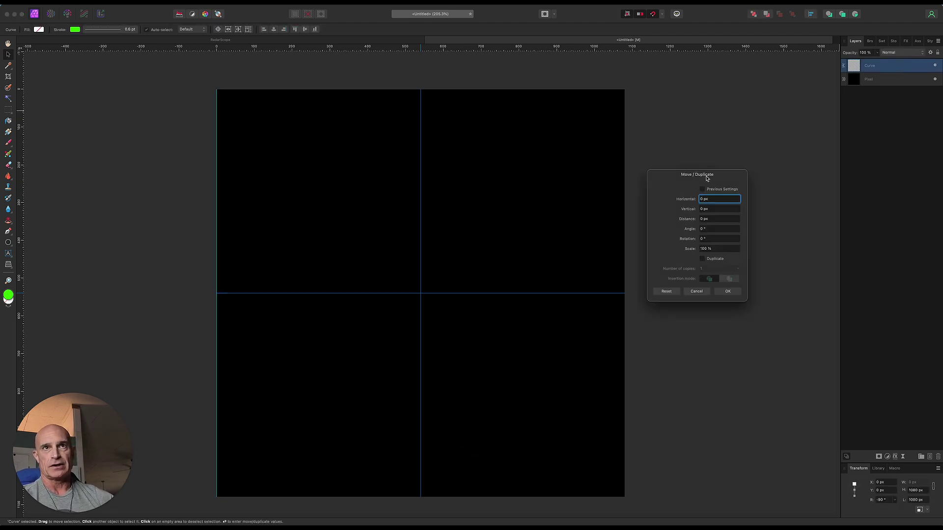
click(702, 258)
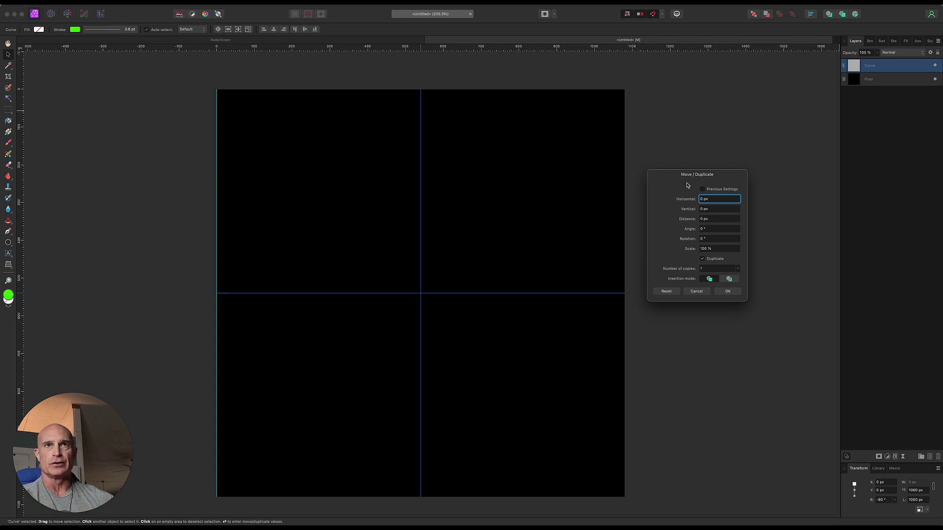
click(691, 200)
text(1)
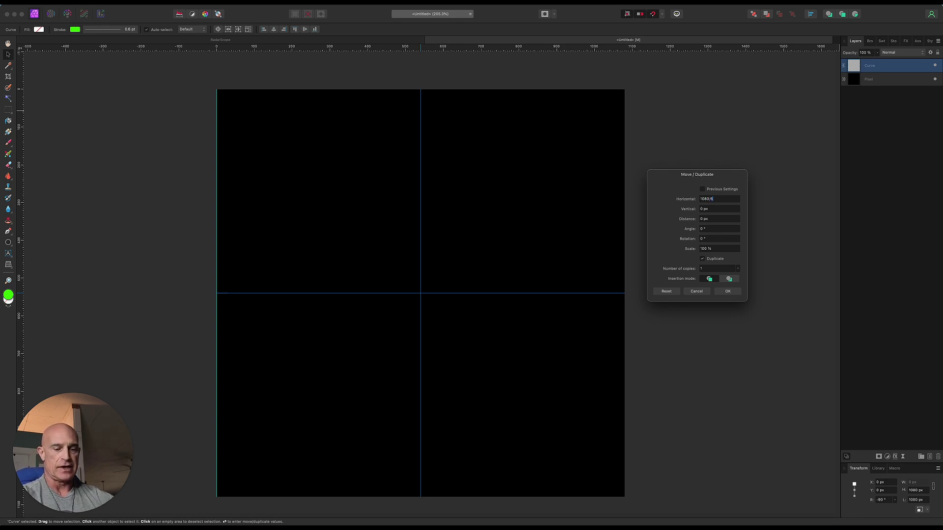
text(080/6)
key(Return)
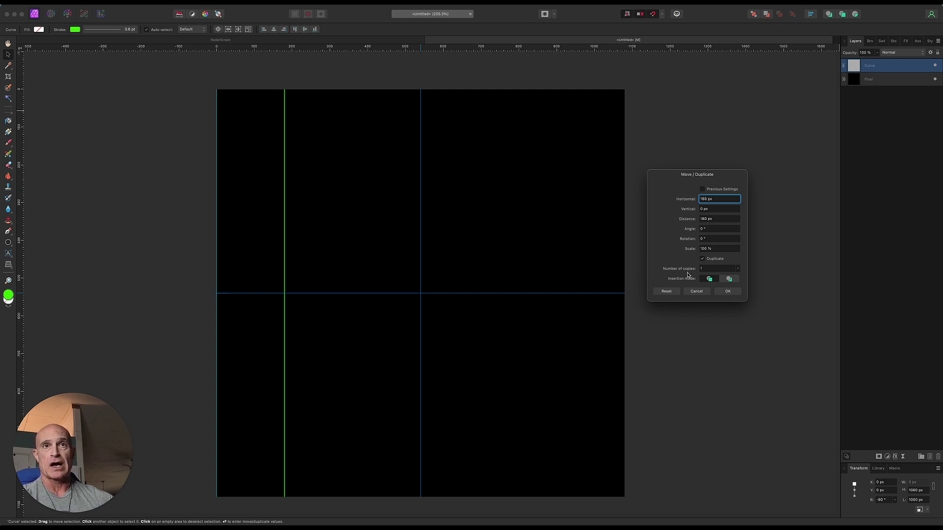
drag(688, 271, 690, 271)
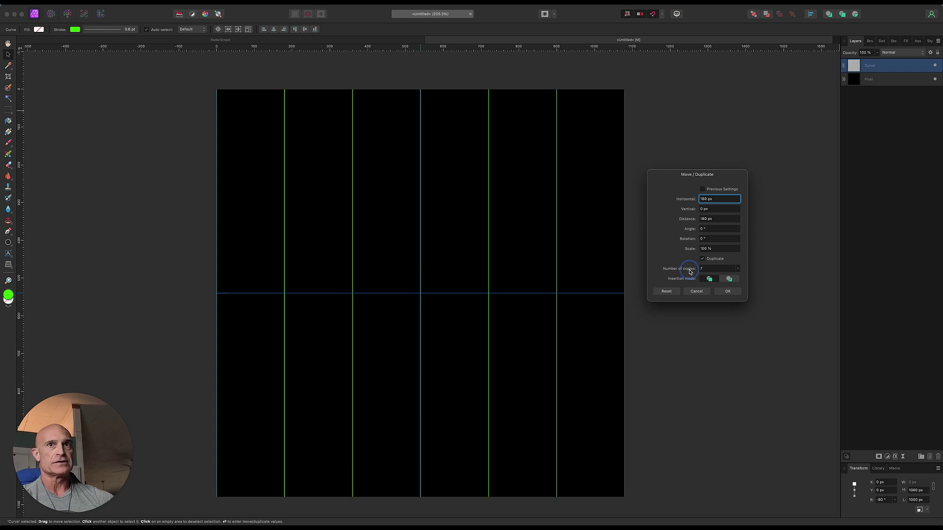
click(727, 291)
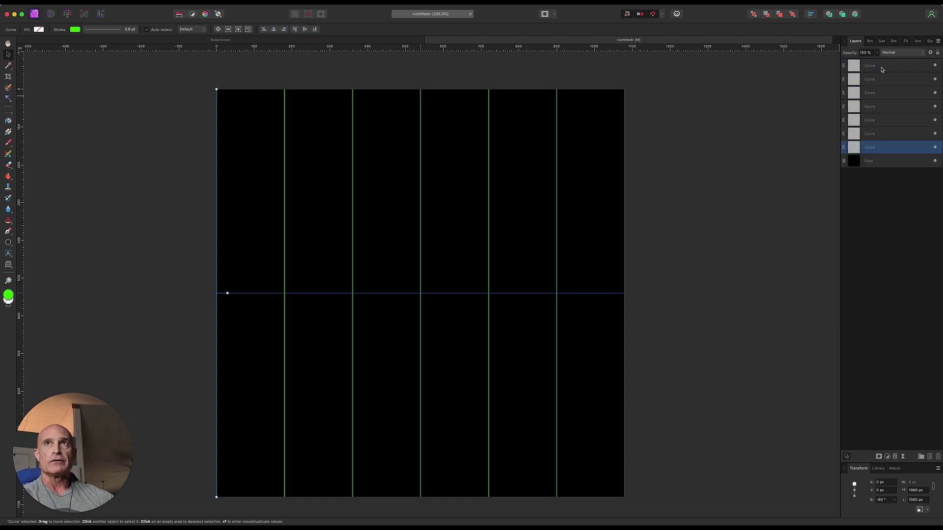
- Group all seven vertical line layers
shift+click(881, 69)
right_click(879, 112)
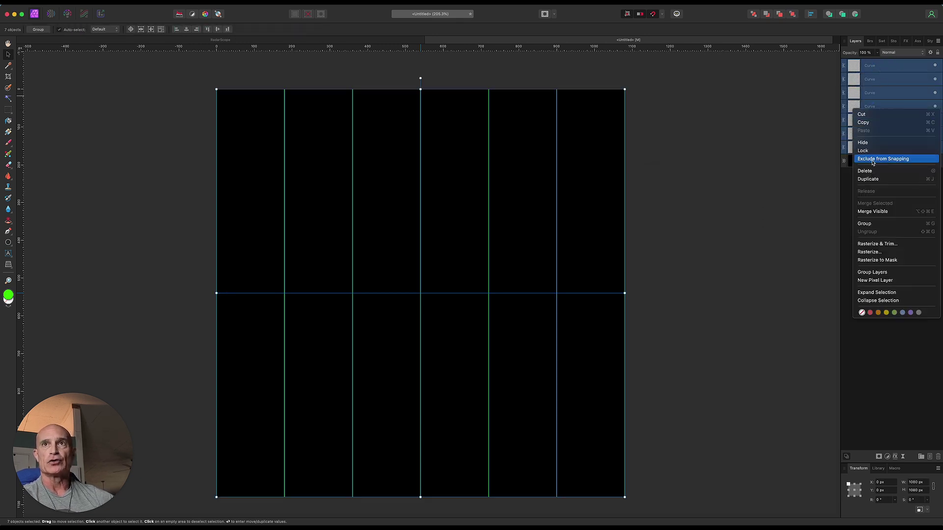
click(866, 227)
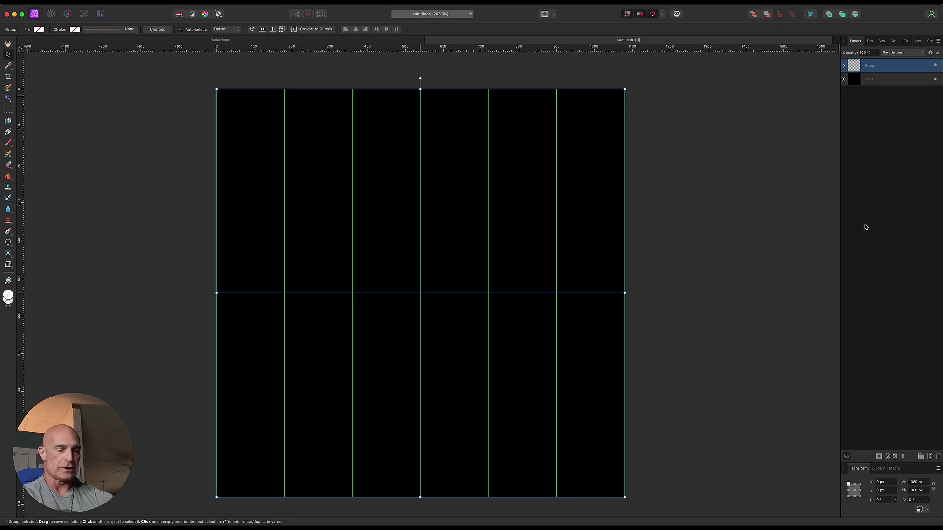
- Duplicate the line group and rotate the copy by -90° to form a square grid
key(super)
key(super+j)
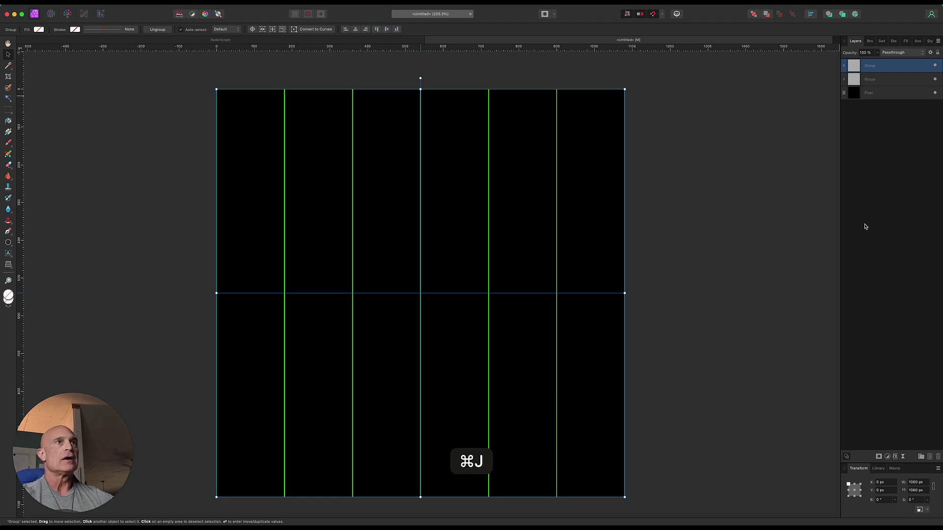
drag(421, 78, 653, 270)
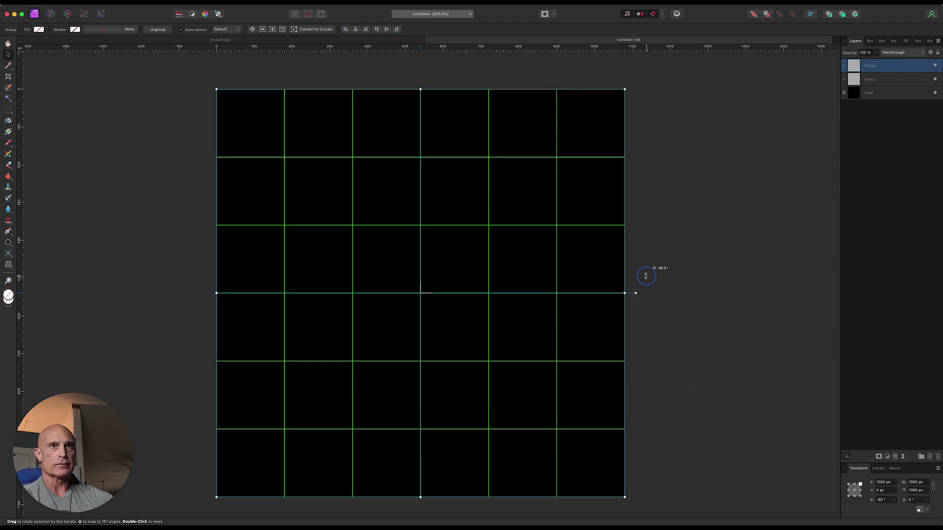
- Group the vertical and horizontal line groups together, and apply Rasterize & Trim to the combined grid
shift+click(892, 84)
right_click(891, 82)
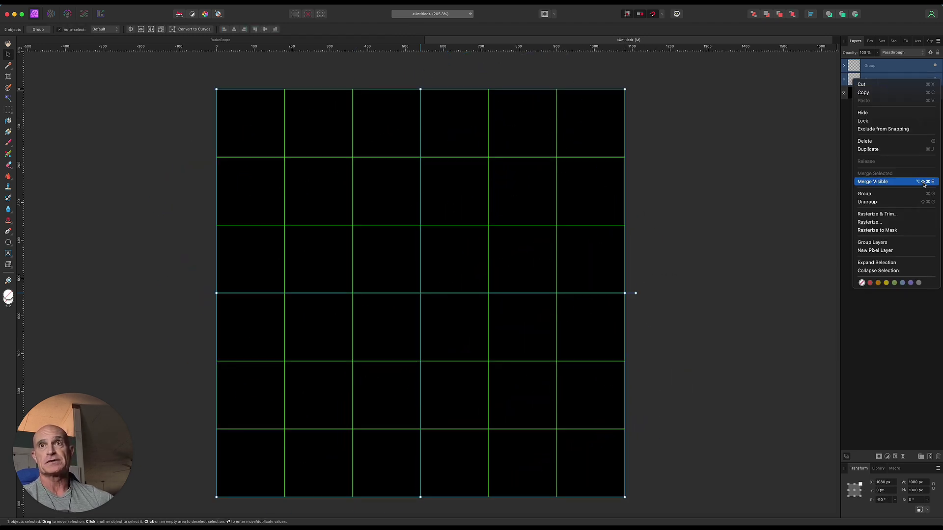
click(901, 194)
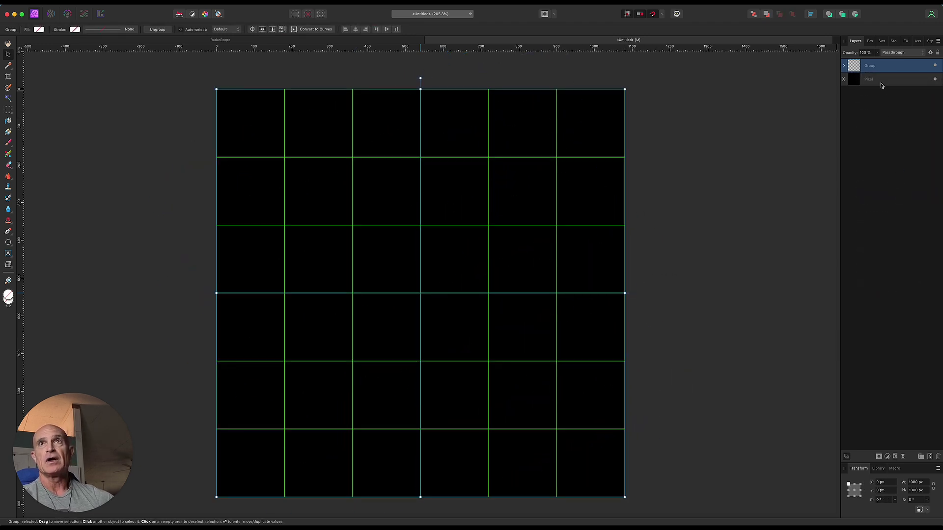
right_click(879, 67)
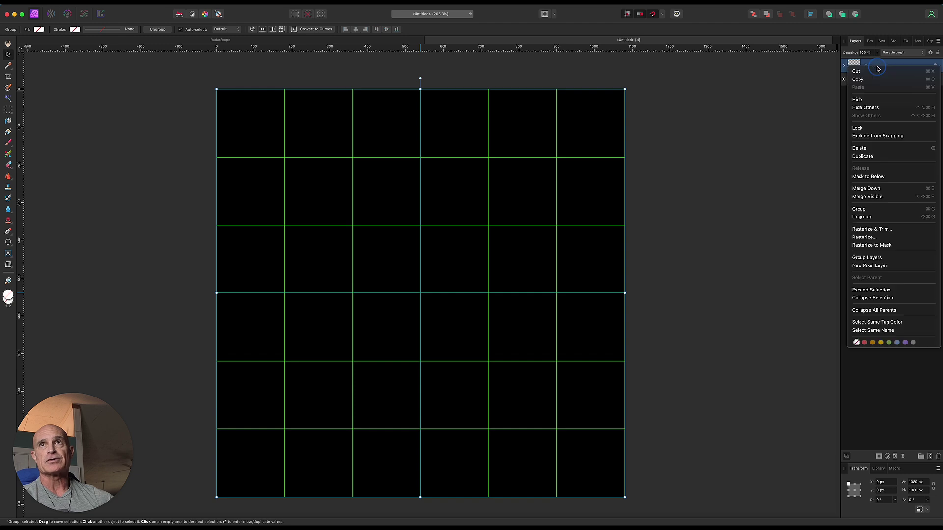
click(872, 228)
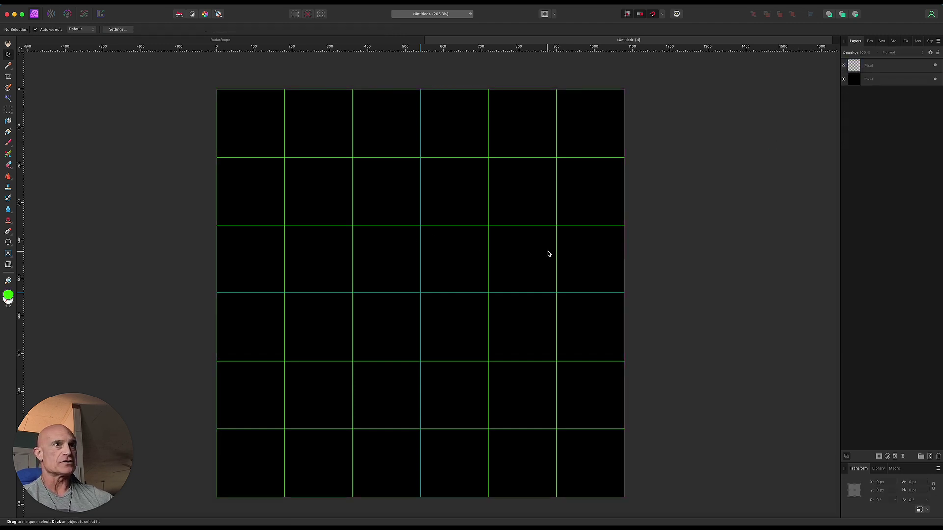
- Lower the grid layer's opacity to 60% and deselect it
click(888, 65)
click(877, 52)
drag(878, 60, 846, 67)
click(740, 192)
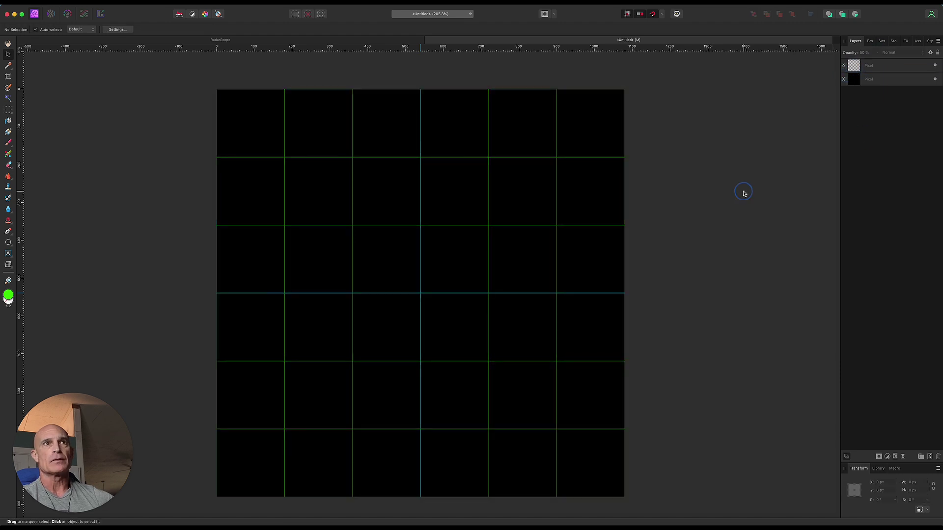
- Check the finished RadarScope document for reference, and draw a thin-rimmed donut about 1015 px wide centred on the new canvas
click(300, 41)
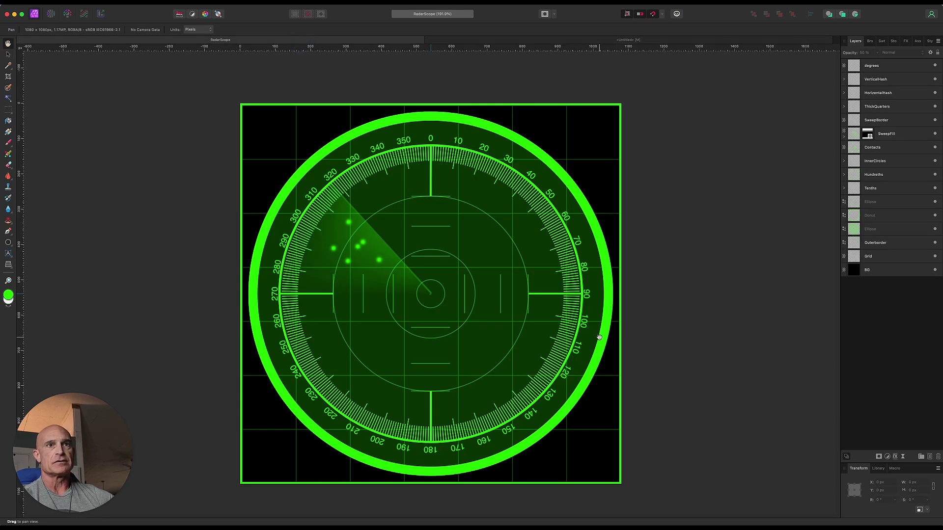
click(477, 40)
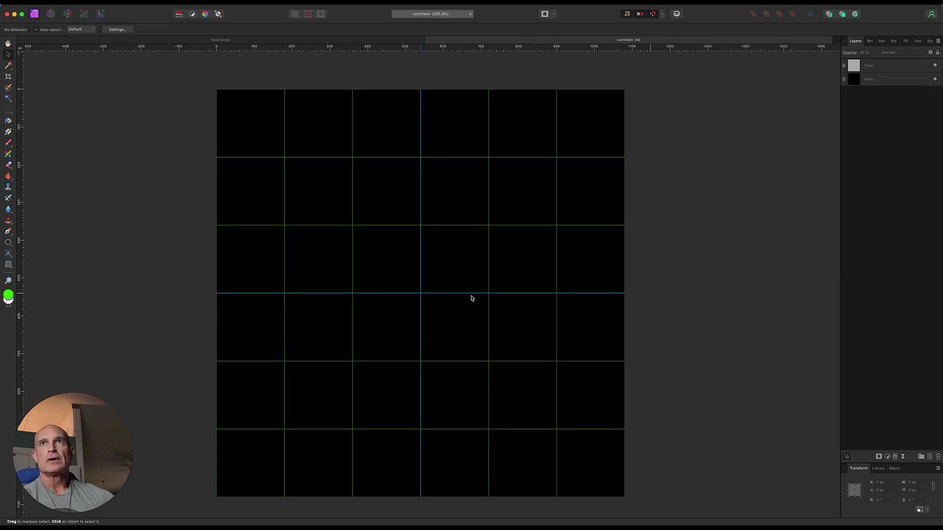
click(8, 244)
click(35, 338)
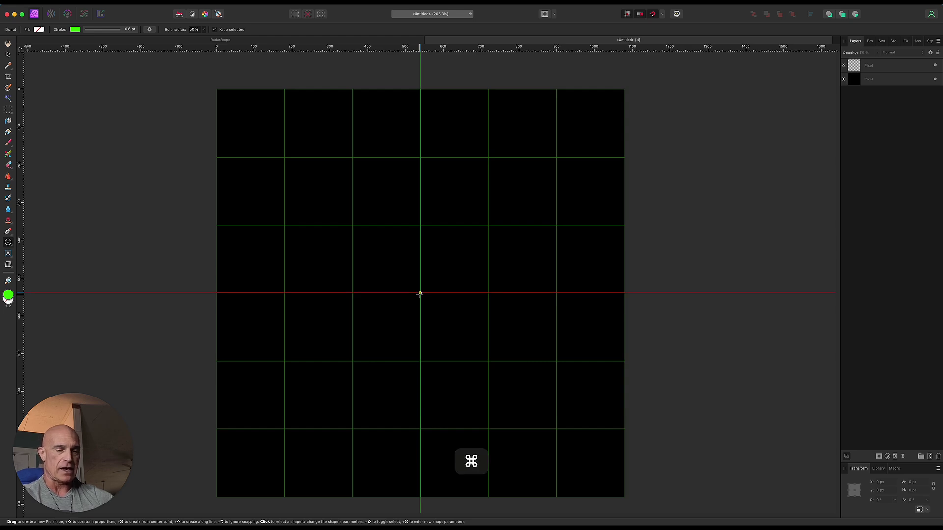
drag(420, 294, 649, 140)
drag(353, 361, 290, 416)
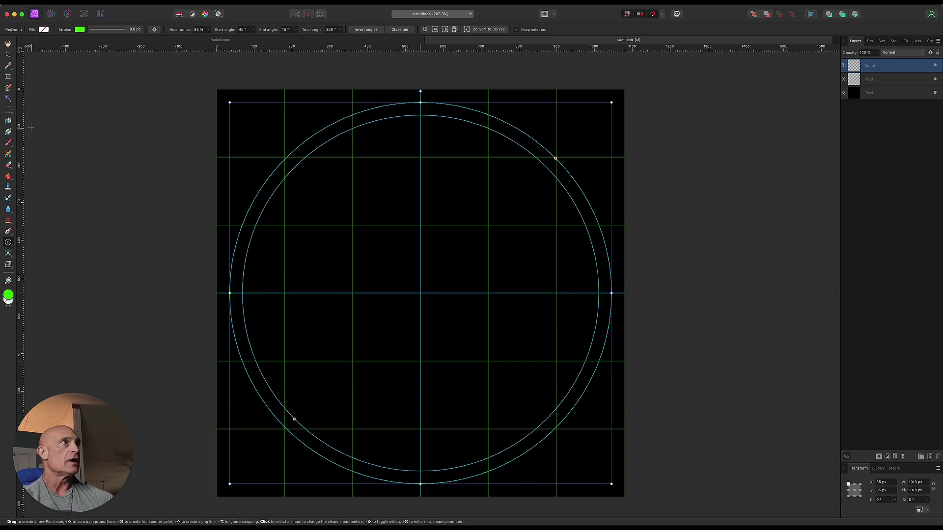
- Fill the large donut with the same bright green as its stroke, remove the stroke, and deselect it
click(44, 30)
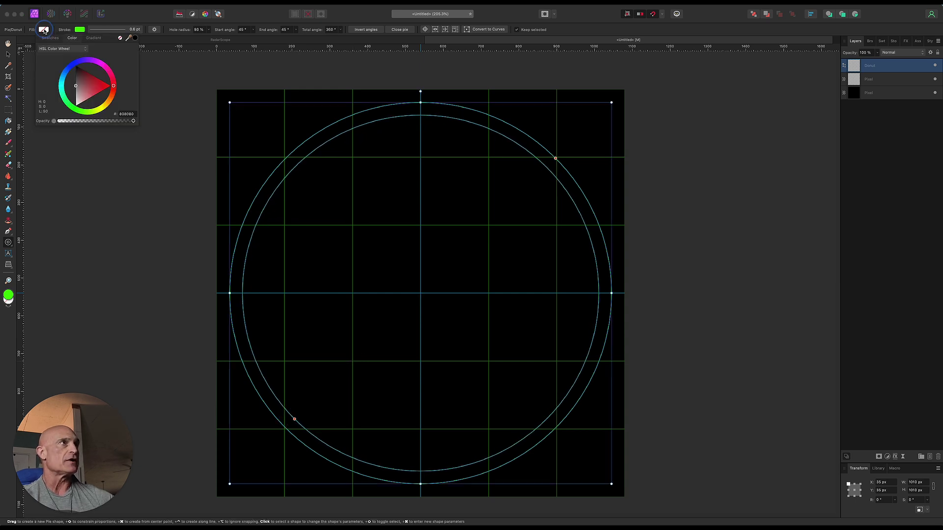
drag(129, 41, 81, 31)
click(135, 39)
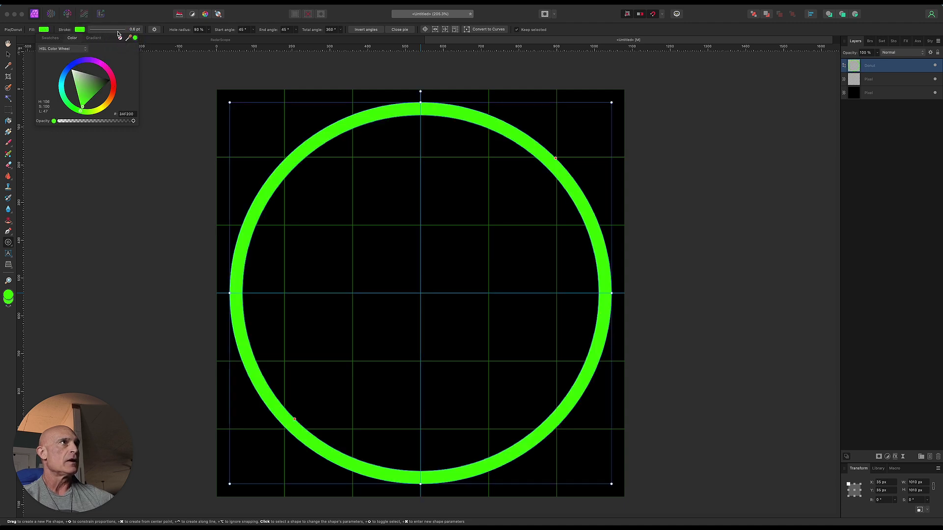
click(118, 31)
click(118, 31)
click(84, 41)
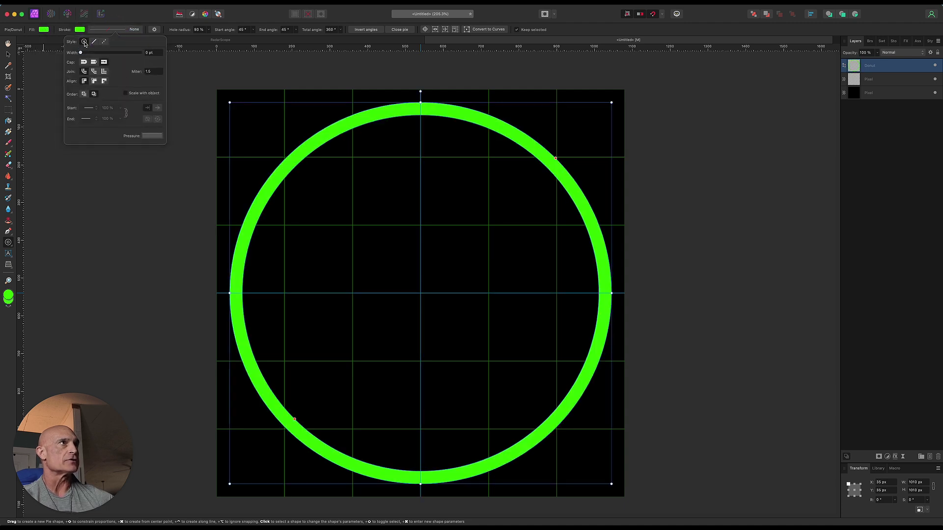
key(v)
click(661, 202)
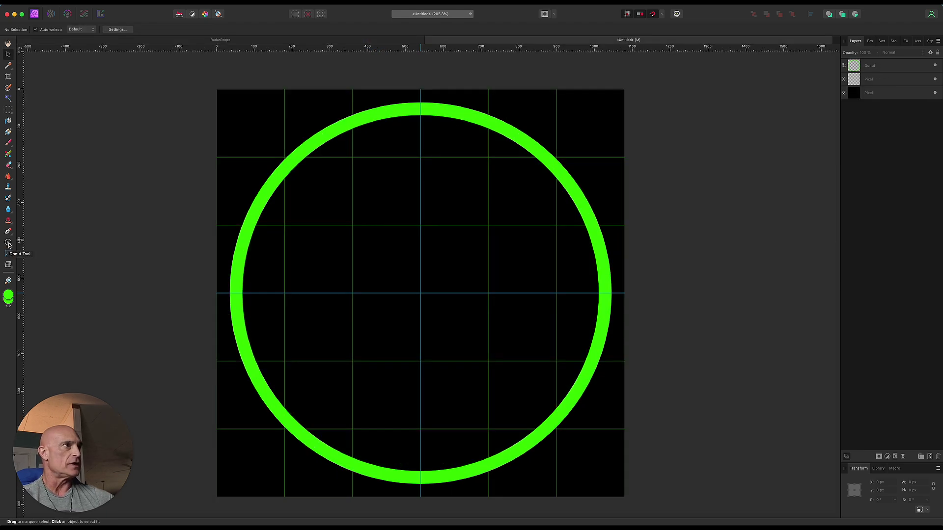
- Draw a second, very thin green donut about 844 px wide from the canvas centre inside the first, and deselect it
click(8, 243)
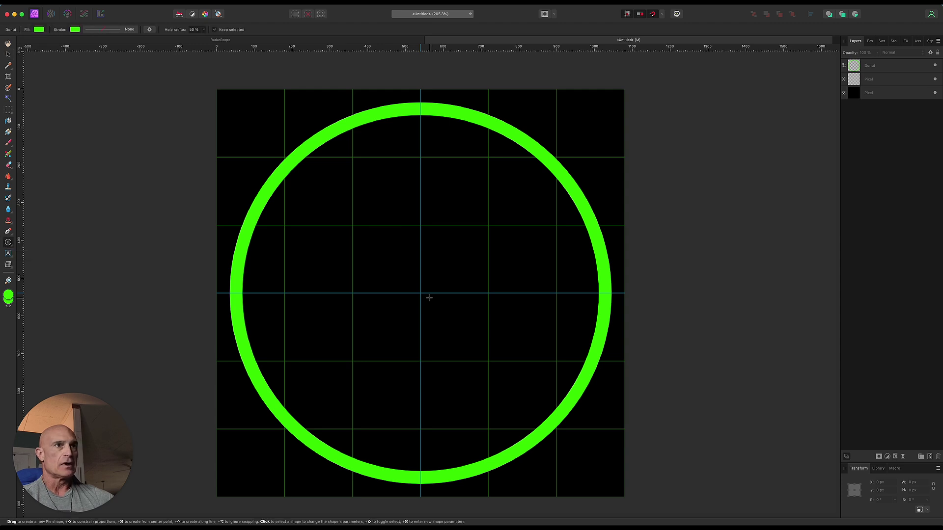
drag(421, 293, 610, 169)
drag(364, 349, 312, 402)
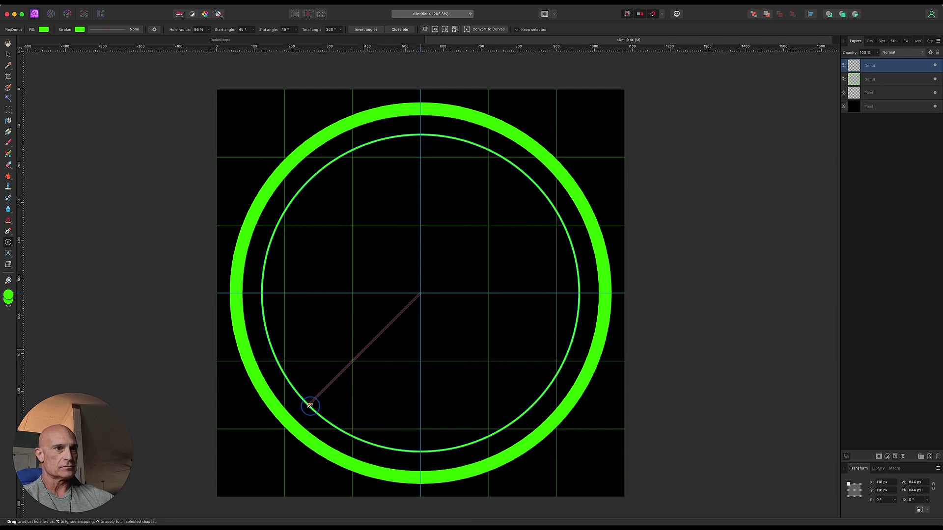
key(v)
click(761, 220)
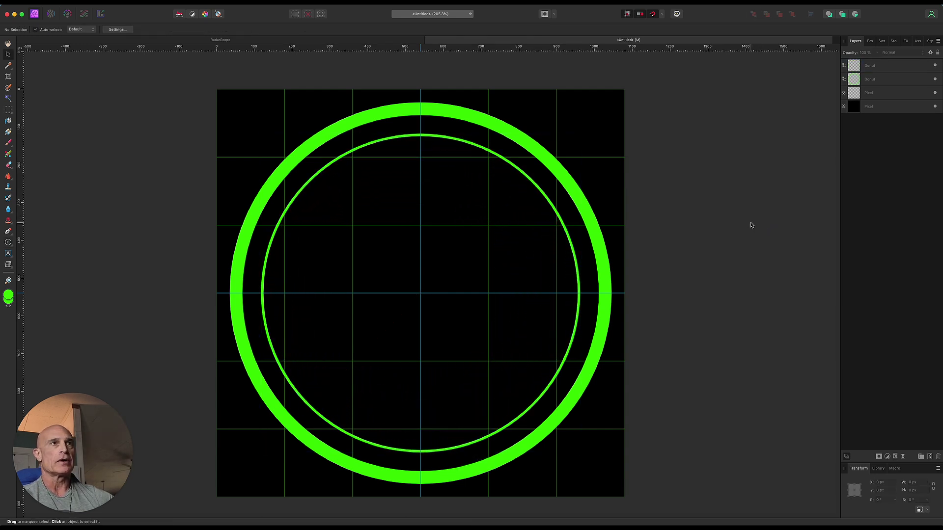
- Rename the grid layer Grid, the large donut OuterCircle and the small donut InnerCircle
double_click(868, 93)
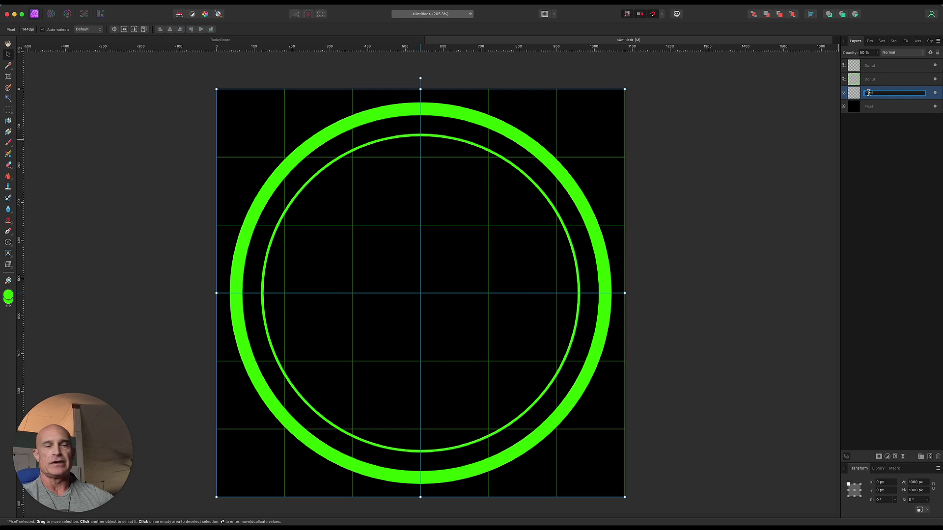
text(Grid)
key(Return)
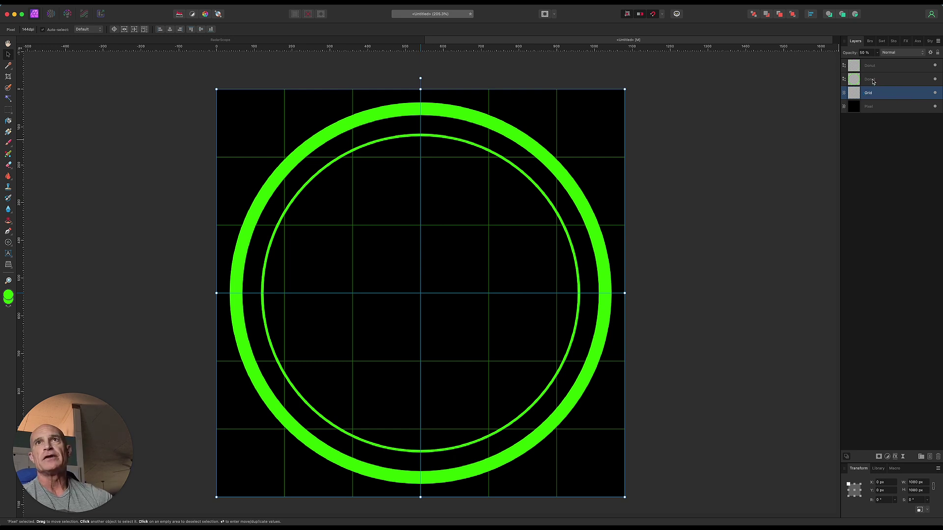
double_click(872, 79)
text(OuterCircle)
key(Return)
double_click(868, 67)
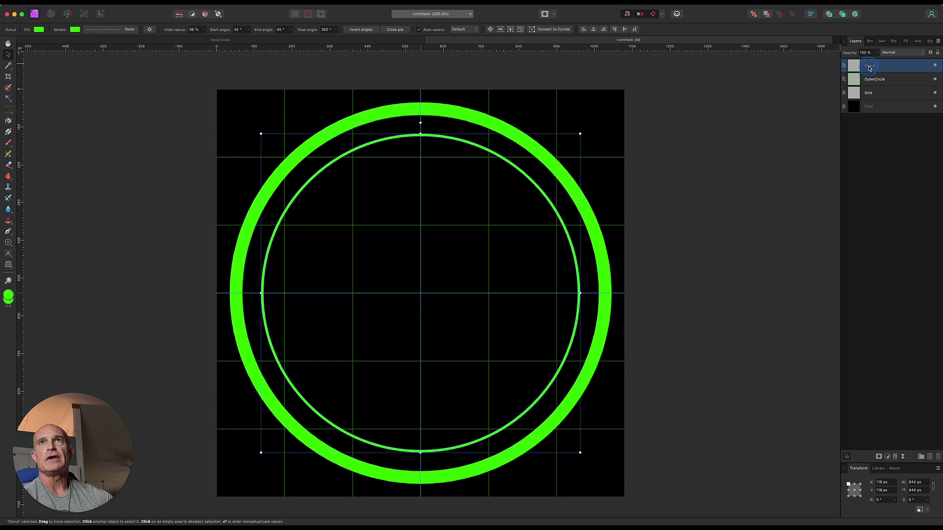
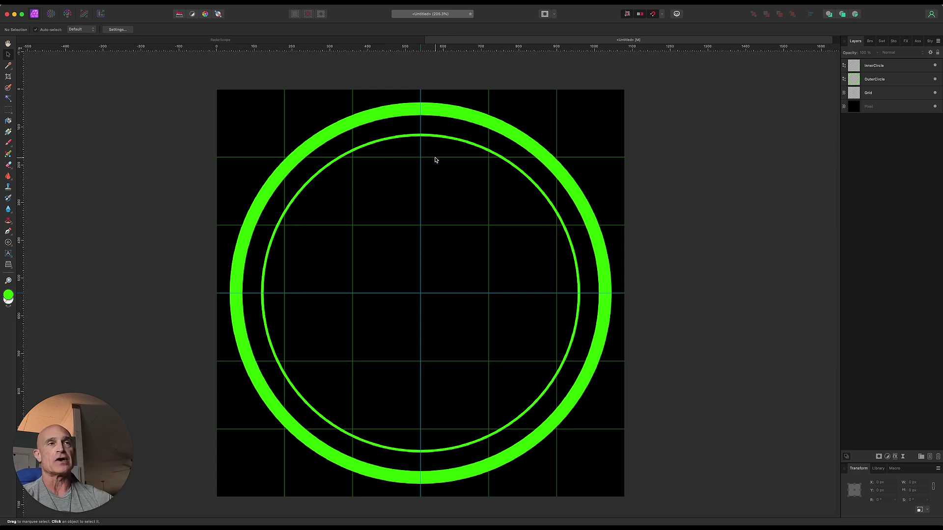
- Draw a vertical green tick line about 68.5 px long with the Pen tool, running inward from the top of the inner circle
click(8, 231)
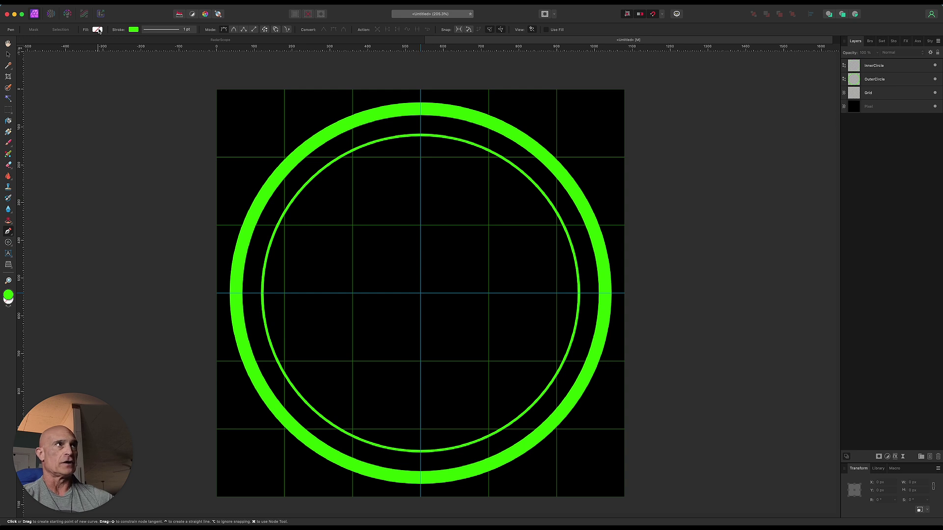
click(421, 137)
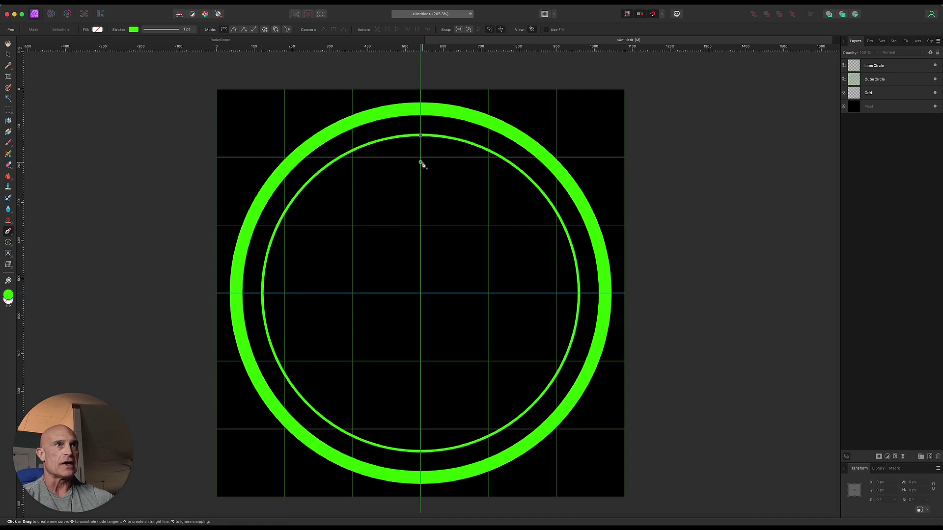
click(421, 162)
key(v)
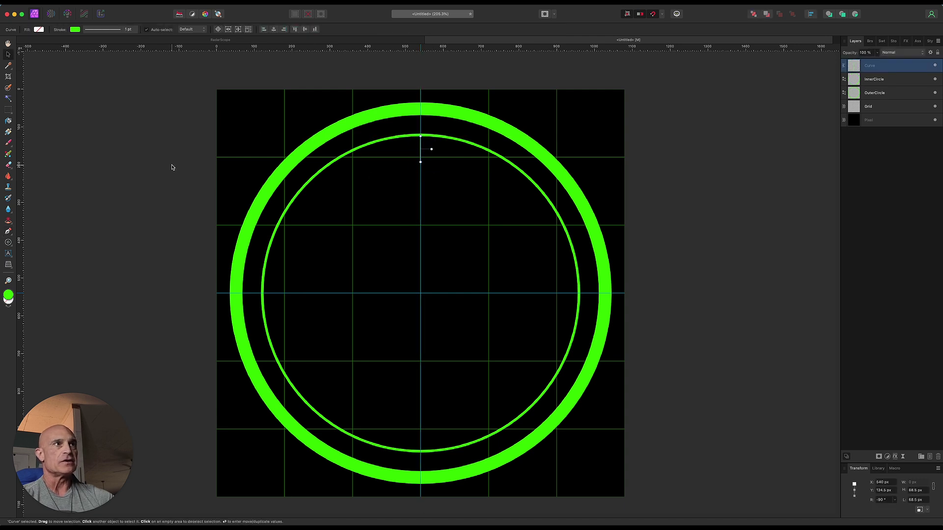
click(126, 165)
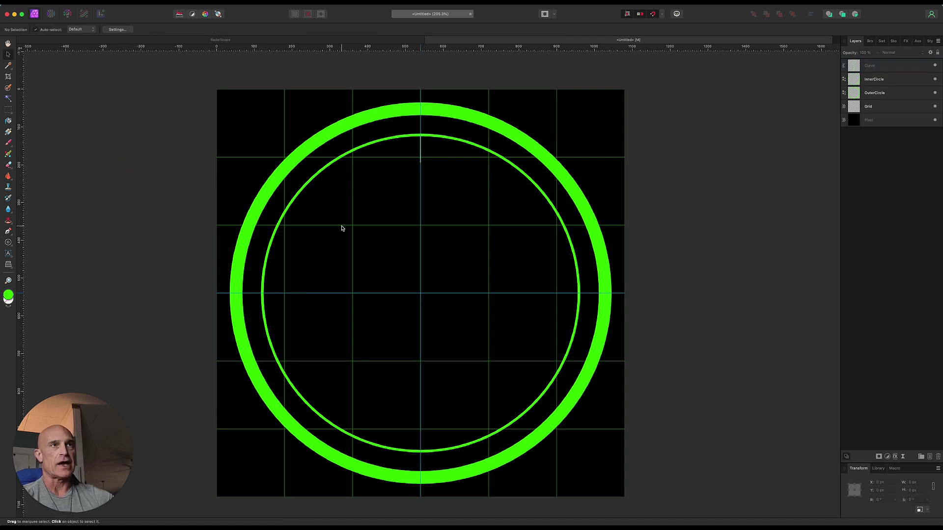
- Enable the tick curve's transform origin and move it to the centre of the canvas
click(904, 69)
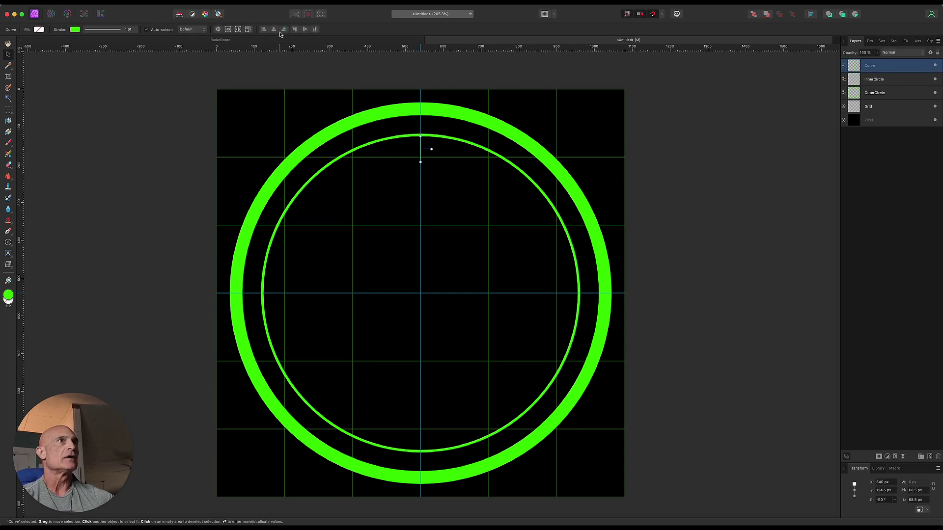
click(219, 30)
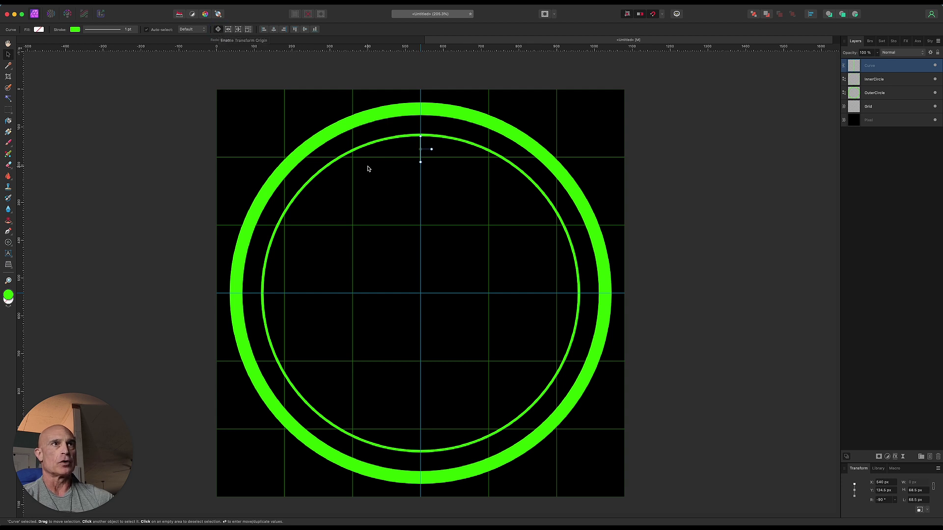
drag(420, 149, 421, 293)
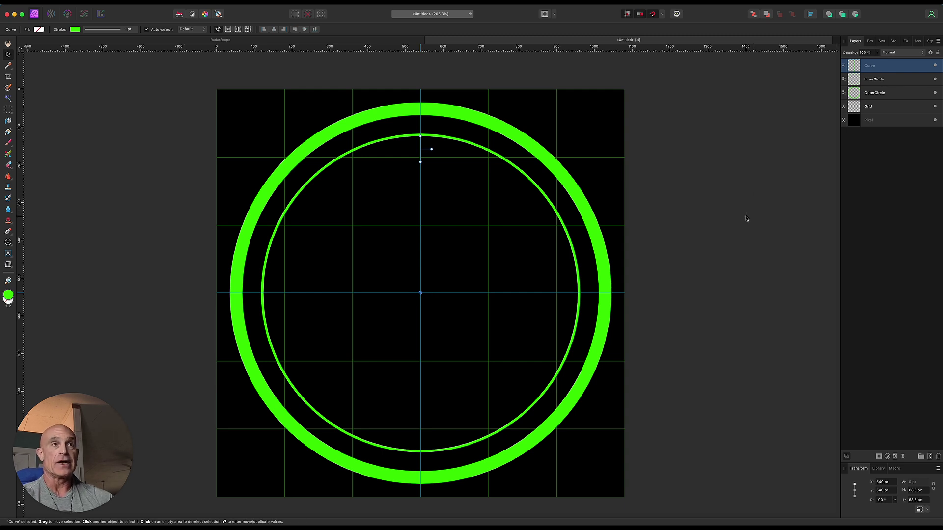
- Use Move / Duplicate to copy the tick around the canvas centre at -10° rotation per copy, completing the full ring
key(Return)
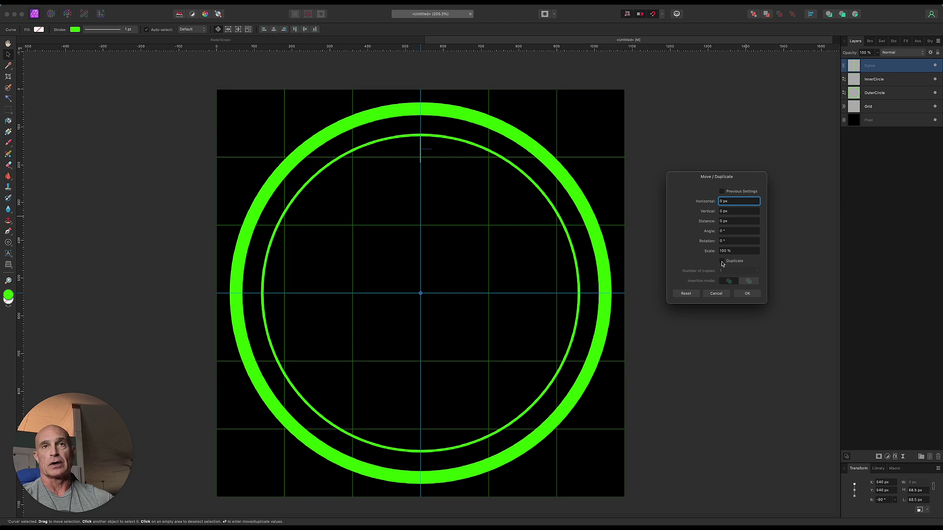
click(721, 261)
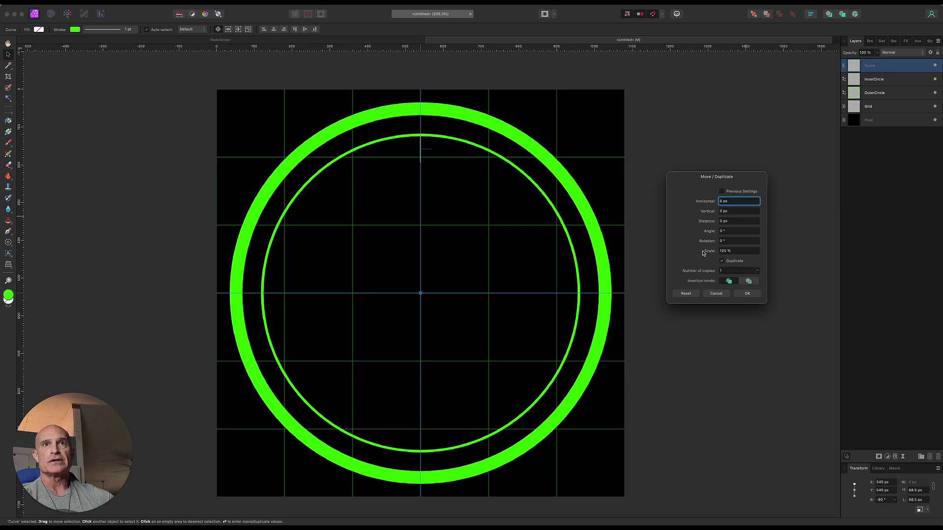
drag(709, 244, 706, 244)
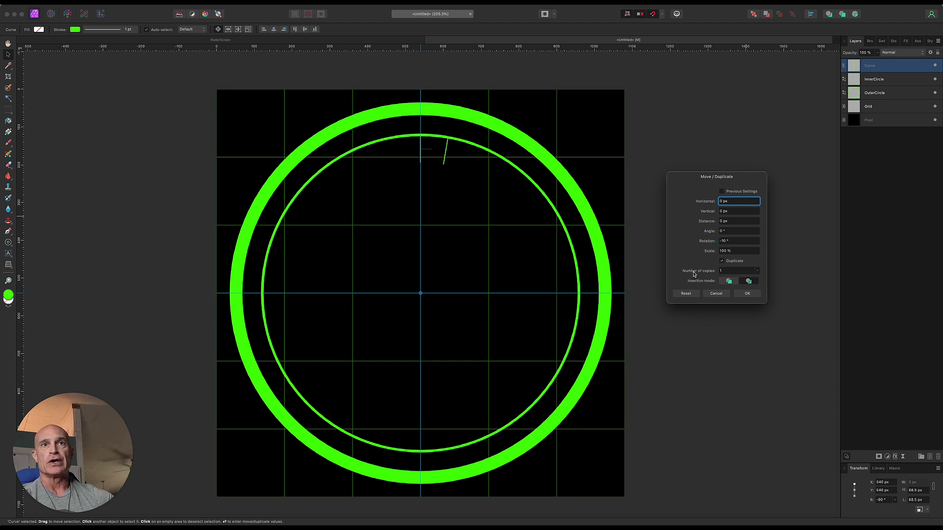
drag(694, 274, 705, 278)
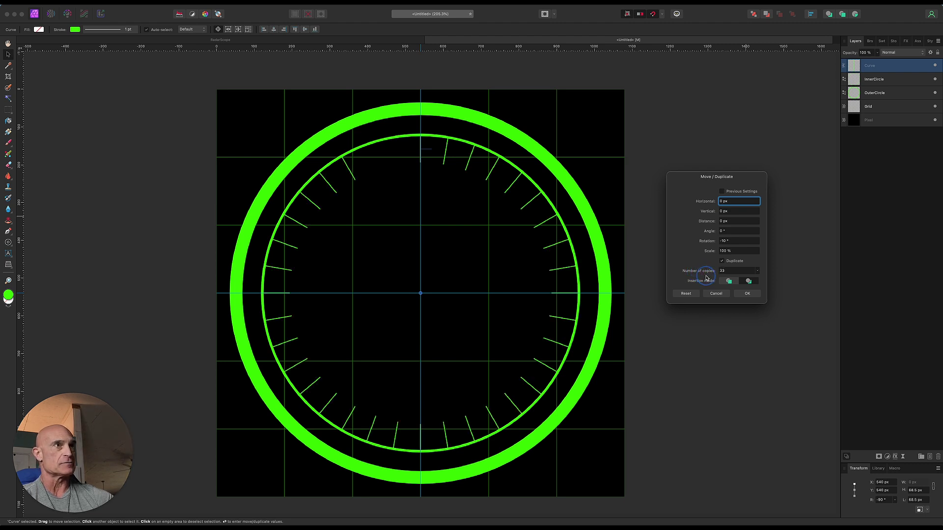
click(745, 295)
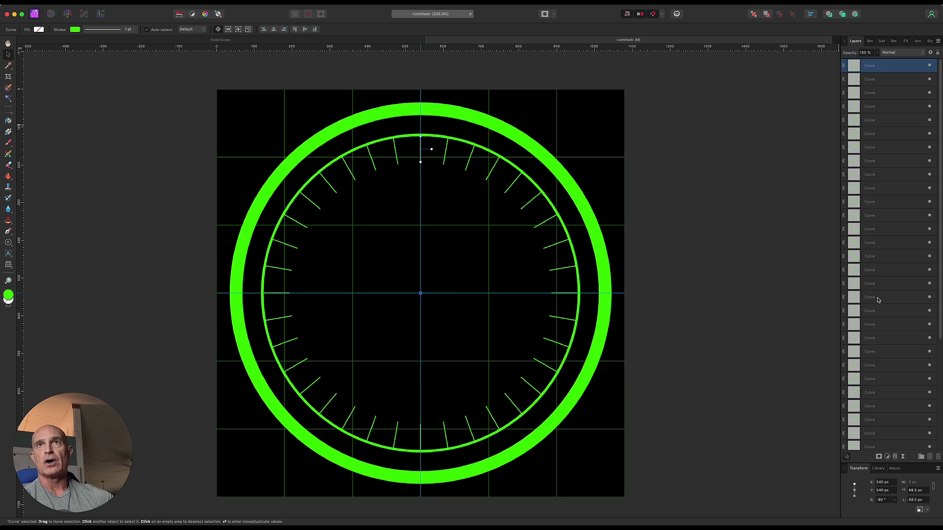
- Group all the tick curves, name the group Tenths, and deselect it
scroll(878, 316, down, 5)
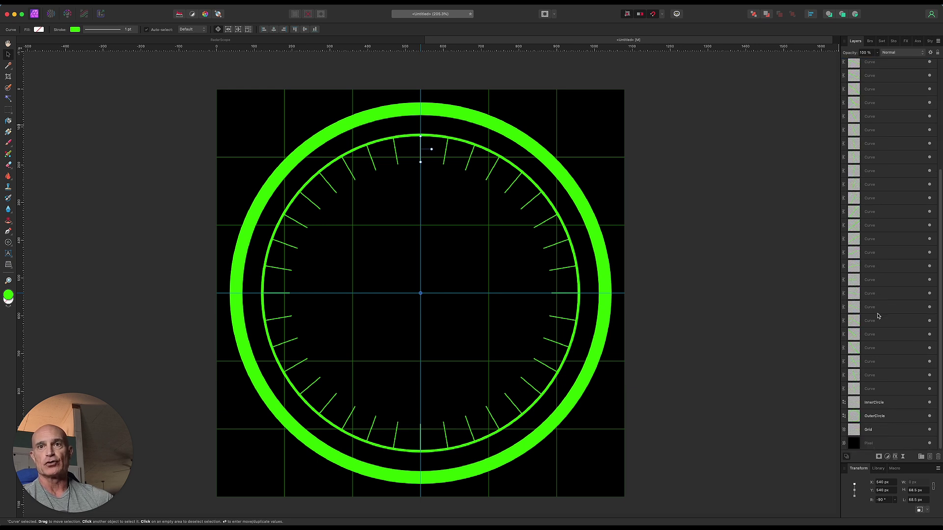
shift+click(884, 388)
right_click(883, 388)
click(884, 385)
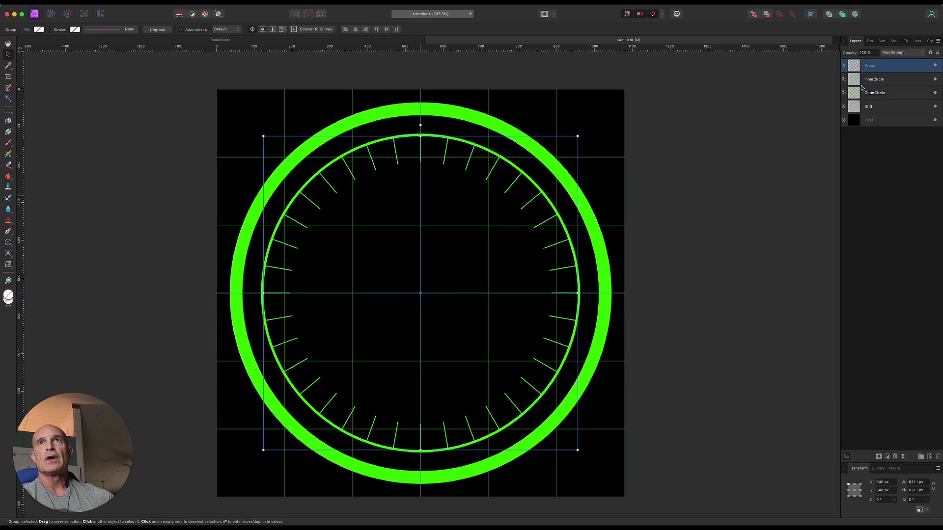
text(Tenths)
click(824, 116)
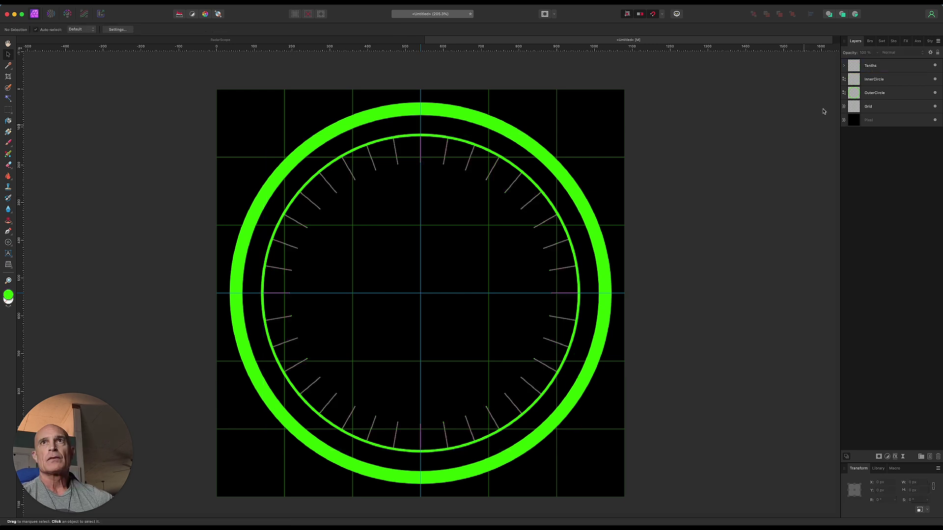
- Duplicate the top vertical tick curve in the Tenths group, move the copy above the group, and collapse the group
click(844, 66)
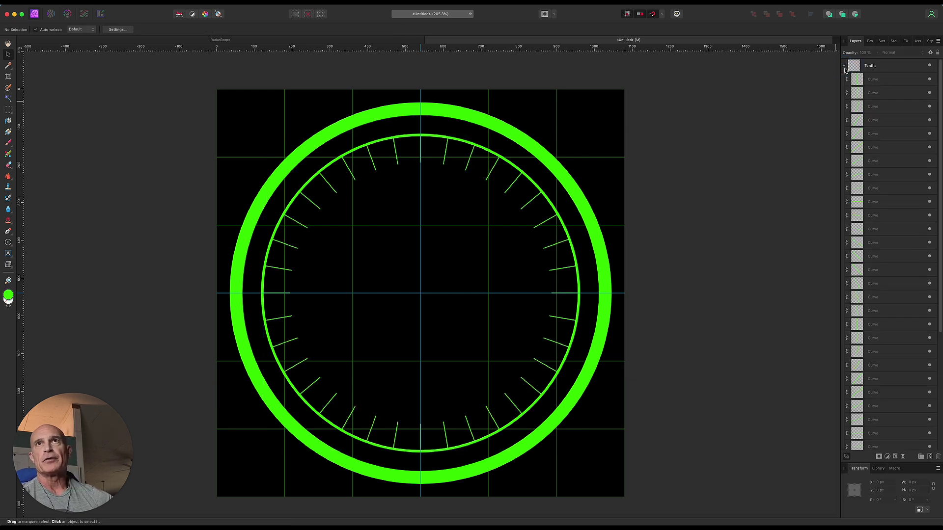
click(886, 81)
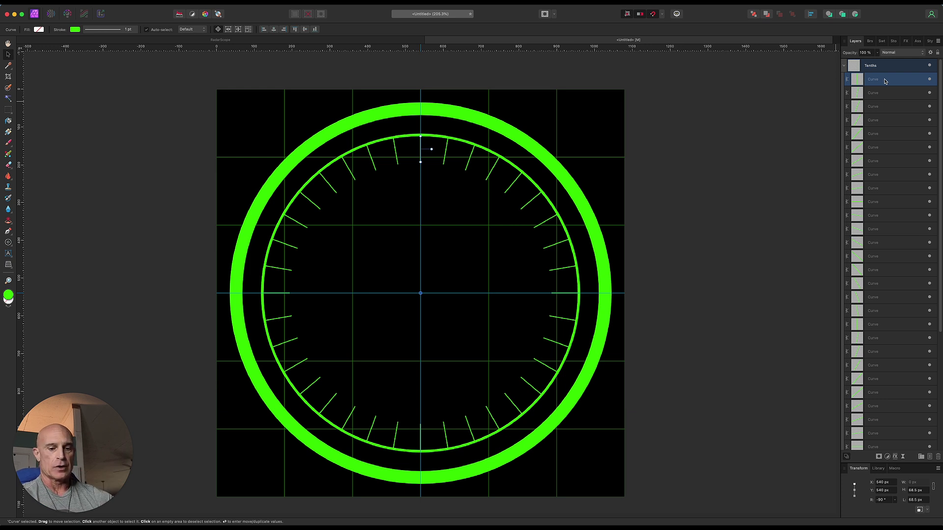
drag(884, 81, 880, 65)
click(844, 79)
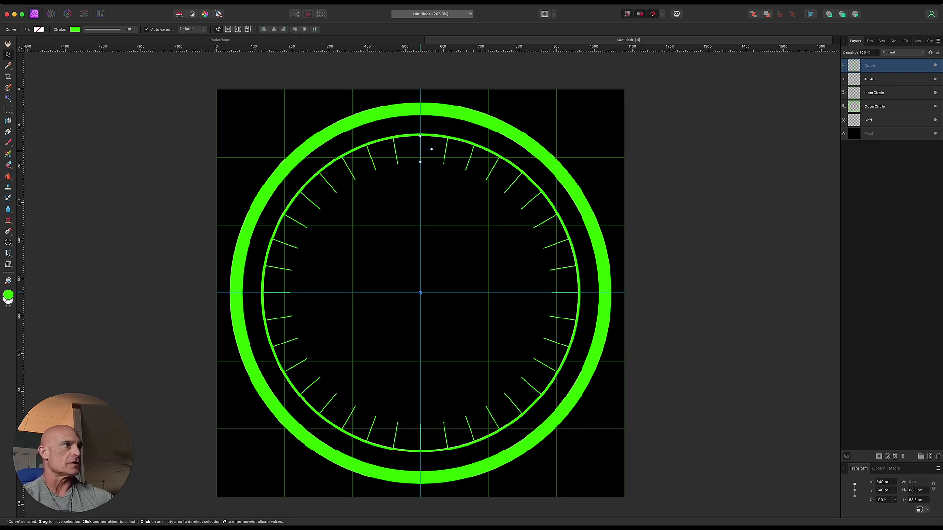
- Shorten the copied tick by moving its lower node up to about Y 167 px with the Node tool
click(8, 232)
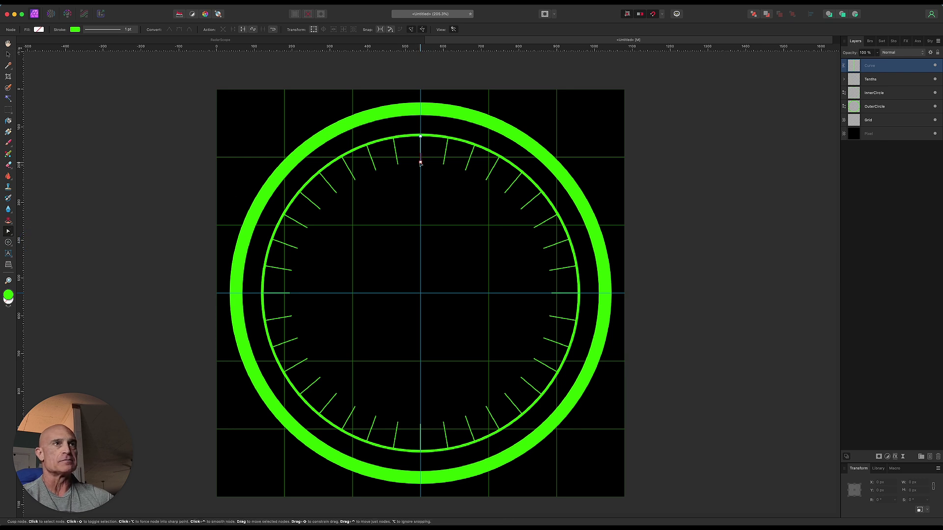
drag(420, 162, 421, 152)
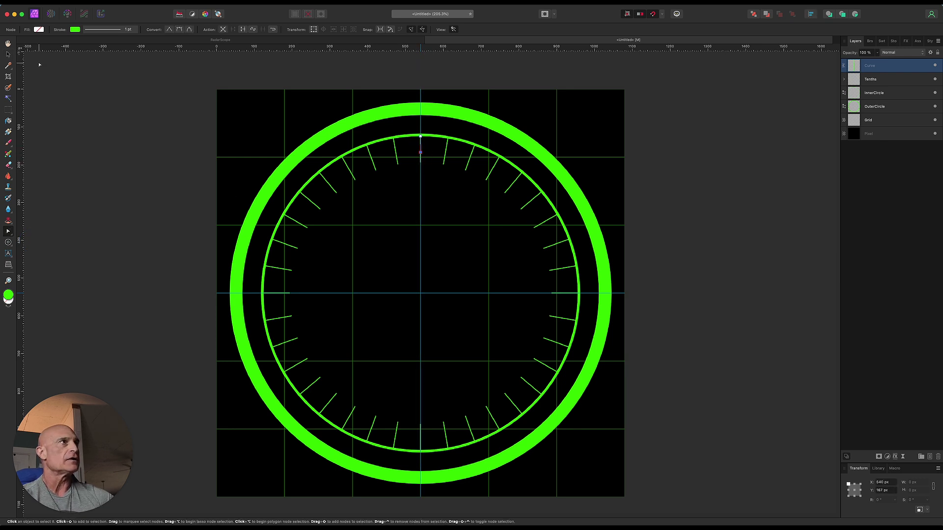
- Use Move / Duplicate to copy the short tick around the canvas centre at -1° rotation per copy, with 359 copies
click(7, 55)
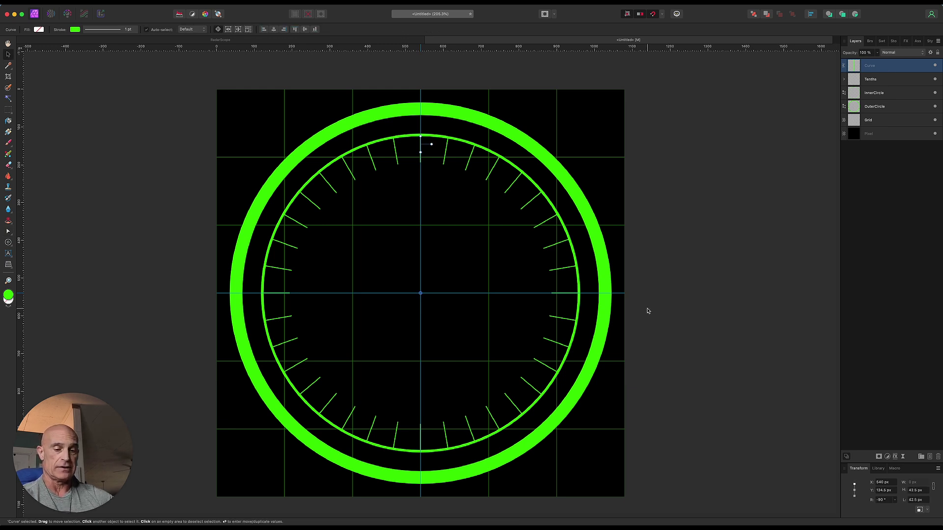
key(Return)
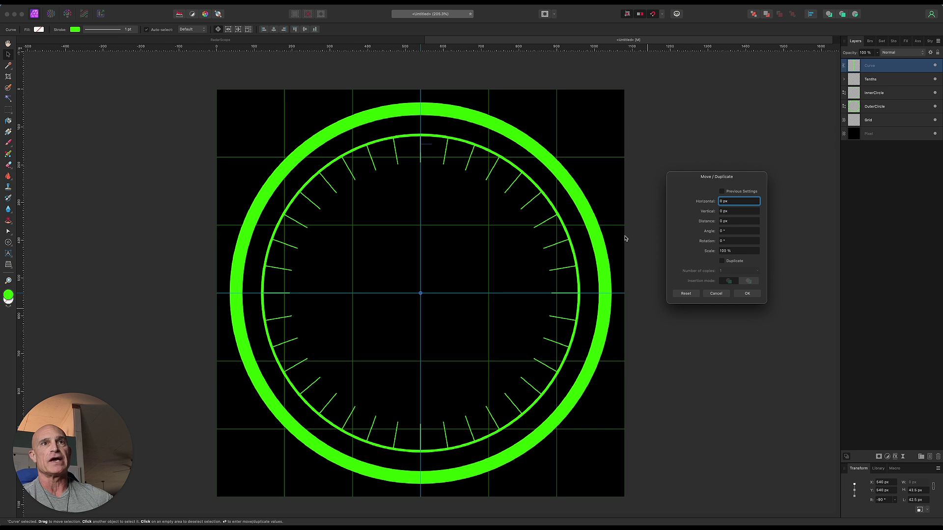
drag(710, 243, 710, 242)
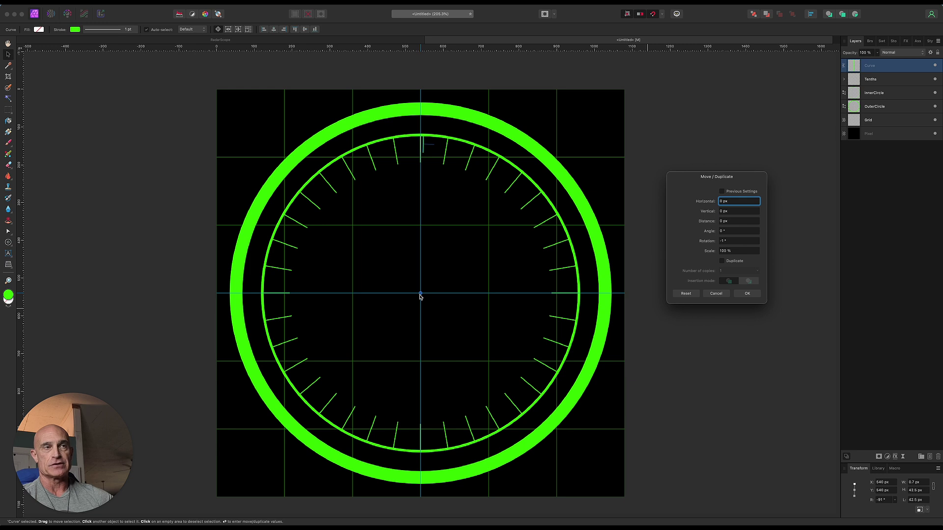
click(722, 262)
drag(721, 274, 835, 262)
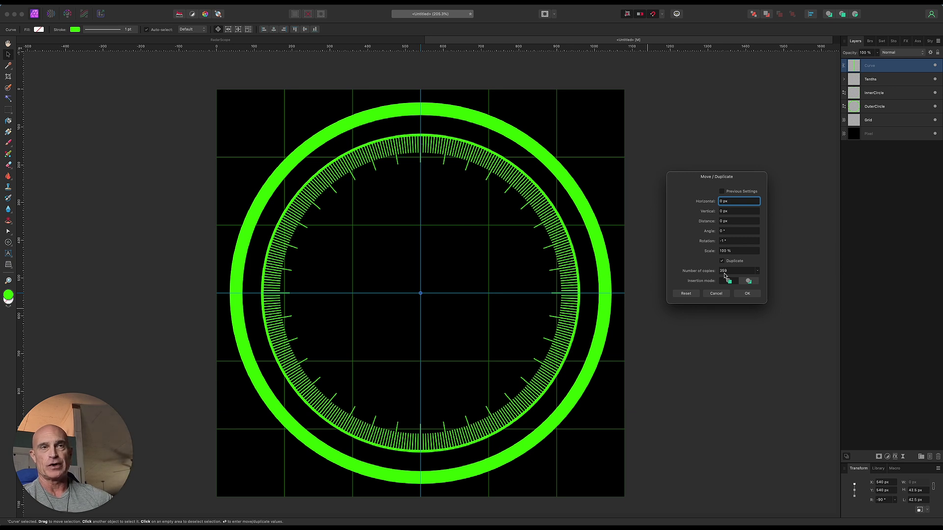
click(747, 294)
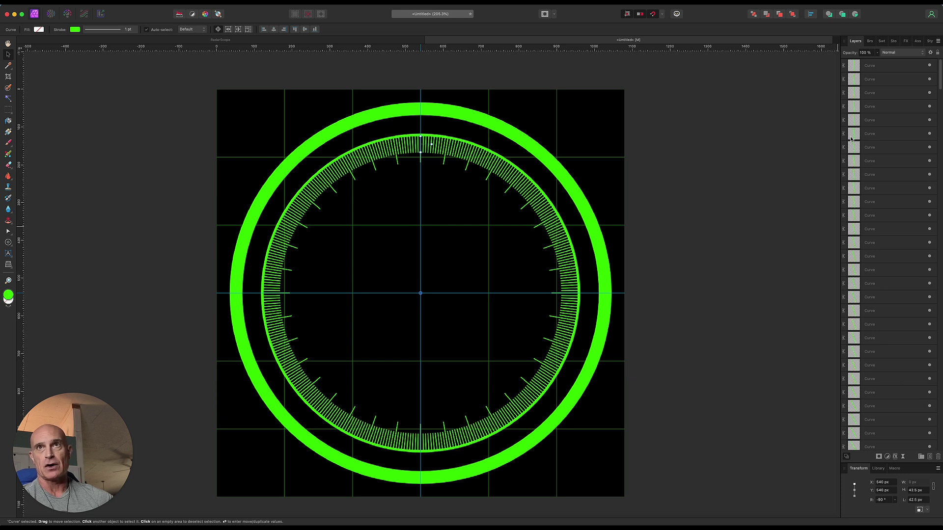
- Group all the short tick curves and name the group Hundreths
click(879, 67)
scroll(902, 274, down, 15)
scroll(902, 274, down, 10)
scroll(902, 274, down, 5)
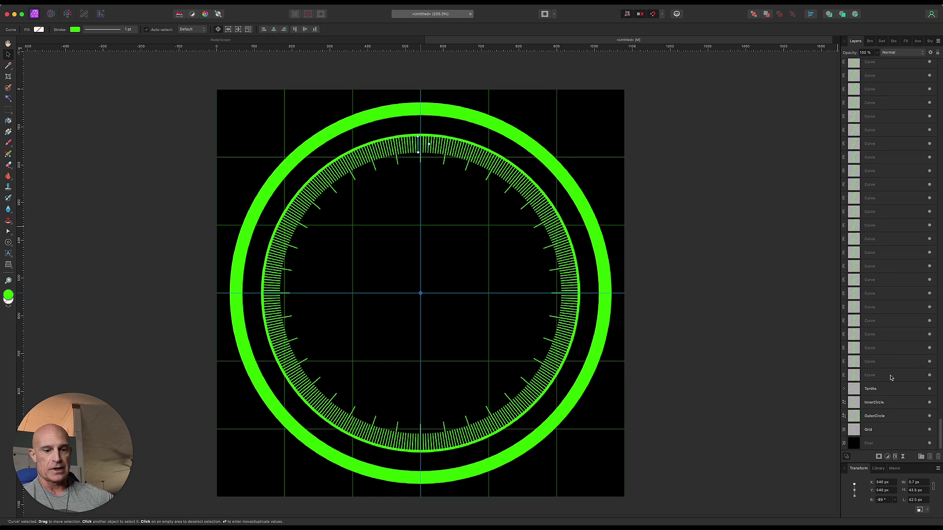
shift+click(892, 377)
right_click(879, 376)
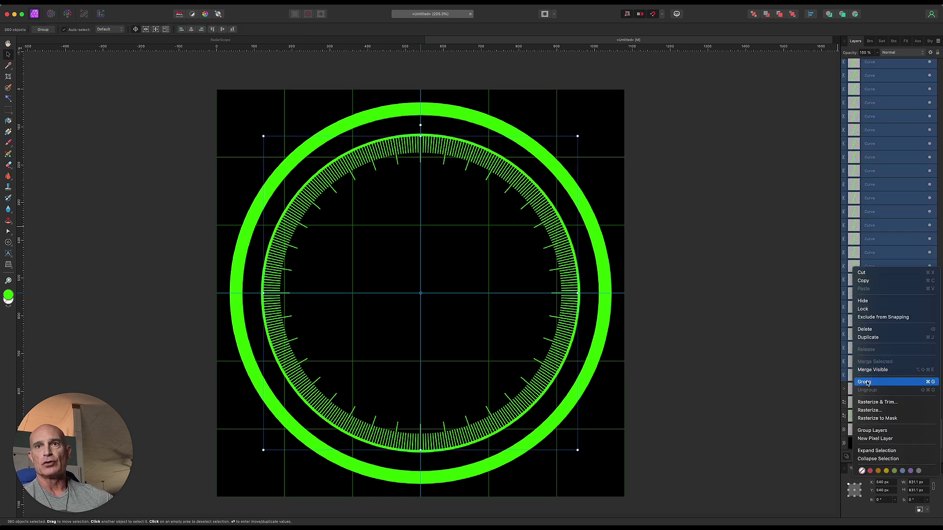
click(864, 382)
double_click(870, 66)
text(Hundreths)
key(Return)
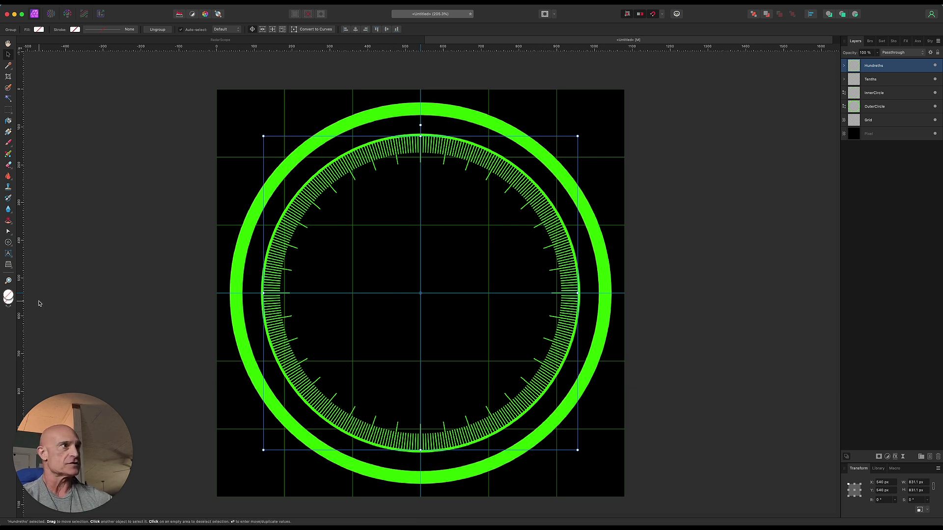
- Draw three concentric circles from the canvas centre with a green stroke sampled from the outer ring, the larger two about 250 and 518 px wide
drag(8, 242, 30, 249)
click(75, 30)
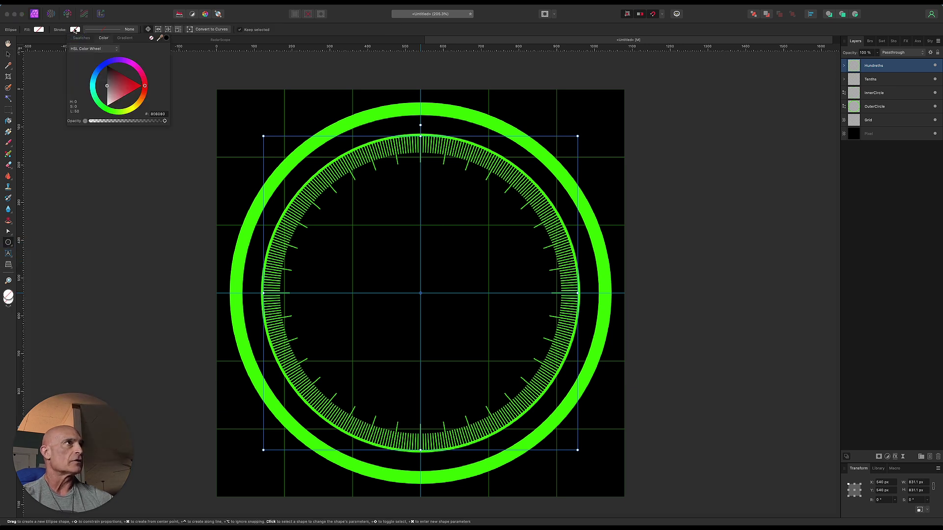
drag(159, 38, 300, 157)
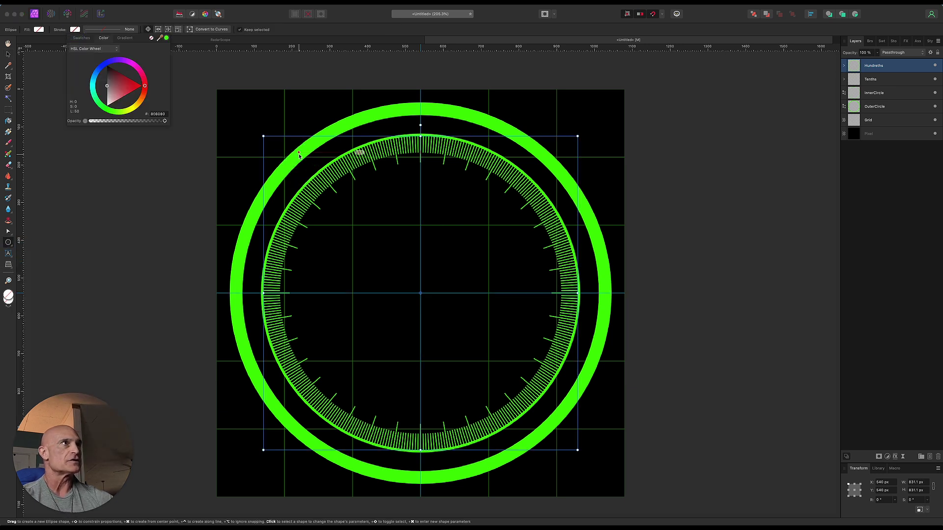
click(167, 38)
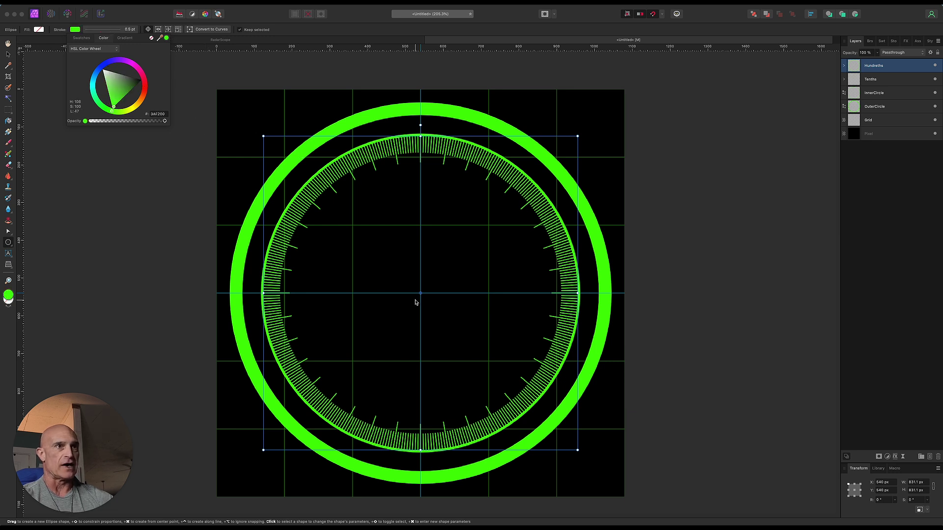
key(shift+super)
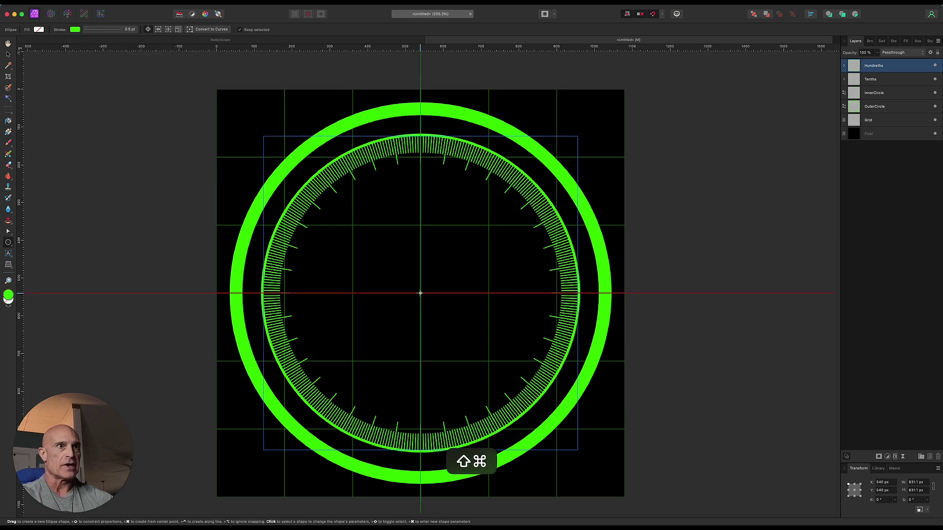
drag(421, 294, 468, 268)
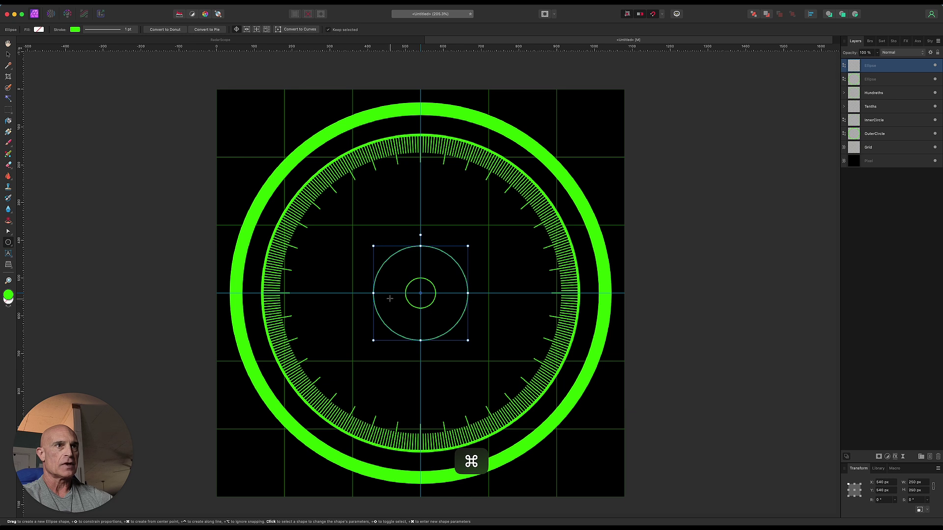
drag(421, 293, 604, 260)
key(v)
key(super+d)
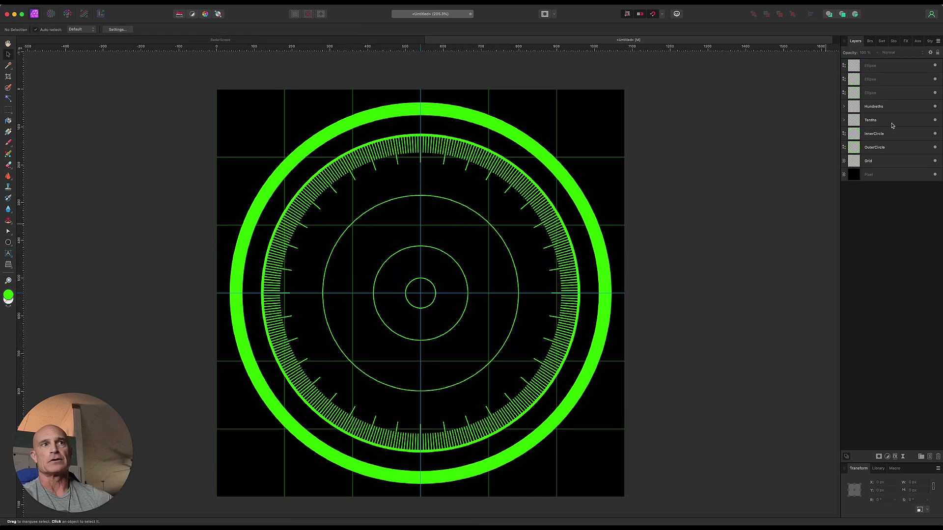
- Group the three new ellipses, name the group CenterCircles, and deselect it
click(883, 67)
shift+click(885, 92)
key(super+g)
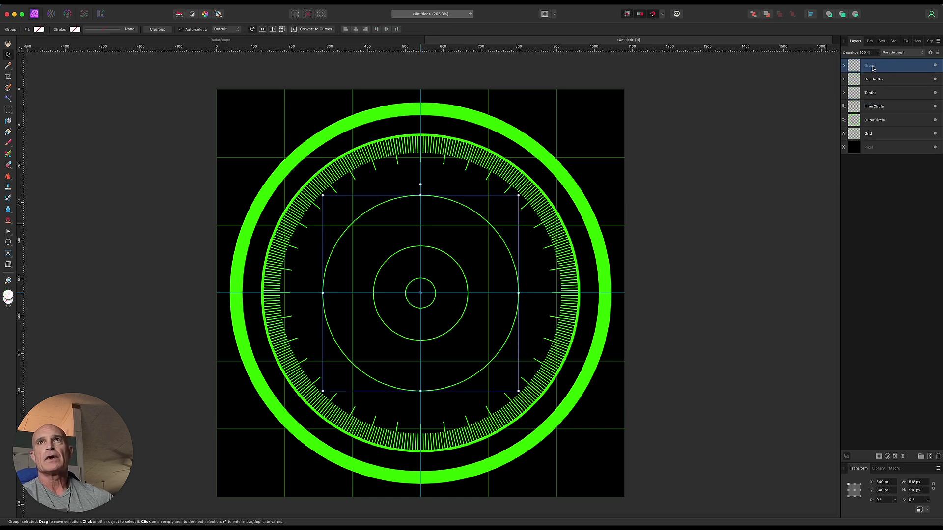
double_click(872, 67)
text(CenterCircles)
key(Return)
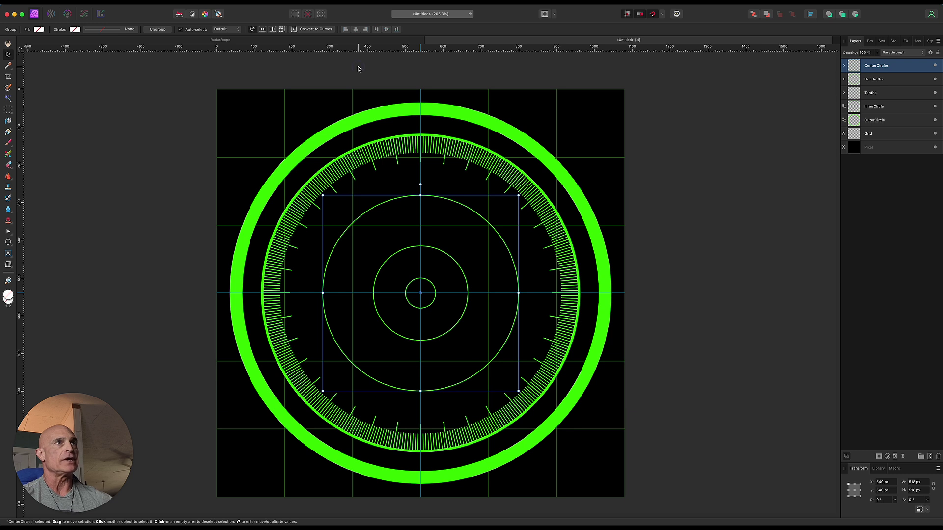
click(358, 68)
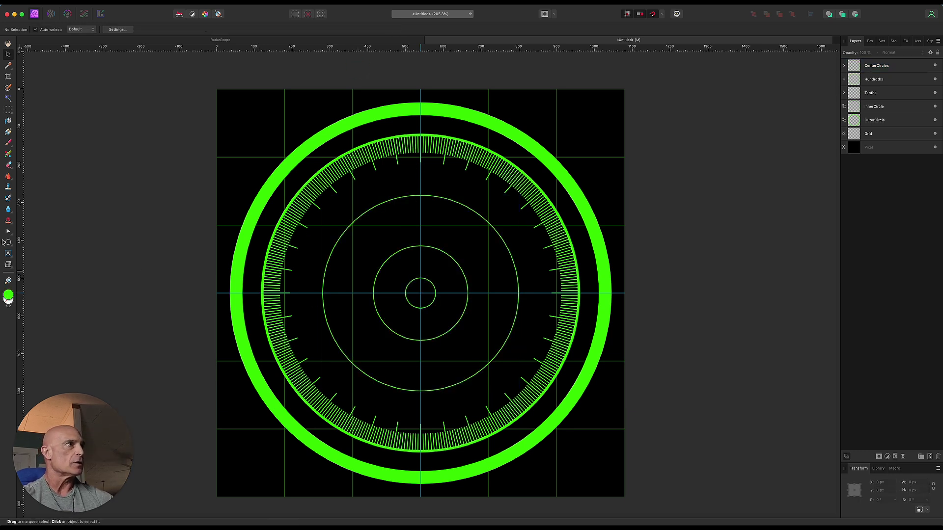
- Draw a vertical 4 pt line with the Pen tool from the top of the inner ring to the top of the largest centre circle
click(8, 232)
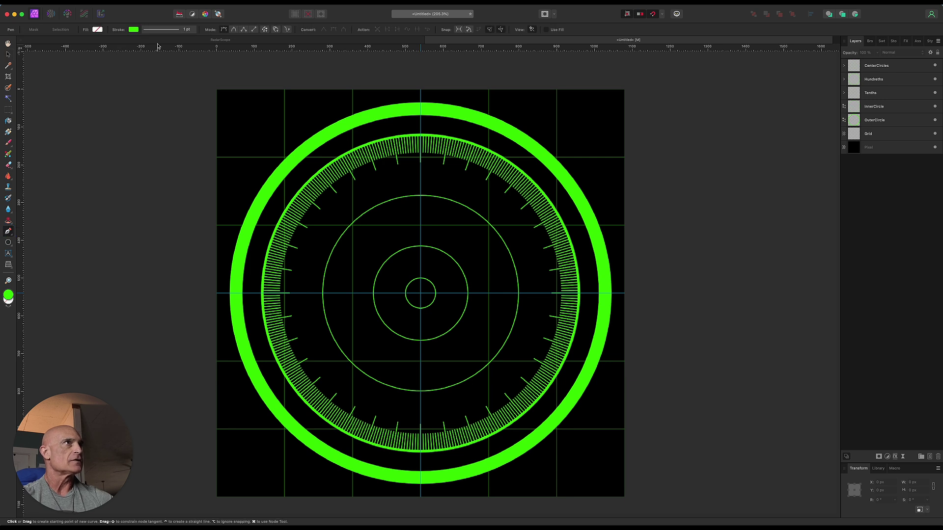
click(164, 29)
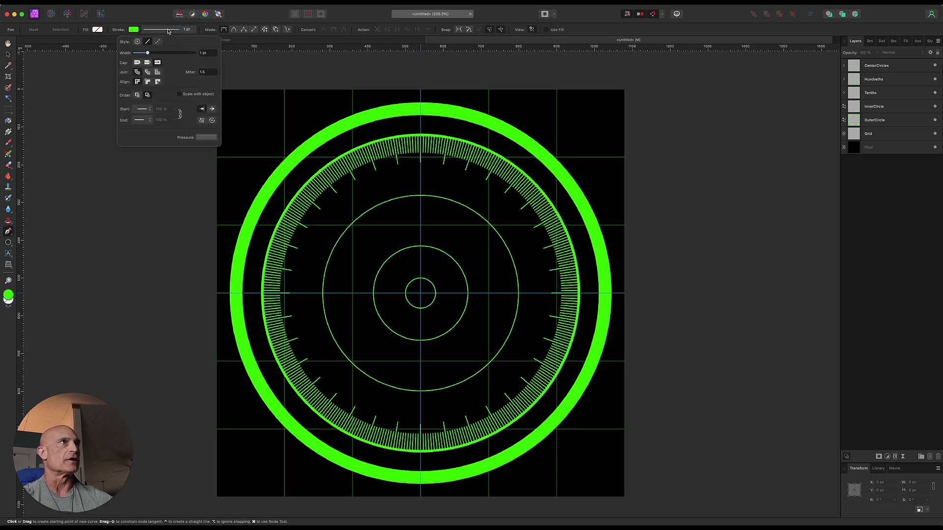
drag(149, 54, 152, 54)
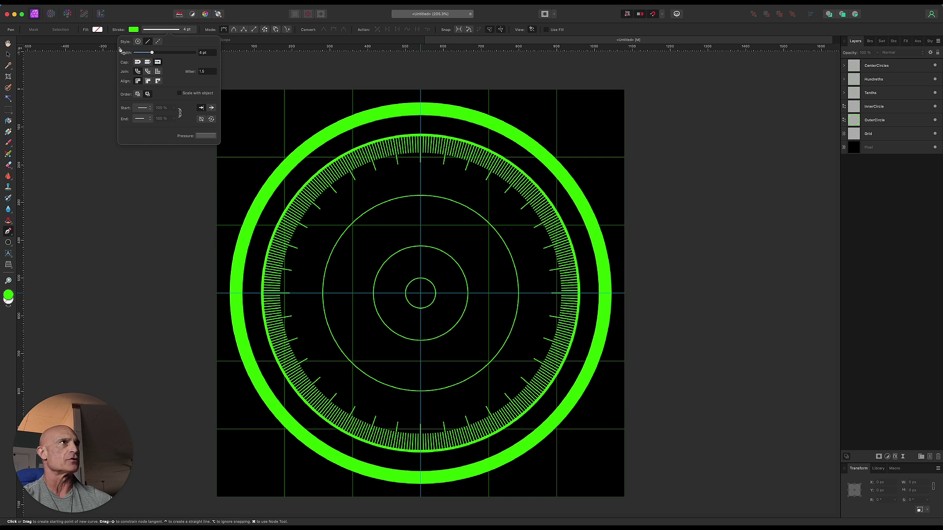
click(421, 138)
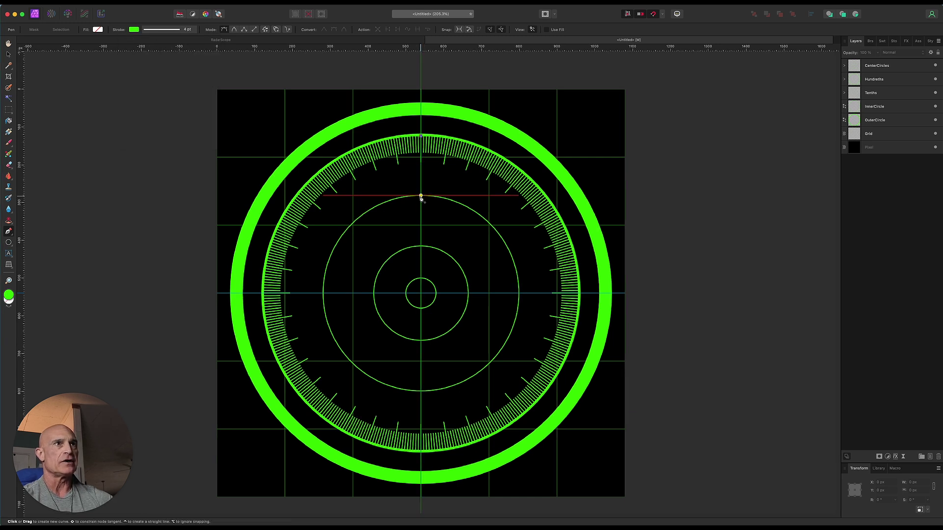
click(421, 197)
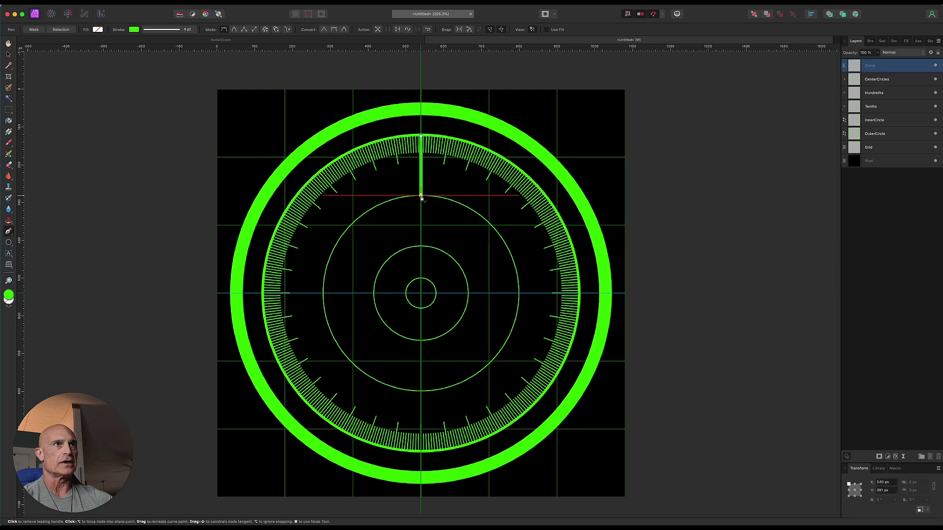
- Shorten the thick vertical line by moving its lower node up to about Y 276 px with the Node tool
click(9, 55)
scroll(416, 220, up, 4)
scroll(416, 220, up, 1)
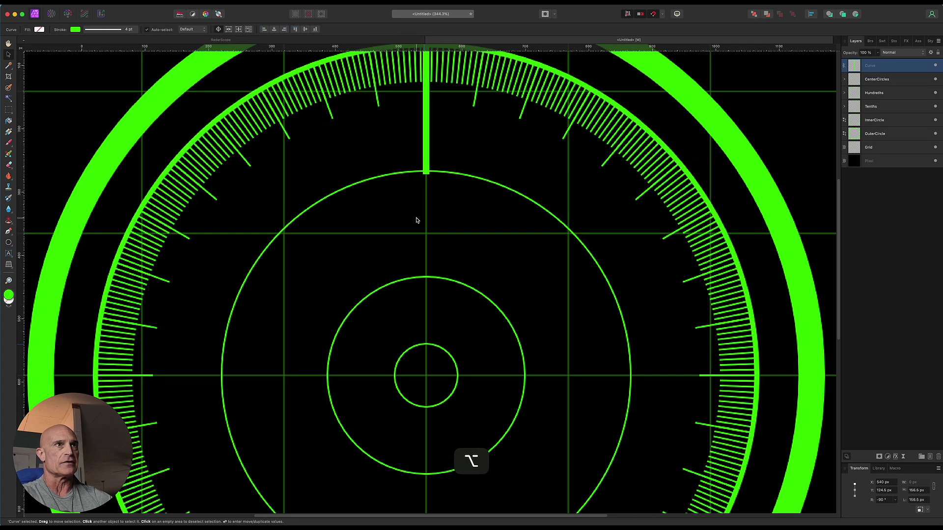
scroll(417, 217, up, 2)
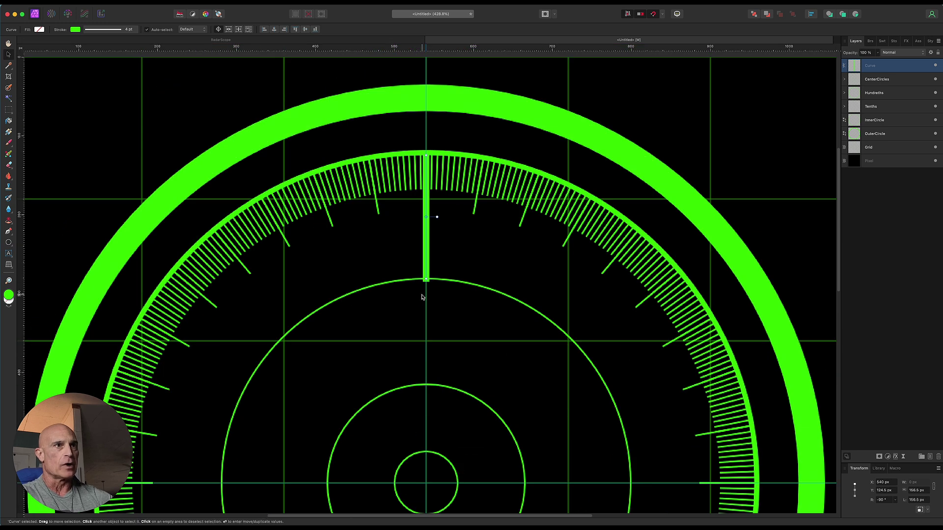
click(8, 231)
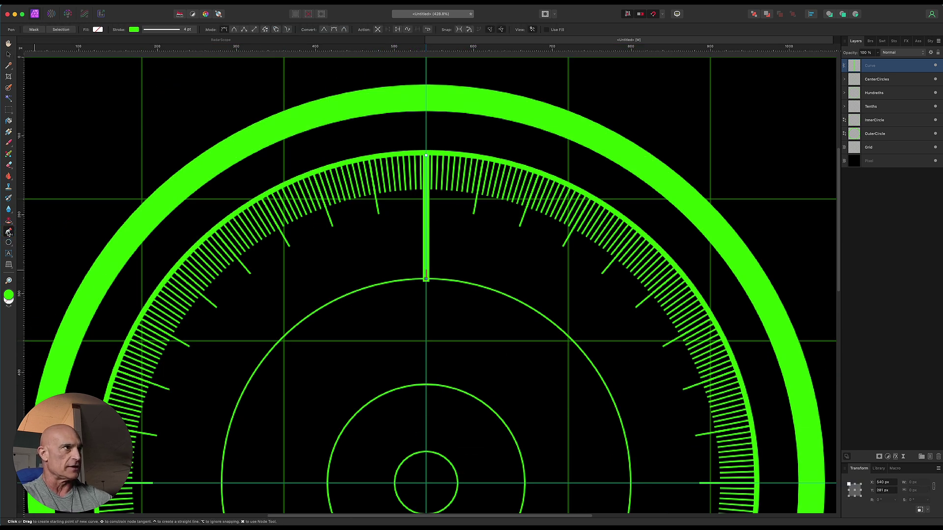
click(9, 232)
click(20, 243)
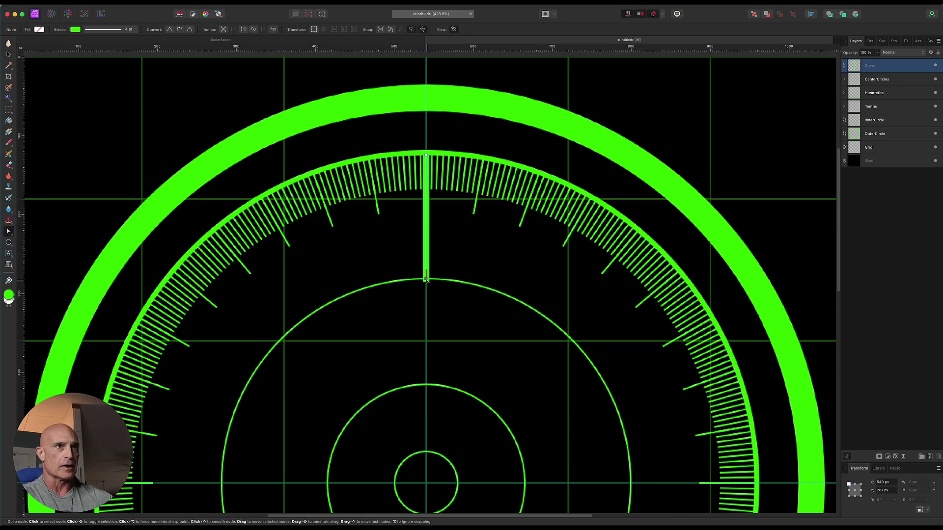
drag(425, 279, 426, 276)
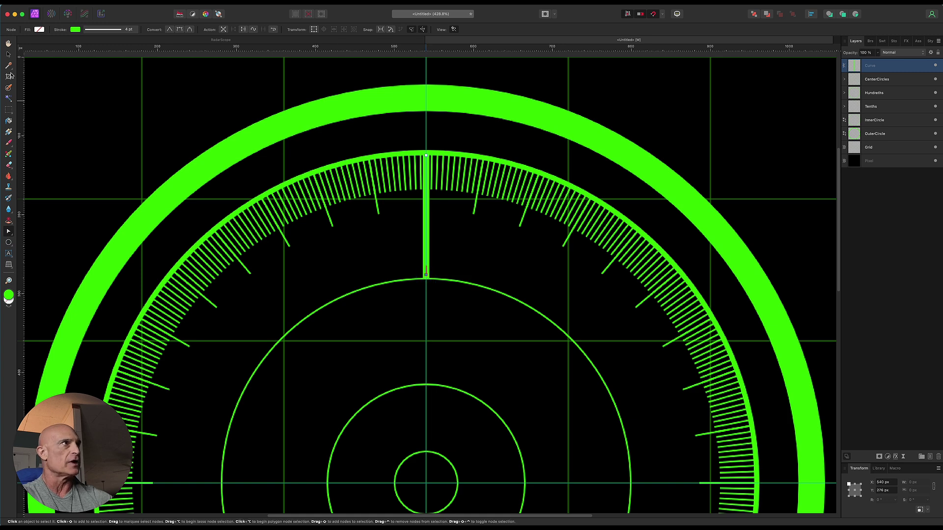
- Make 3 copies of the thick line around the canvas centre at -90° rotation per copy, and group the four lines
click(8, 54)
scroll(361, 192, down, 5)
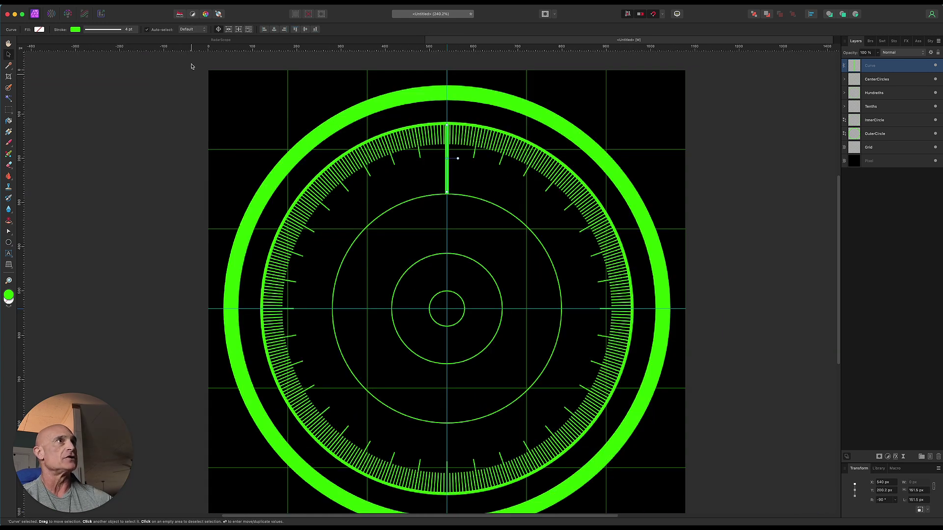
drag(456, 160, 447, 309)
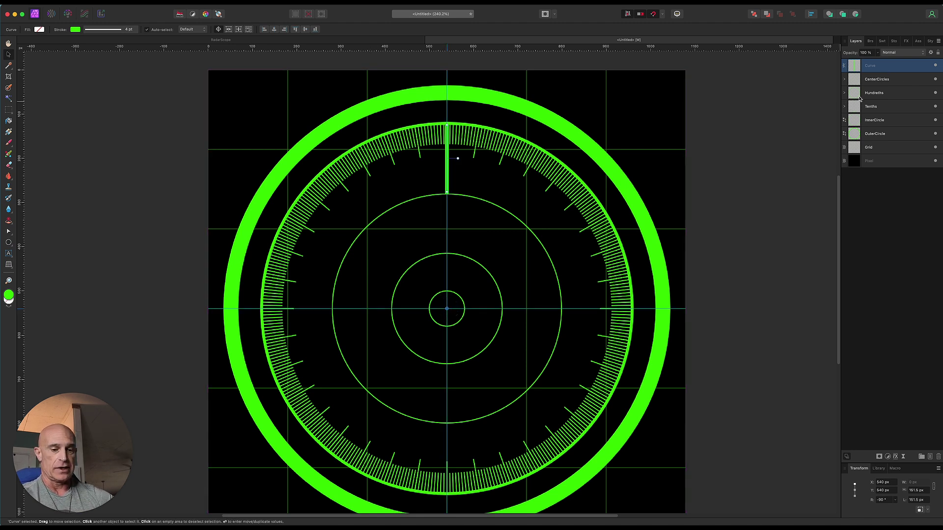
key(Return)
click(722, 261)
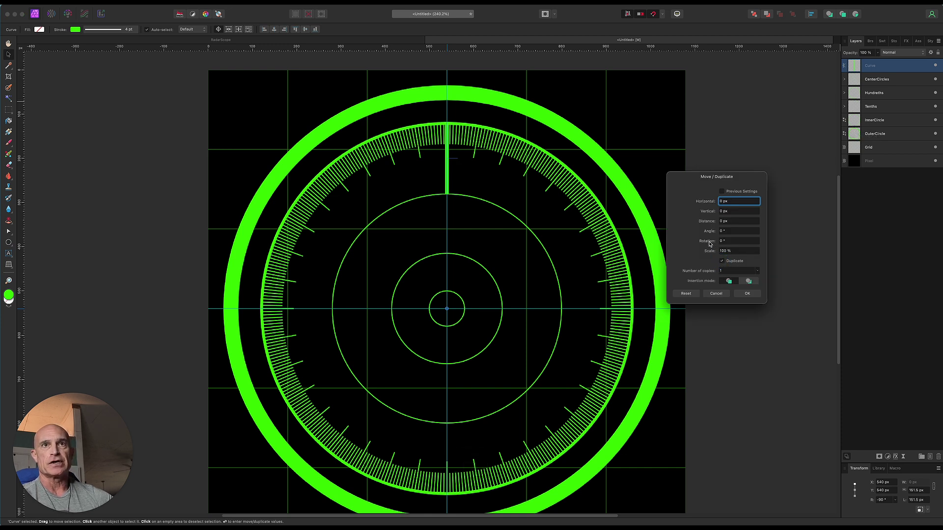
drag(709, 244, 701, 273)
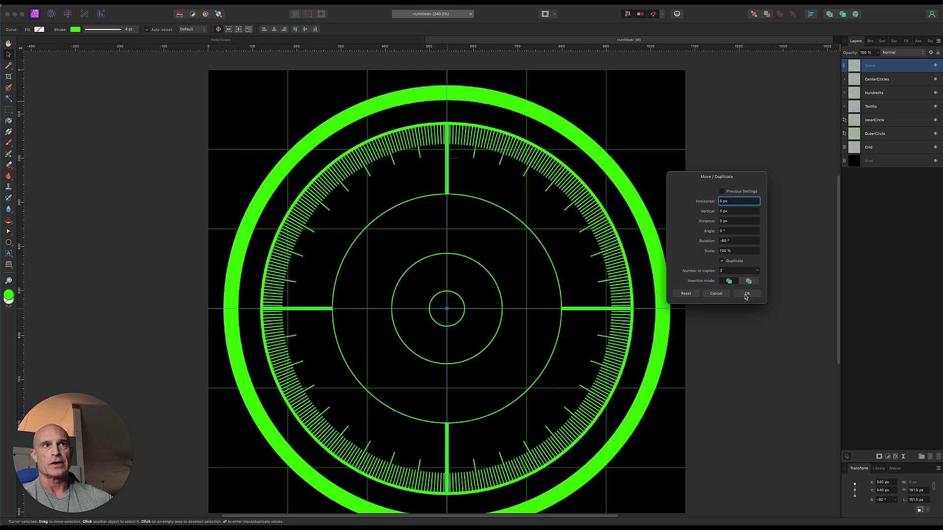
click(747, 293)
shift+click(881, 107)
right_click(881, 109)
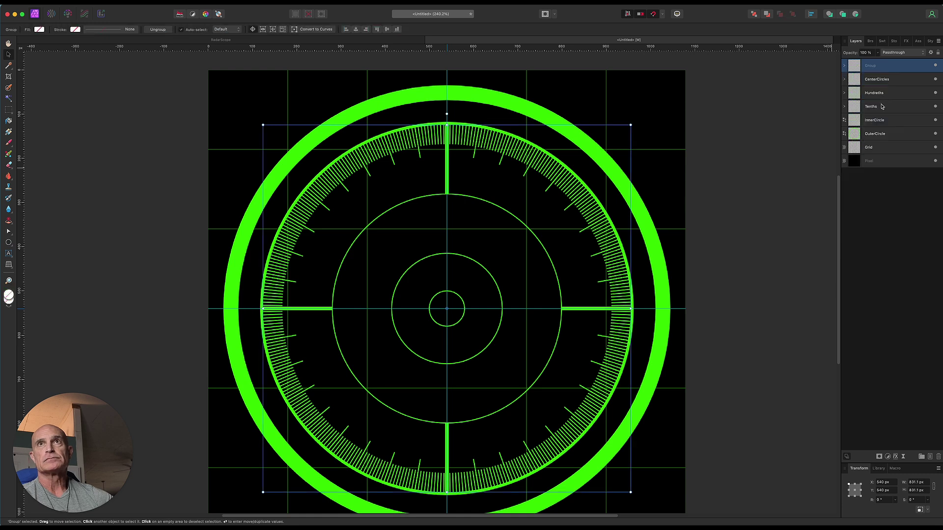
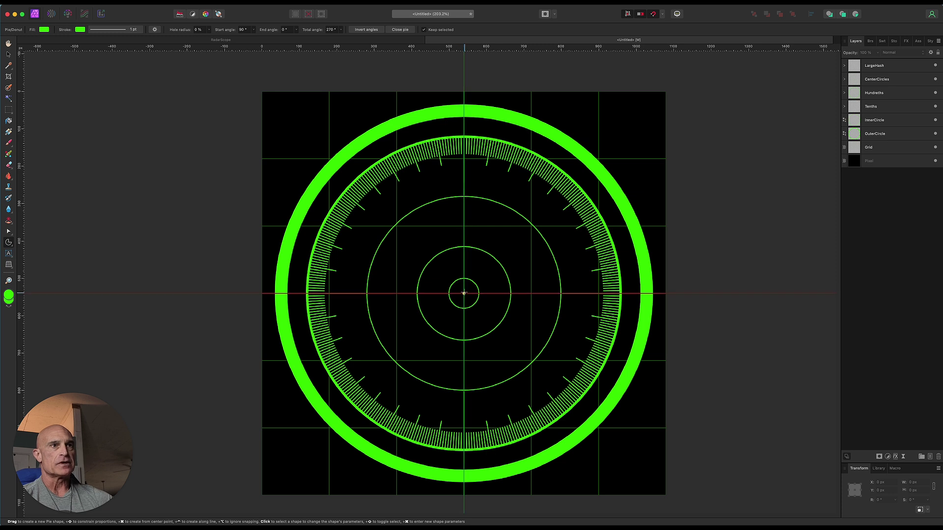
- Draw a green 270° pie shape from the canvas centre out to the inner ring, about 842 px wide
key(shift+super)
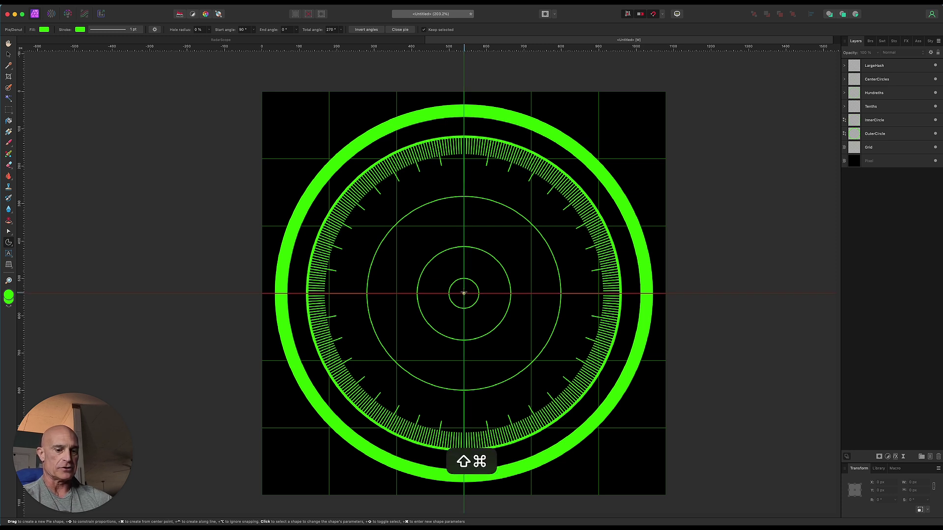
drag(463, 293, 666, 181)
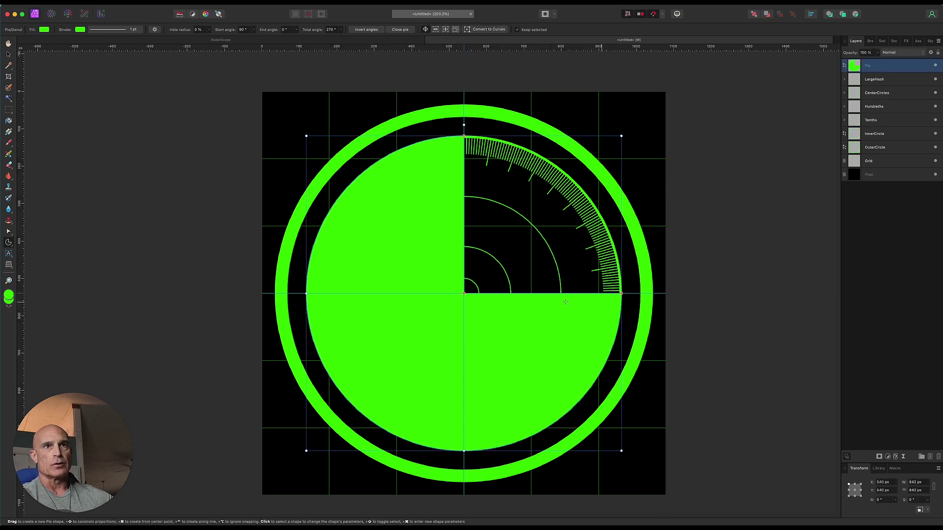
- Narrow the pie to a 45° wedge between 135° and 180°, then duplicate it and hide the lower copy
drag(619, 297, 383, 295)
drag(464, 136, 368, 197)
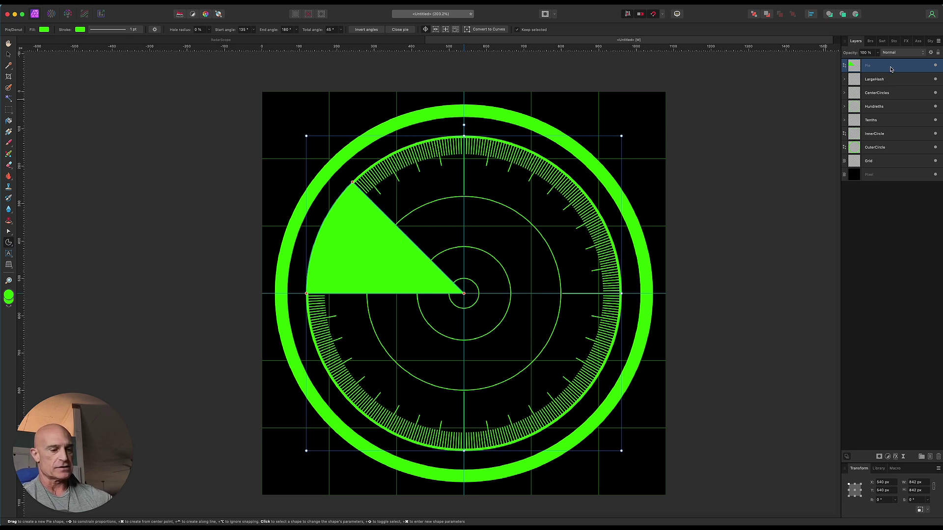
key(super+j)
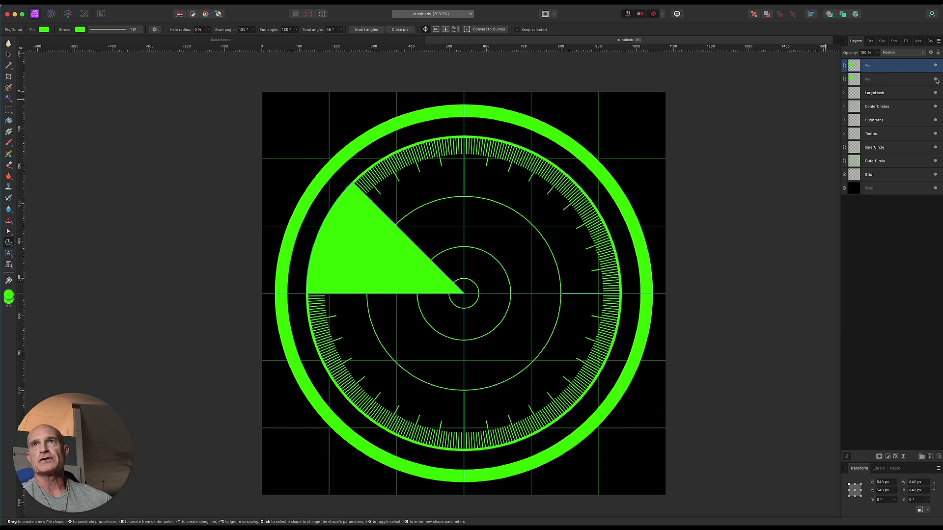
click(935, 80)
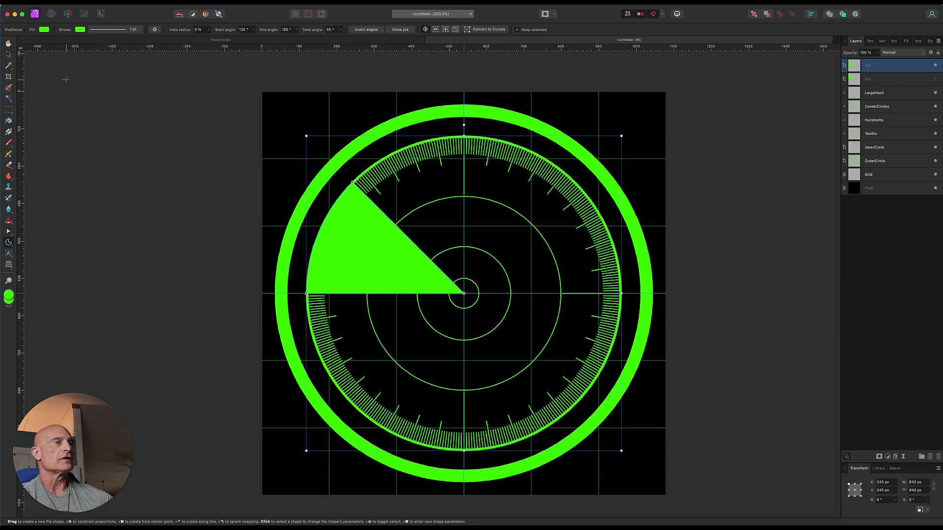
- Remove the fill from the top wedge copy and set its stroke width to 2 pt
click(44, 30)
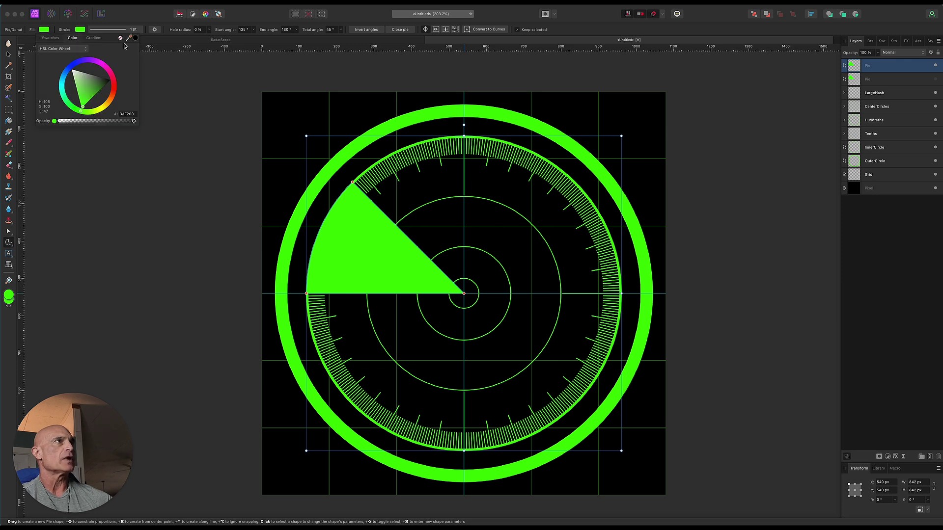
click(120, 39)
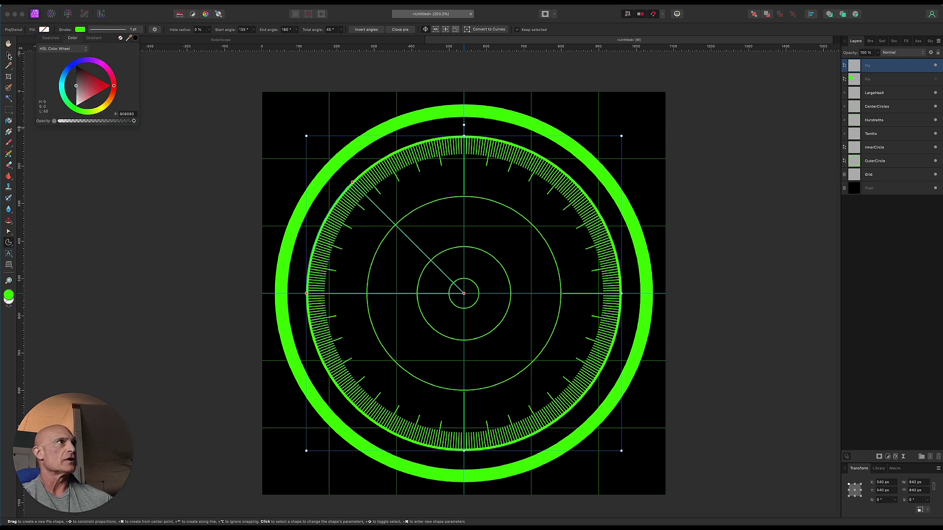
click(9, 56)
click(157, 191)
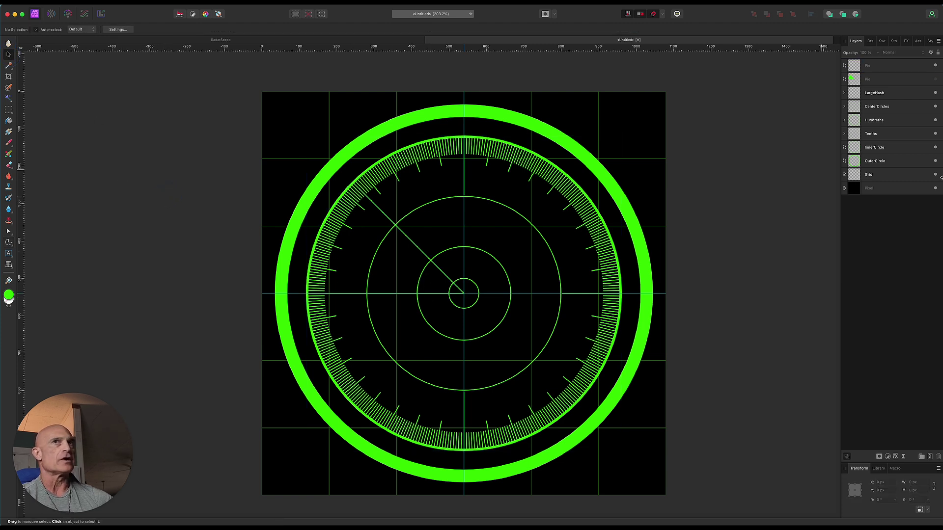
click(883, 65)
click(119, 30)
drag(95, 53, 94, 54)
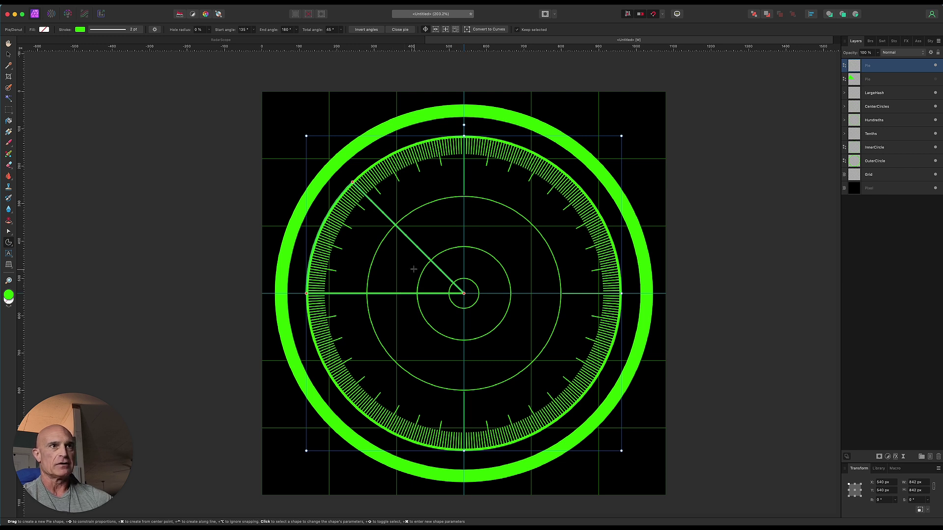
- Hide every other layer except the black background and rasterize the wedge outline
drag(937, 176, 930, 118)
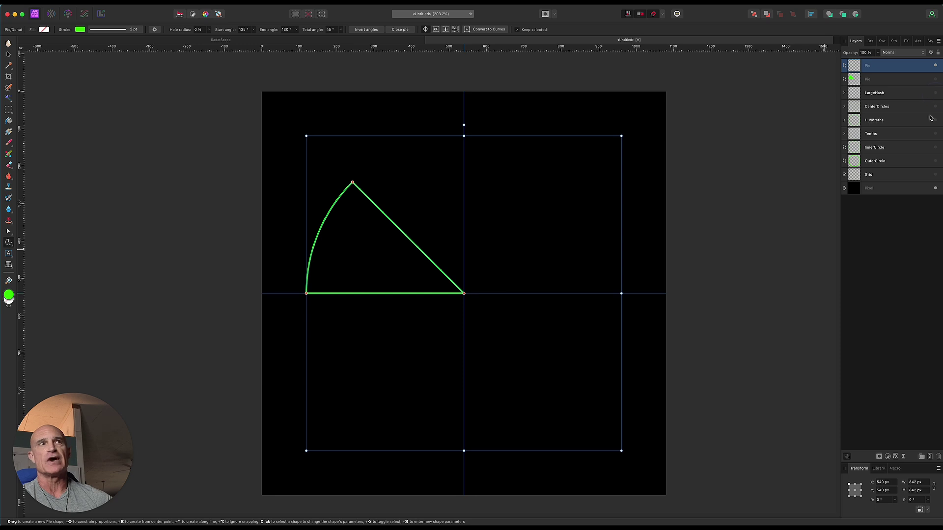
right_click(878, 68)
click(895, 230)
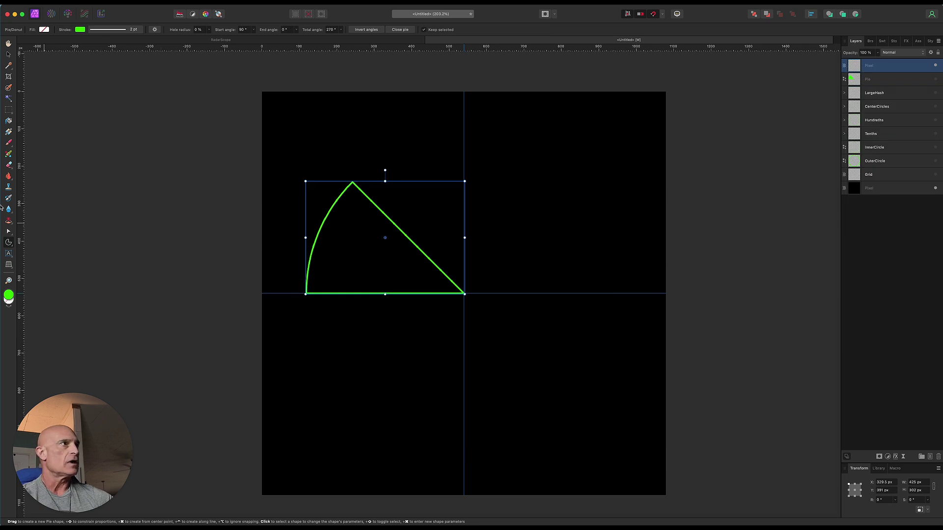
- Erase the arc and horizontal edge of the wedge outline, keeping only the diagonal line, and show all hidden layers again
click(8, 165)
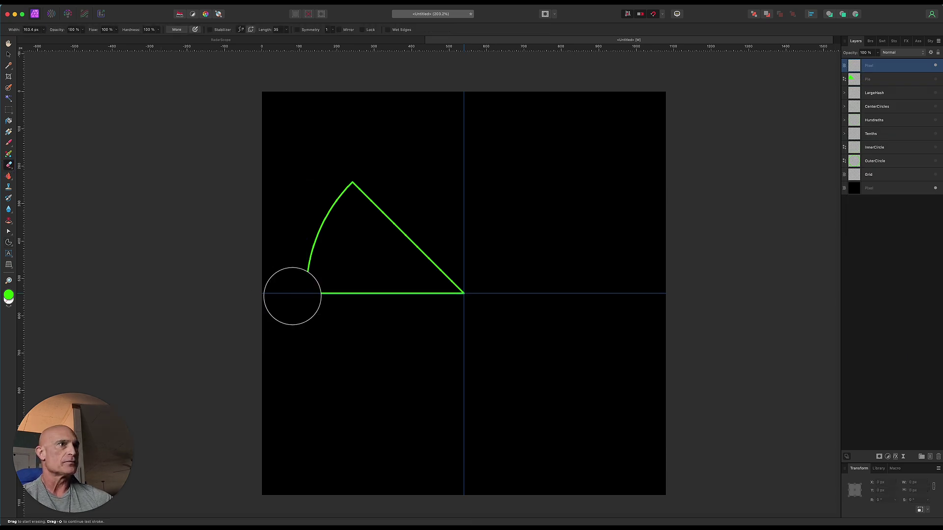
drag(292, 296, 319, 187)
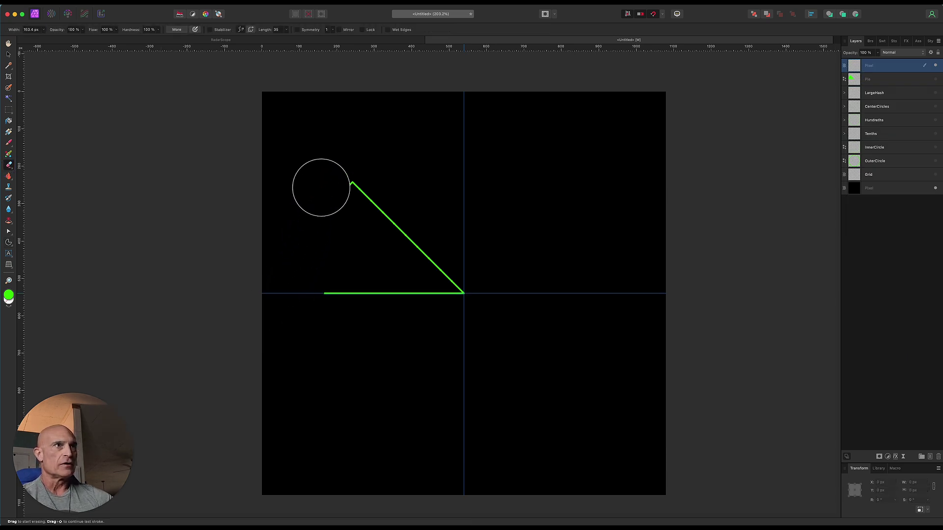
drag(325, 293, 421, 311)
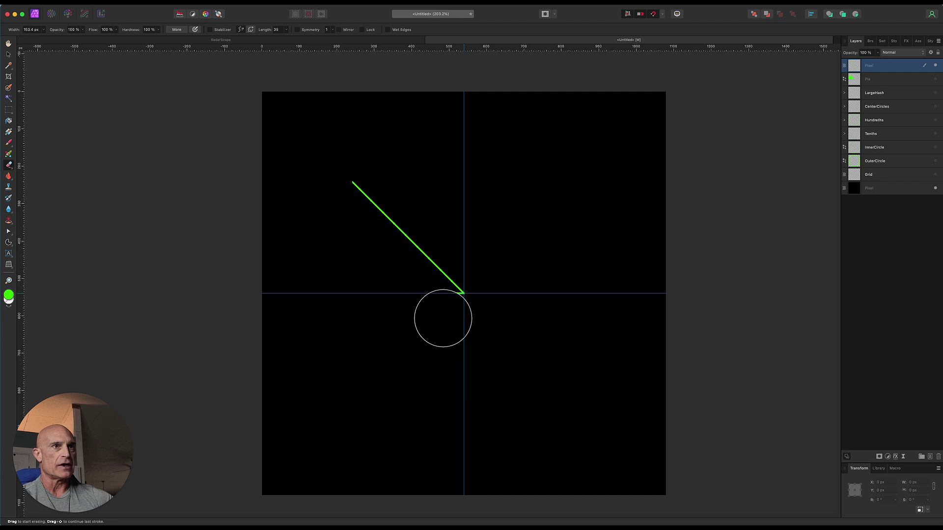
key(v)
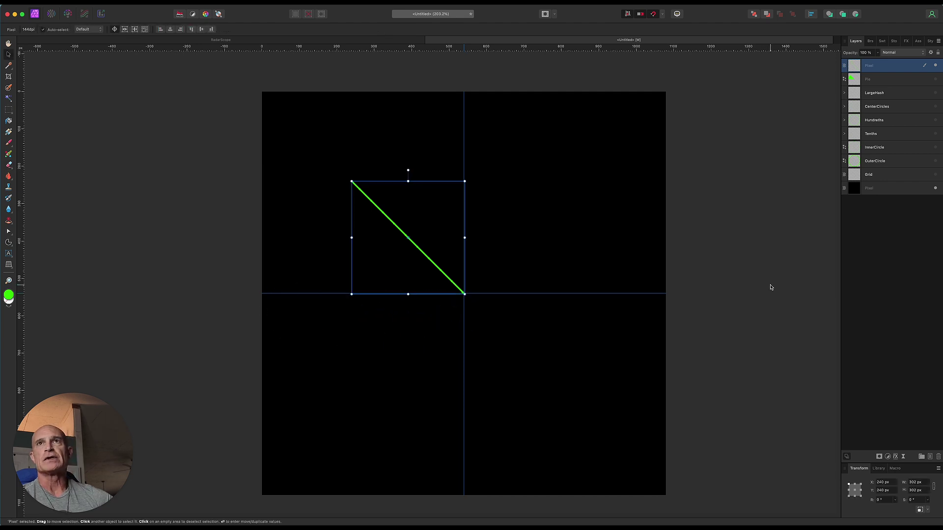
drag(935, 79, 936, 175)
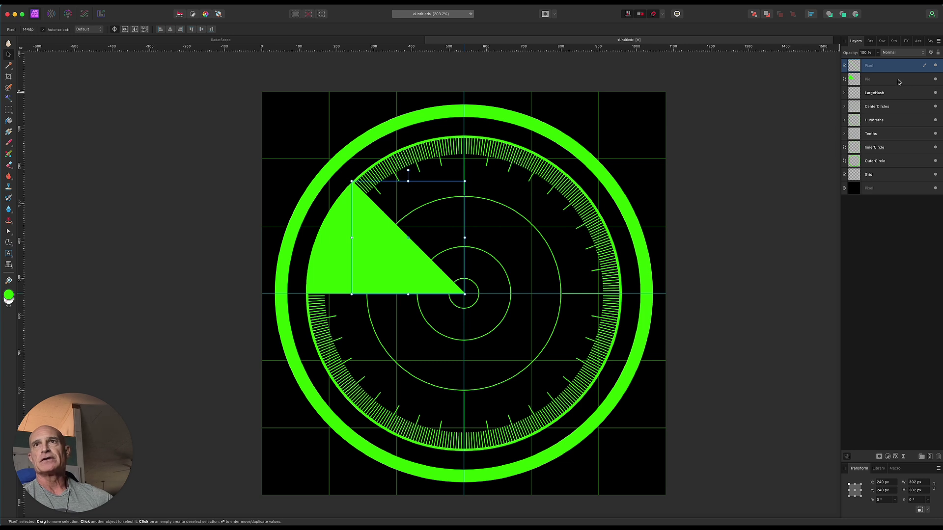
- Remove the stroke from the filled green wedge and rasterize it
click(898, 80)
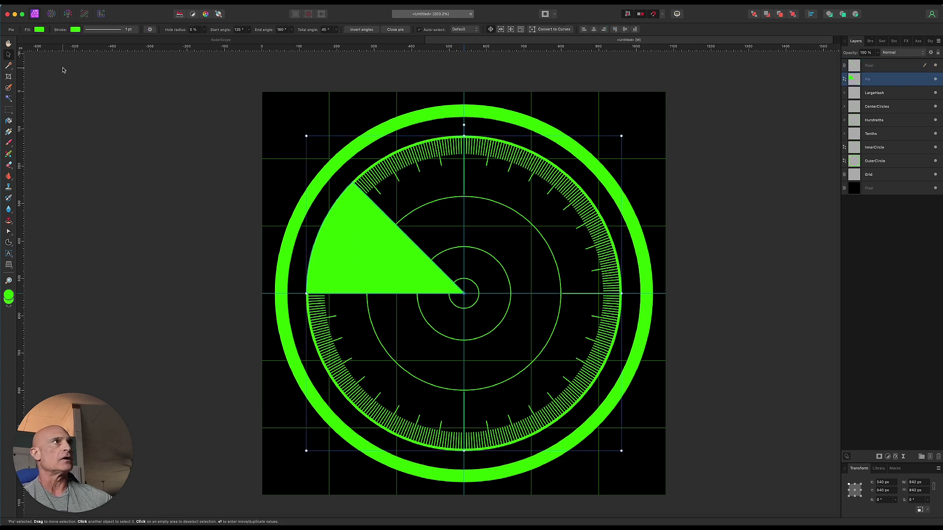
click(76, 30)
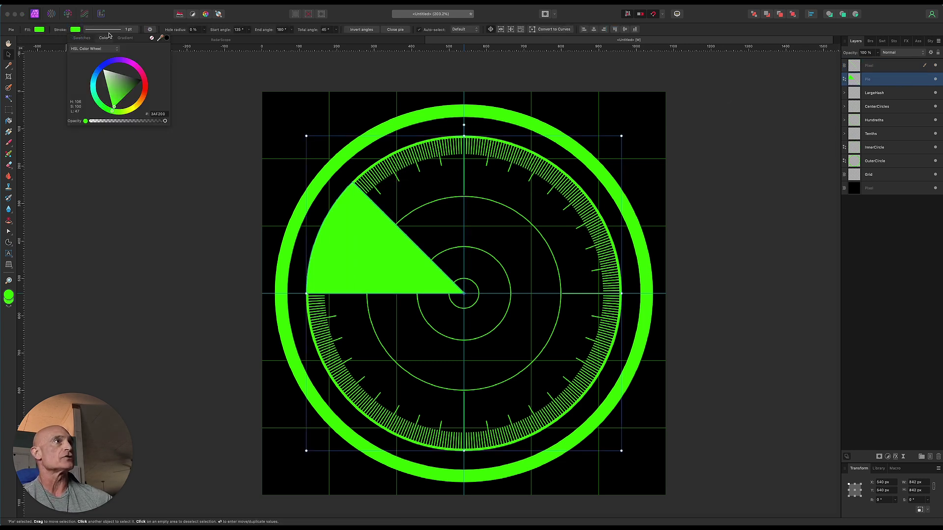
click(151, 38)
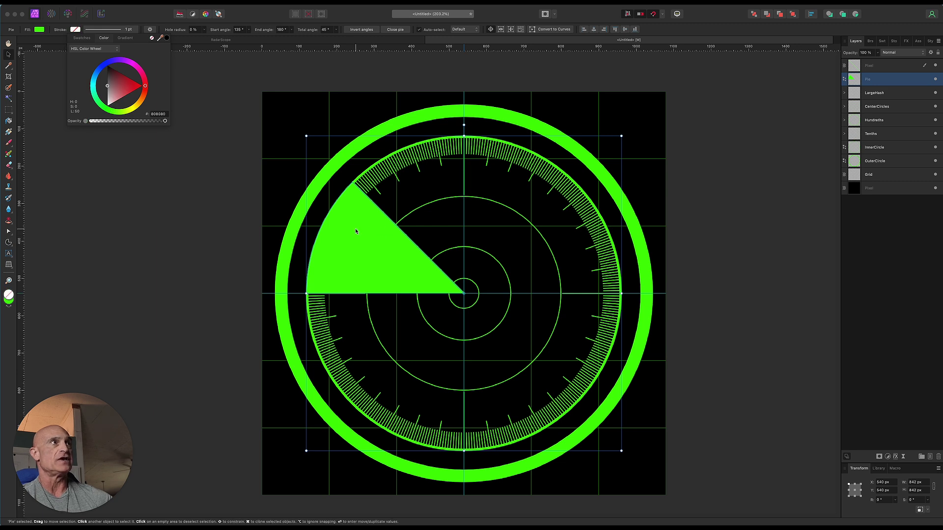
click(901, 84)
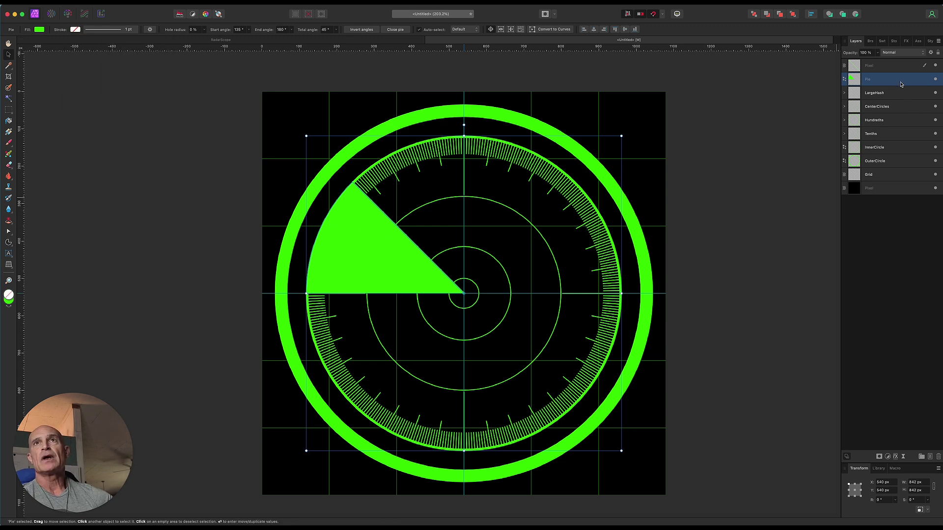
right_click(892, 80)
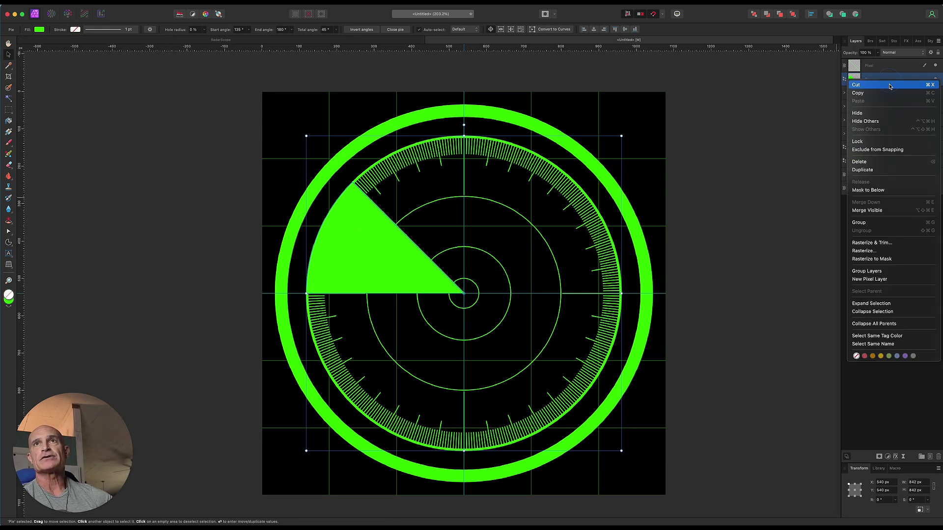
click(857, 247)
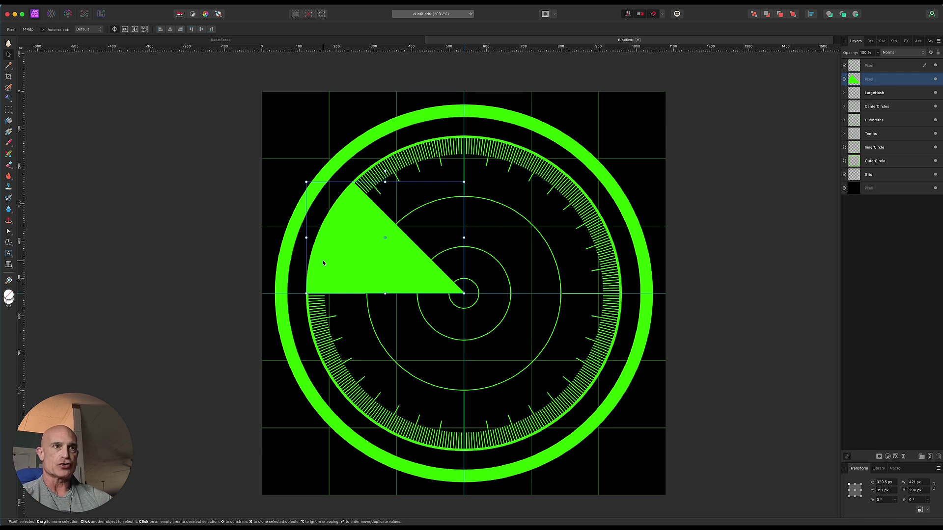
- Add a mask to the filled wedge with a linear gradient fading it from the canvas centre out to the inner ring
click(879, 457)
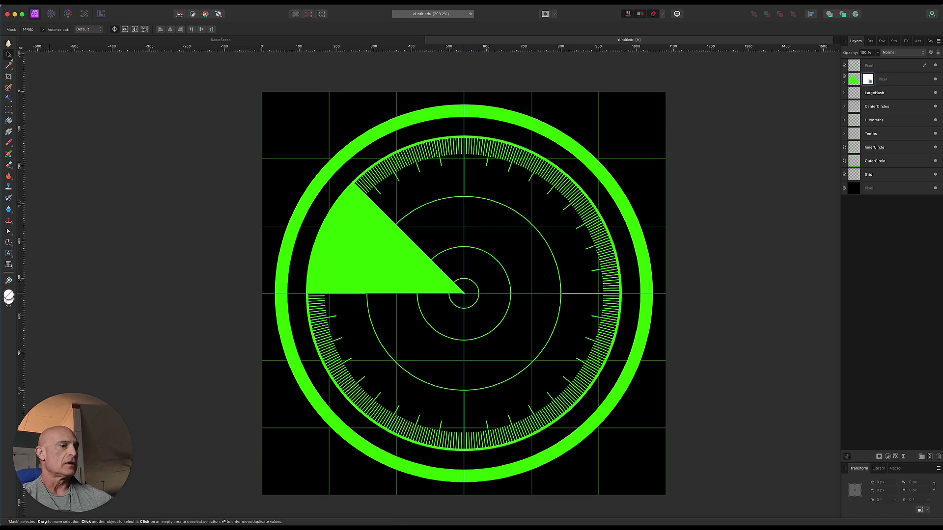
click(8, 132)
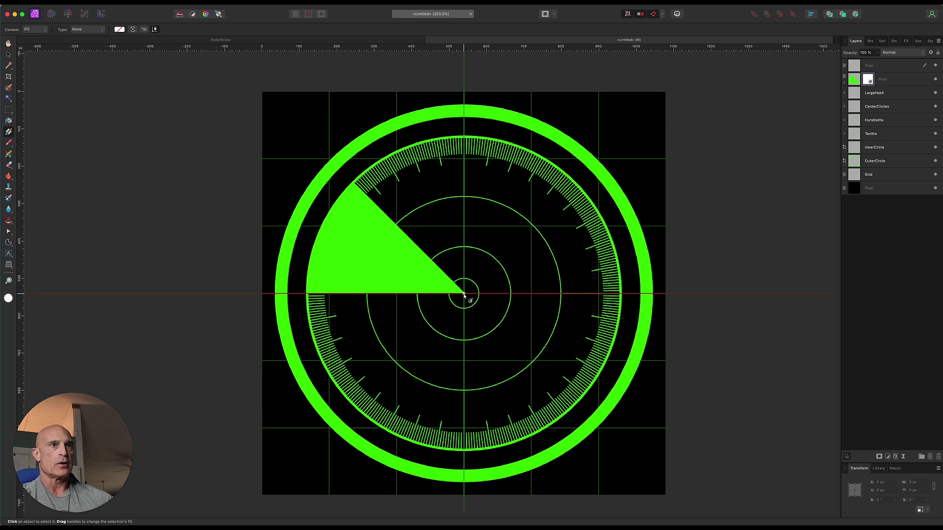
drag(463, 294, 324, 232)
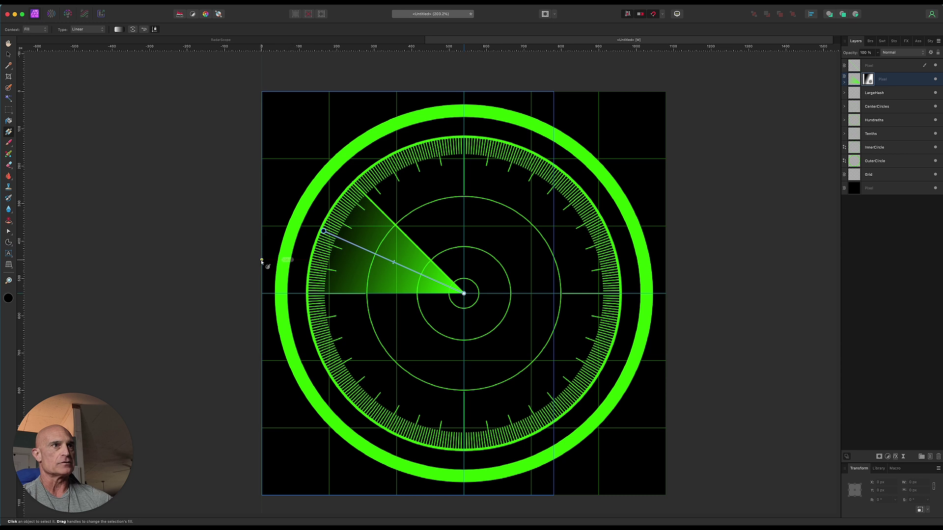
key(v)
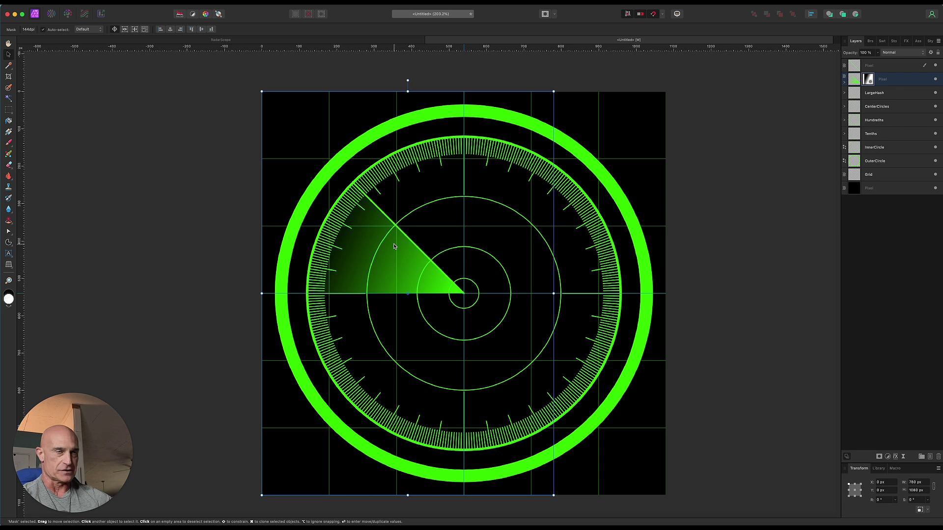
- Rasterize the masked wedge into a single pixel layer
click(895, 83)
right_click(895, 82)
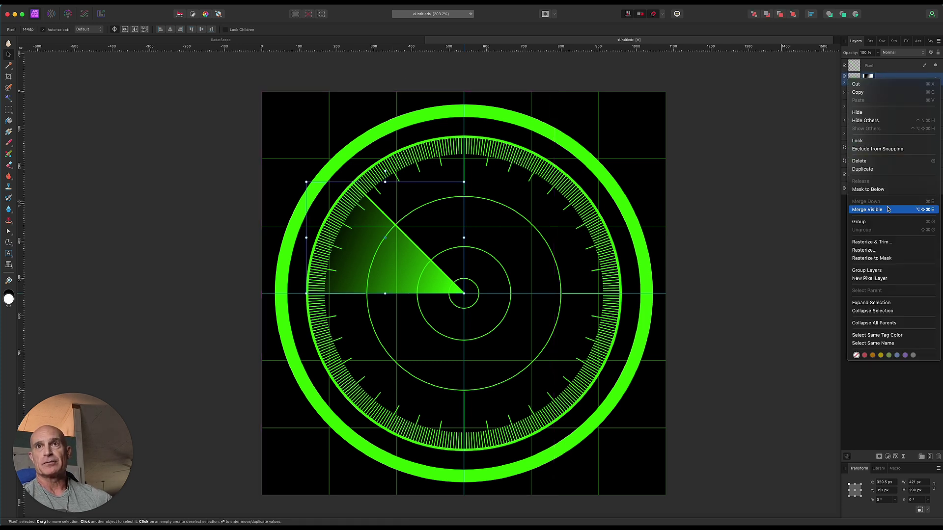
click(852, 322)
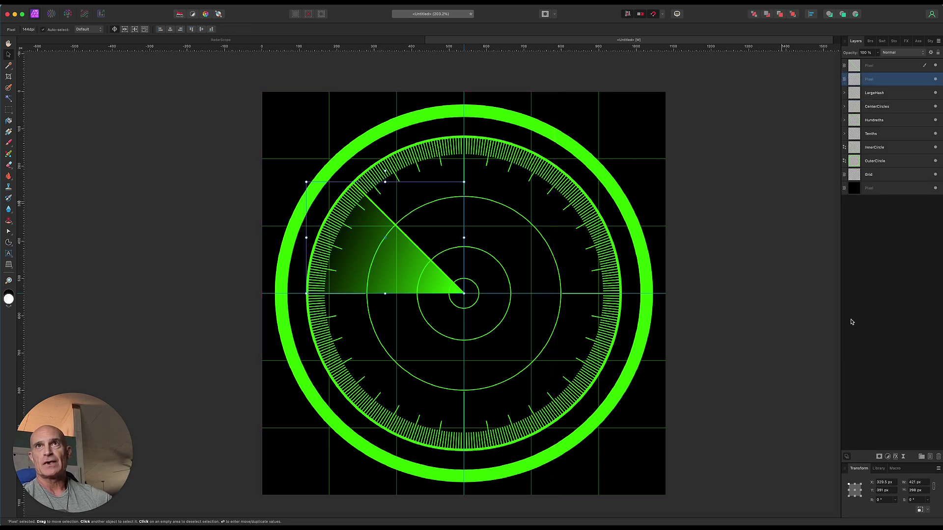
- Add a new mask to the wedge with a linear gradient fading it from near its diagonal edge to just below its horizontal edge
click(879, 457)
key(g)
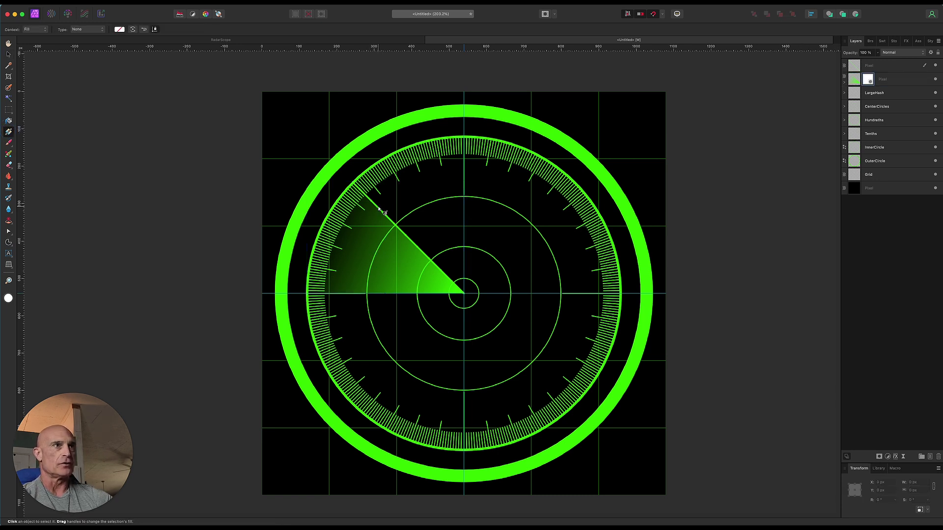
drag(366, 192, 393, 201)
drag(351, 321, 369, 309)
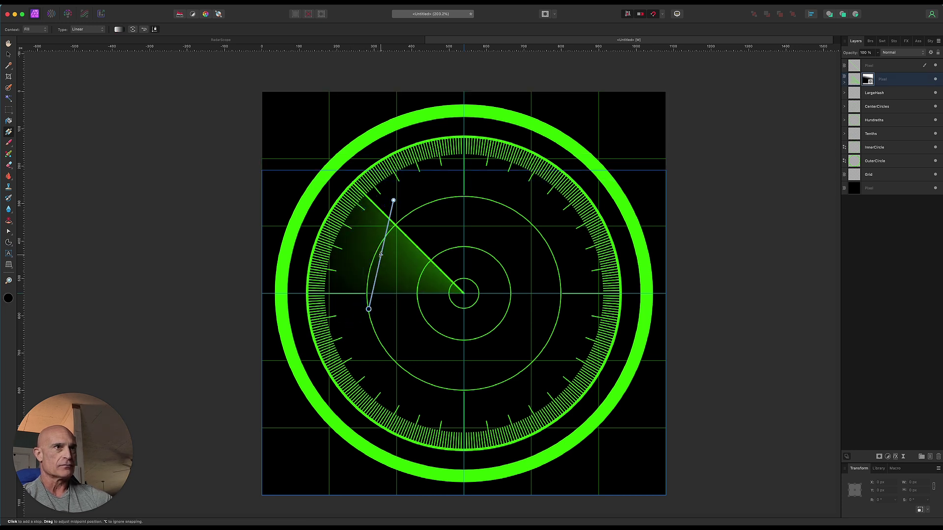
key(v)
click(816, 267)
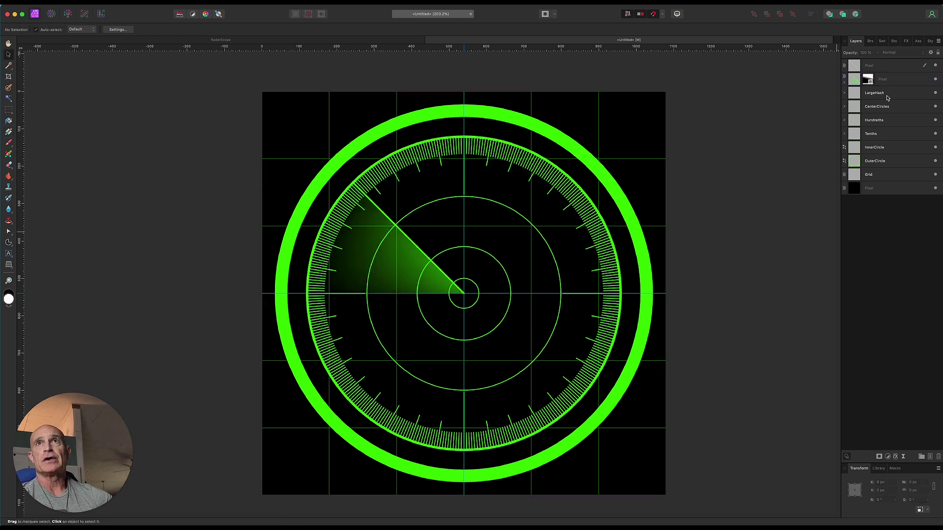
- Lower the opacity of the diagonal sweep line layer to about 50% and deselect it
click(896, 68)
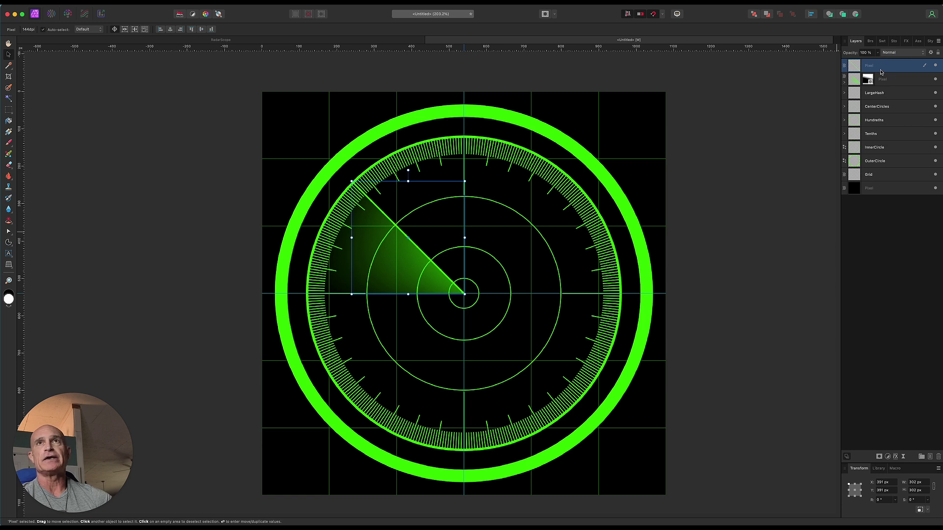
click(879, 55)
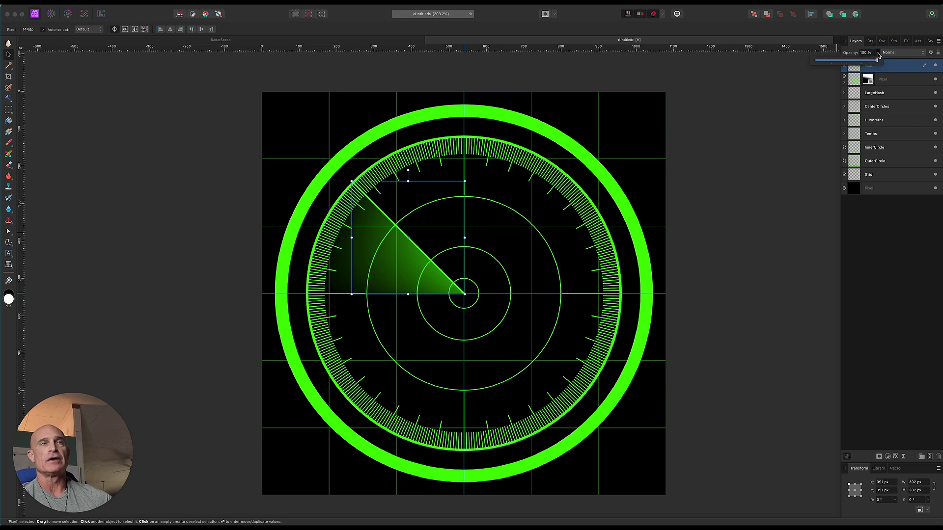
drag(877, 63, 846, 61)
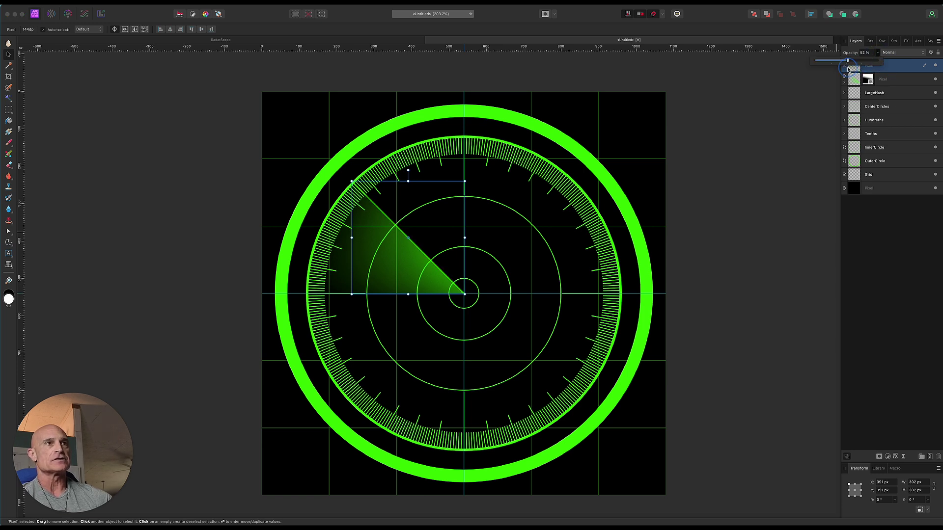
key(super+d)
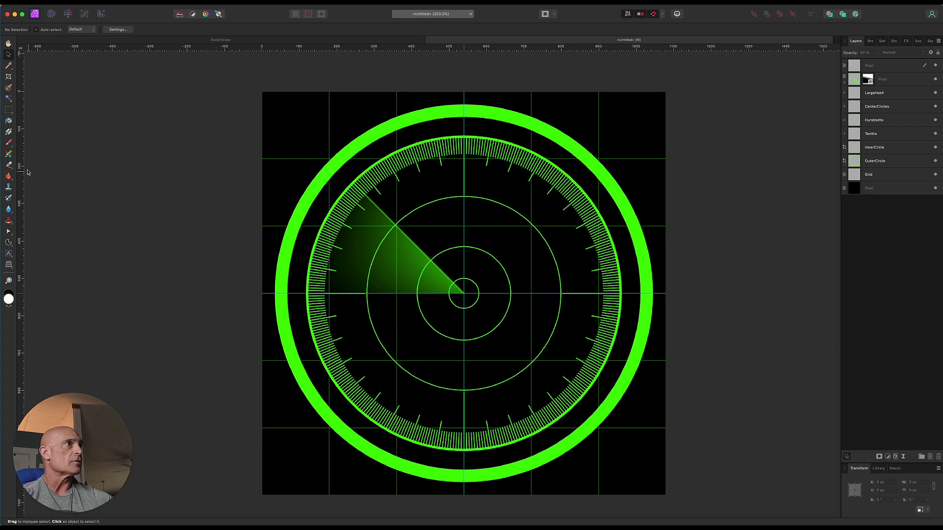
- Set up the Paint Brush with the green sampled from the outer ring (#3AF200) and a brush width of about 34 px
click(9, 144)
double_click(9, 295)
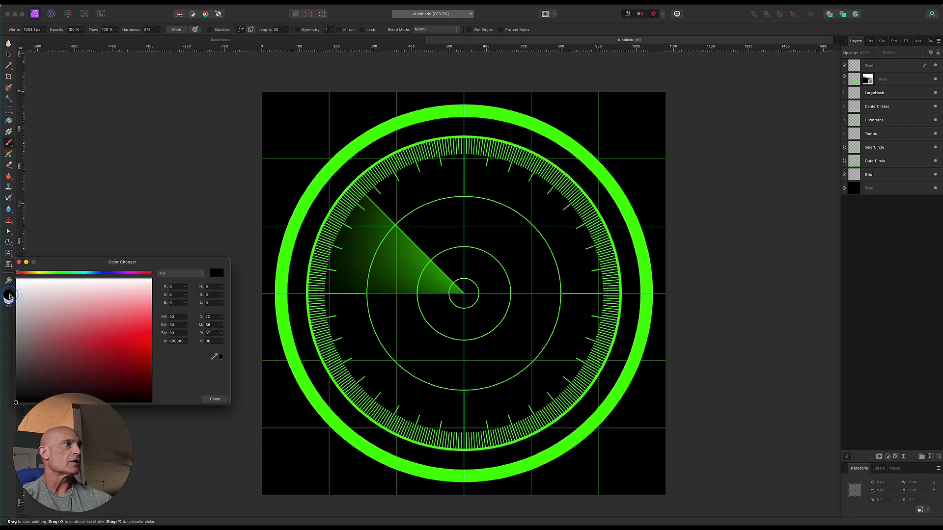
drag(215, 359, 294, 231)
key(bracketleft)
key(bracketleft)
key(bracketleft)
key(bracketleft)
key(bracketleft)
key(bracketleft)
key(bracketleft)
key(bracketleft)
key(bracketleft)
key(bracketleft)
key(bracketleft)
key(bracketleft)
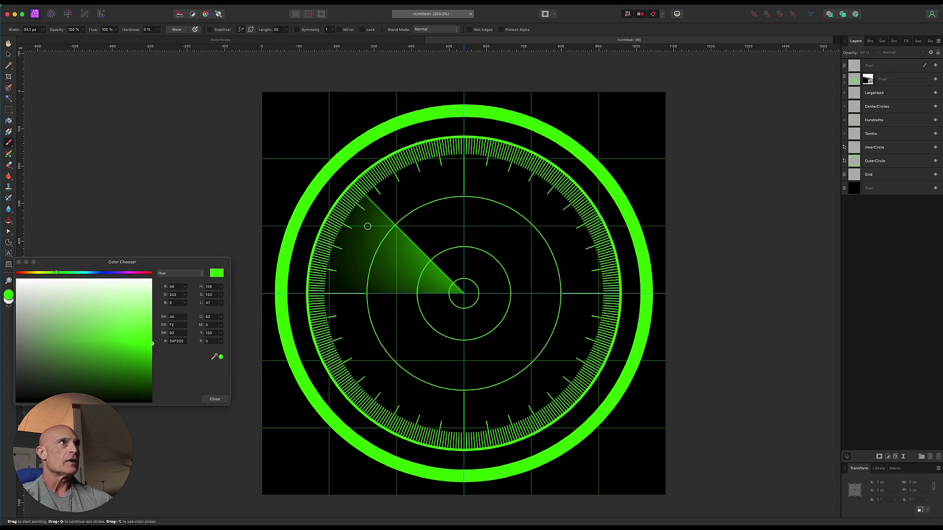
- On a new pixel layer, paint five soft green dots inside the upper part of the sweep wedge with a brush about 25 px wide
key(bracketleft)
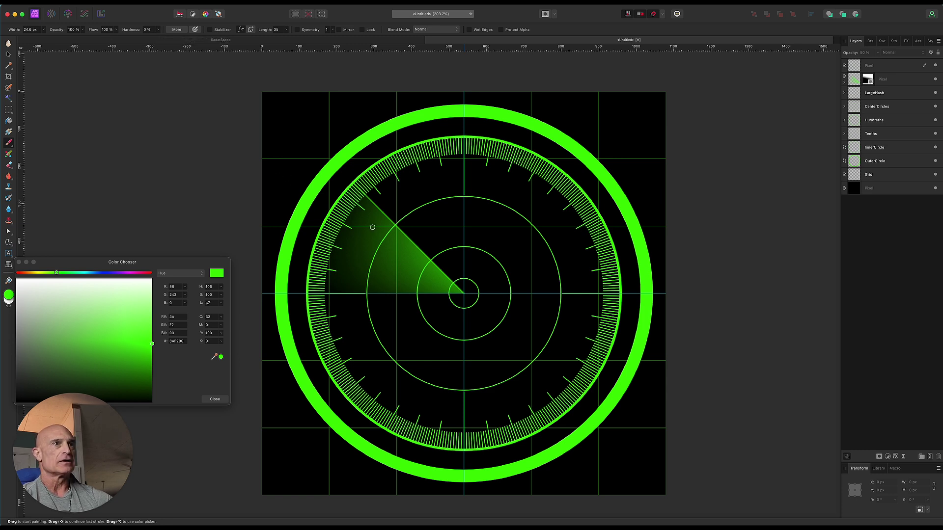
click(906, 69)
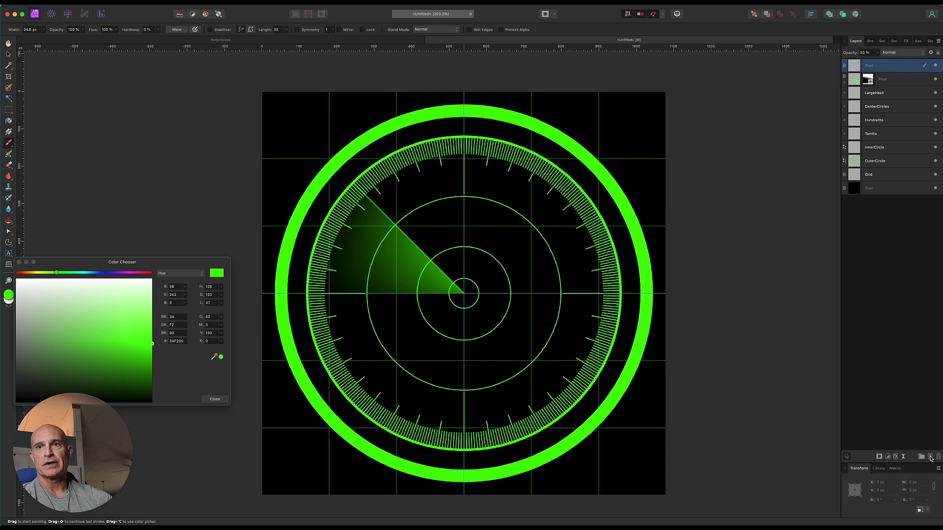
click(929, 457)
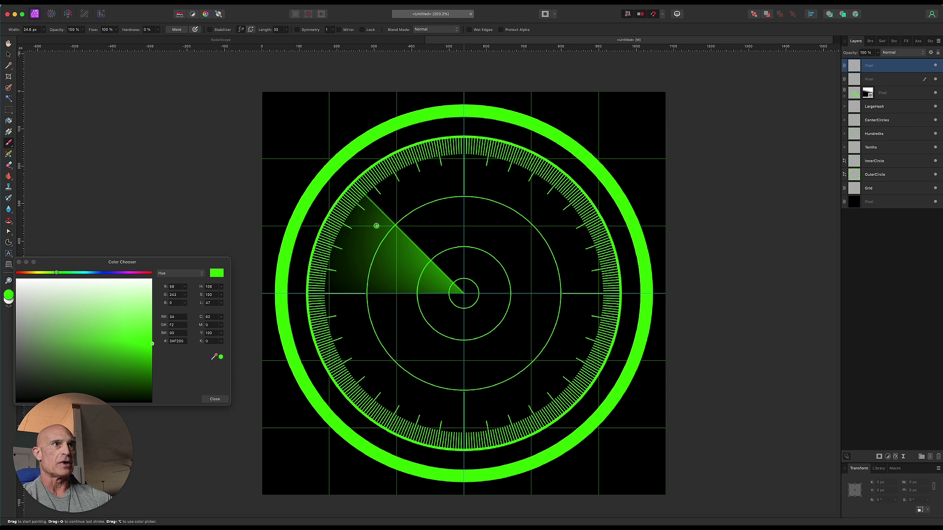
click(375, 224)
click(368, 238)
click(398, 241)
click(384, 245)
click(387, 260)
click(19, 261)
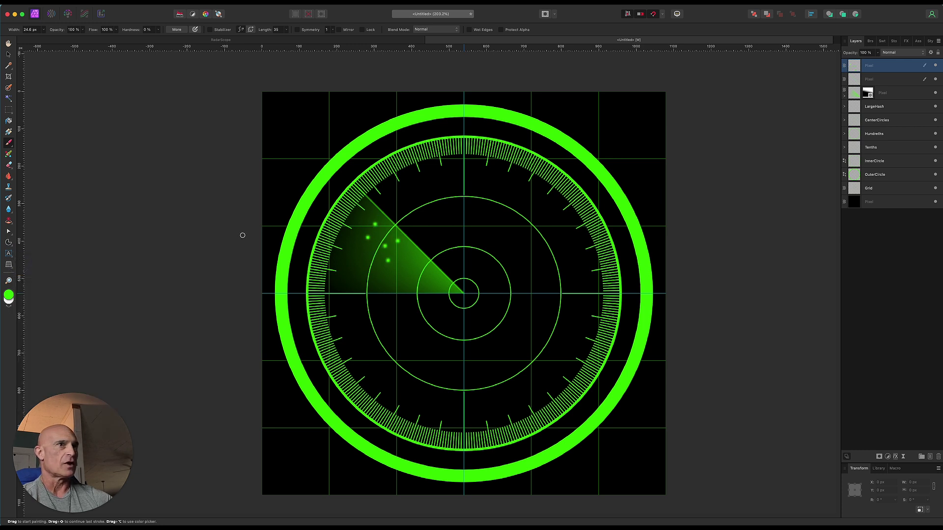
- Draw a vertical tick about 78 px tall with the Pen tool across the horizontal axis near the inner circle, with a 0.6 pt stroke and butt cap
key(v)
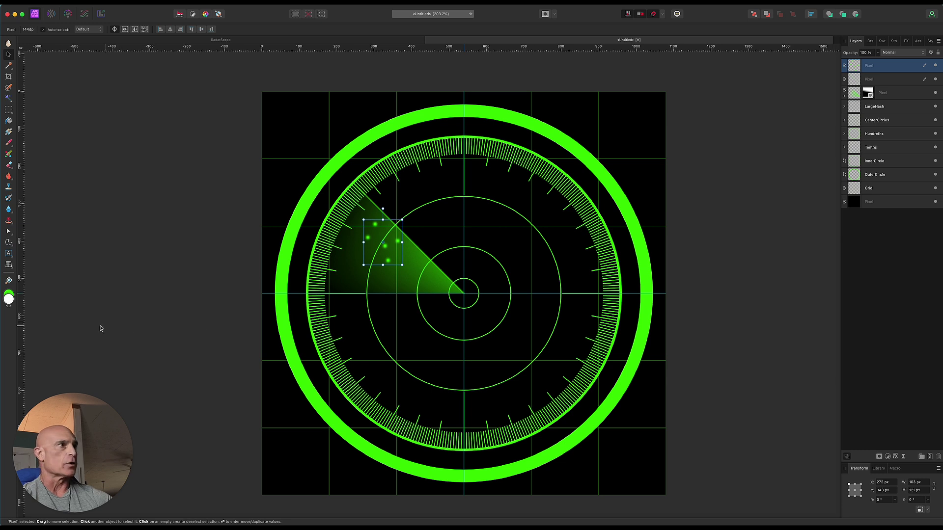
click(8, 231)
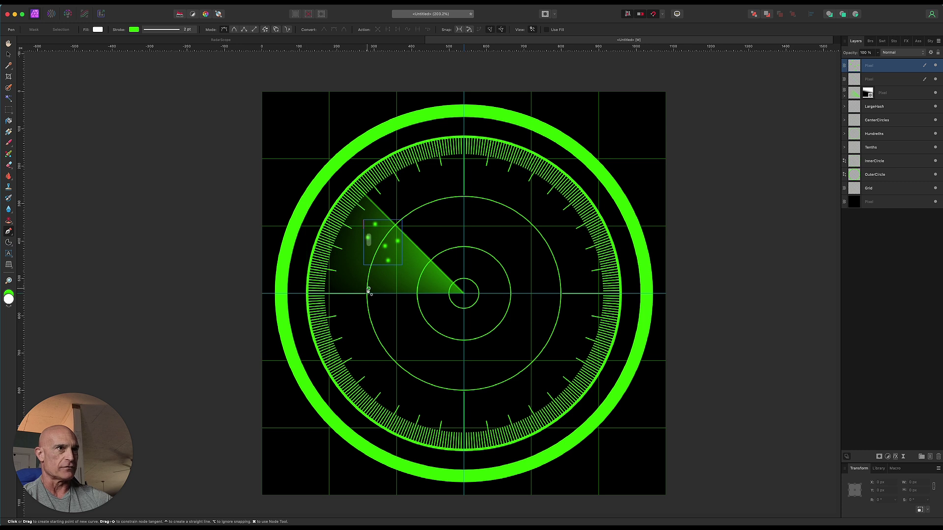
click(340, 278)
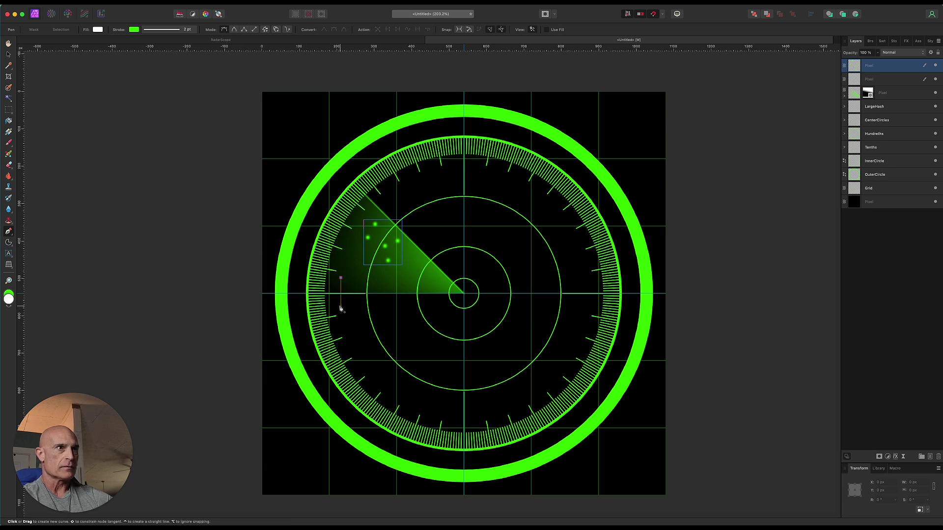
click(341, 307)
click(163, 30)
drag(150, 53, 145, 53)
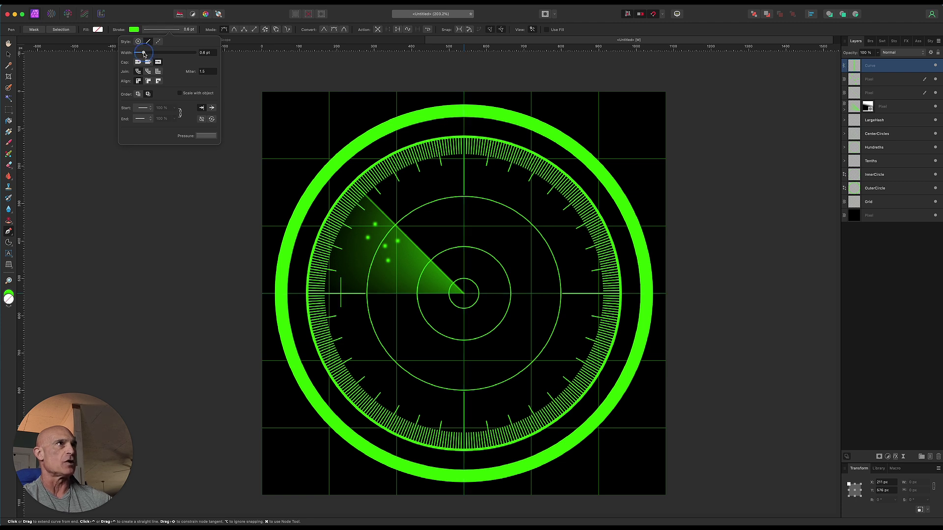
drag(144, 54, 143, 53)
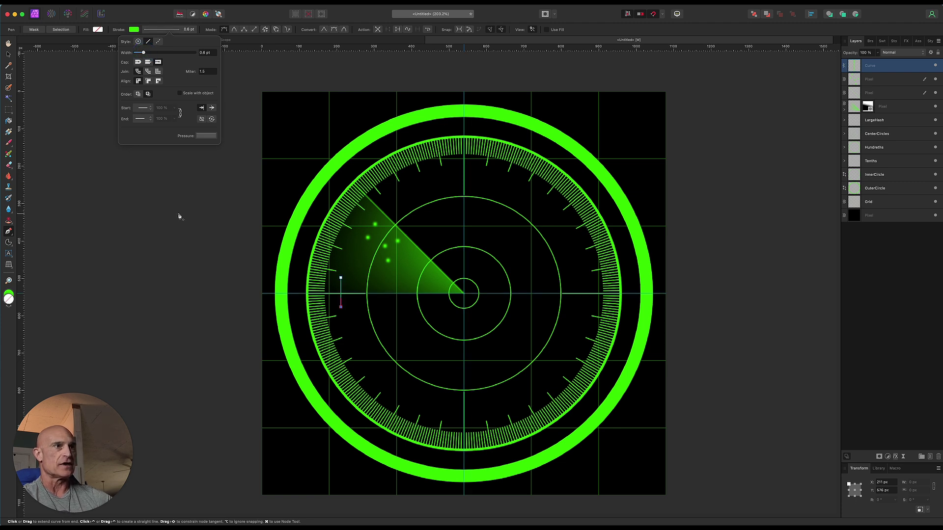
click(158, 63)
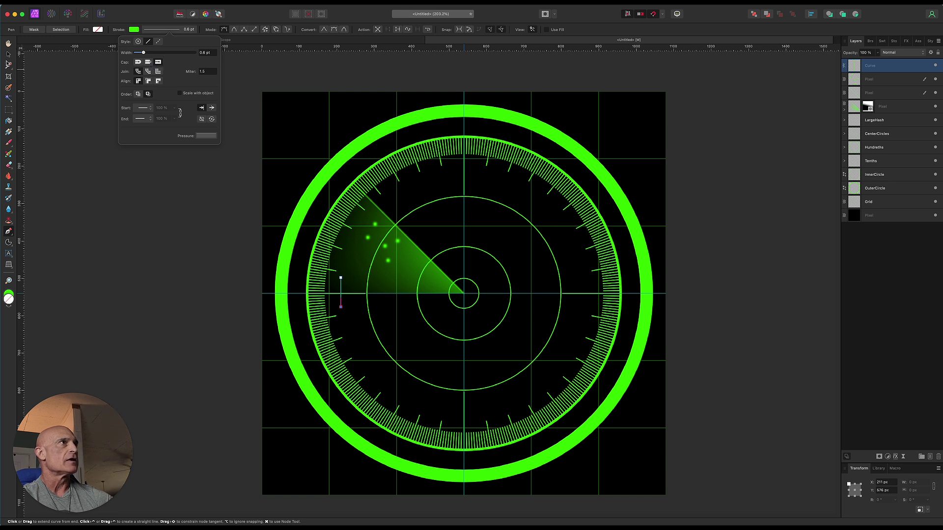
key(v)
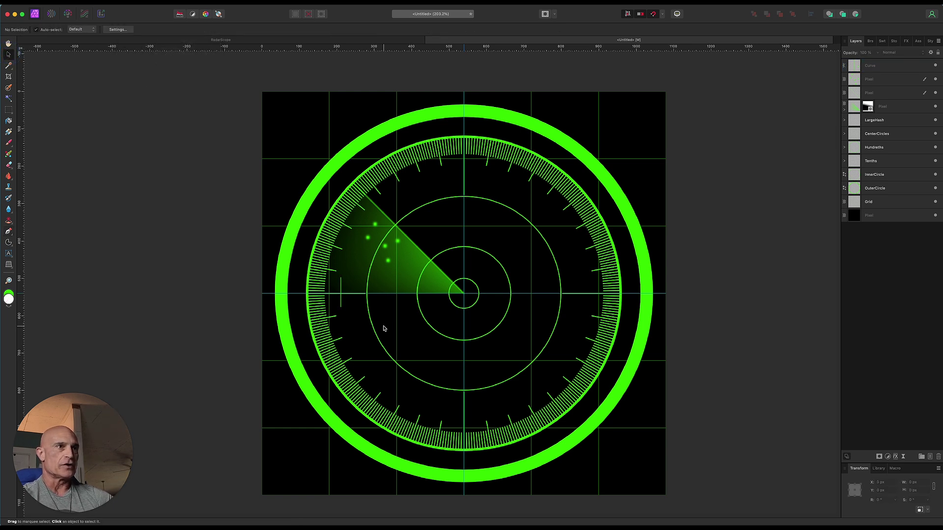
- Copy the vertical tick twice along the horizontal axis toward the scope's centre and shorten both copies, the middle one to about 44 px
click(341, 301)
drag(341, 301, 432, 299)
key(p)
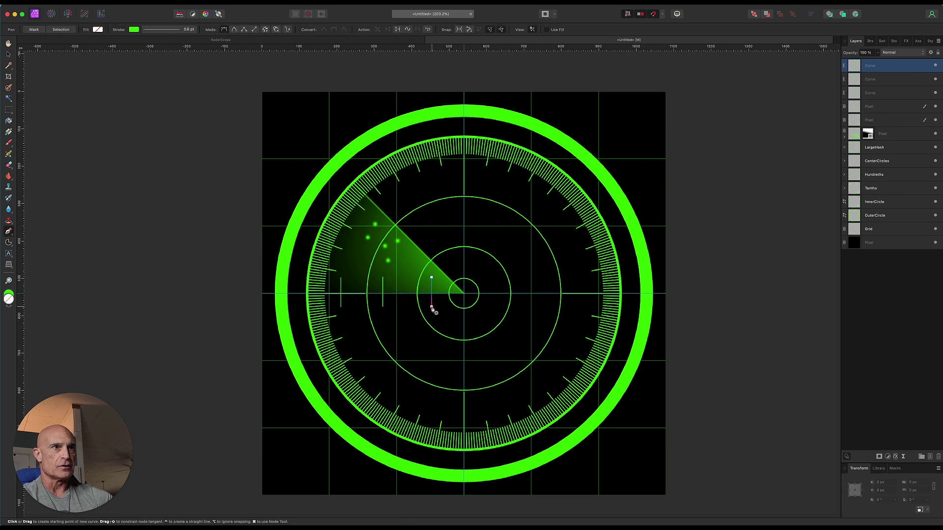
key(super)
drag(431, 308, 432, 301)
click(431, 280)
click(383, 289)
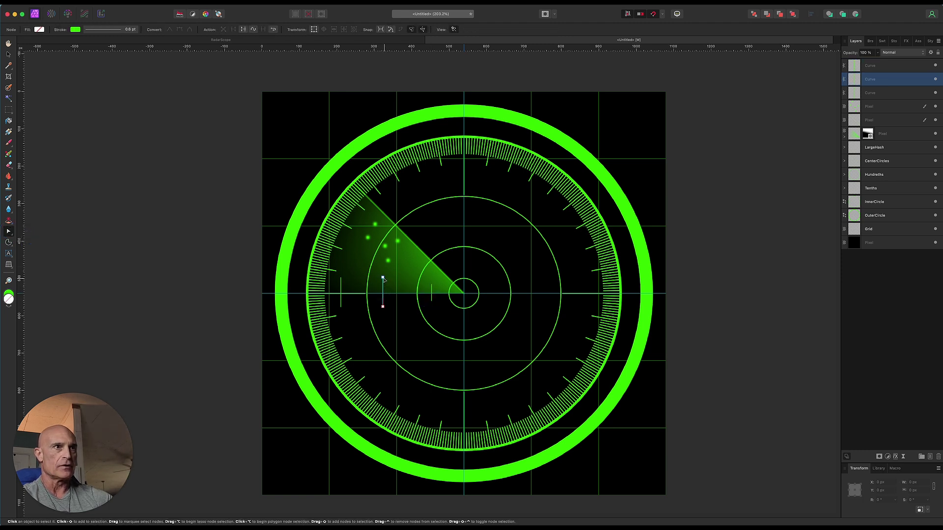
drag(383, 278, 382, 285)
key(v)
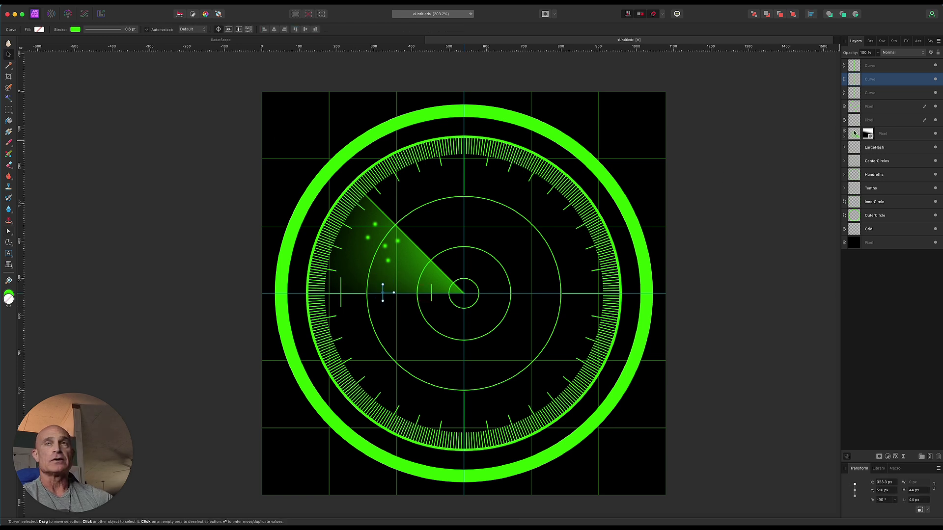
- Group the three tick curves and move the group's transform origin to the centre of the scope
click(893, 69)
shift+click(891, 93)
right_click(891, 95)
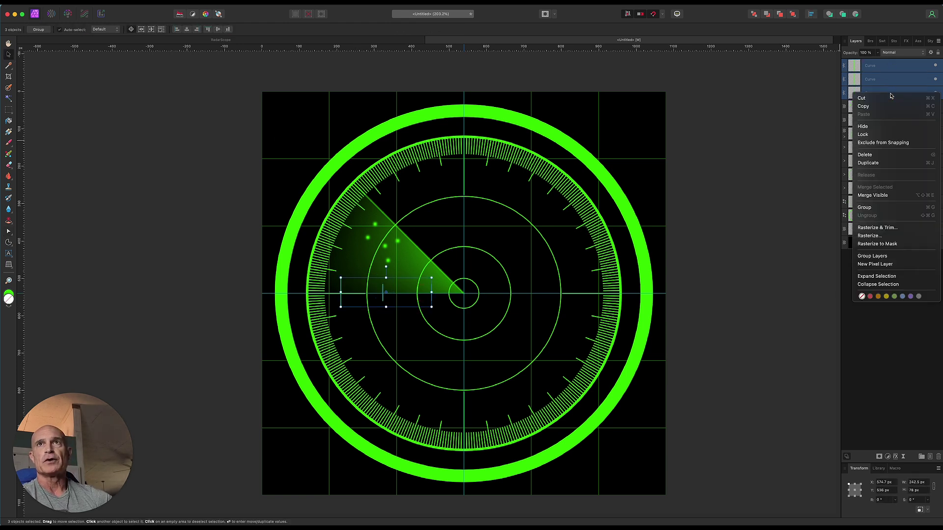
click(886, 195)
drag(386, 292, 464, 293)
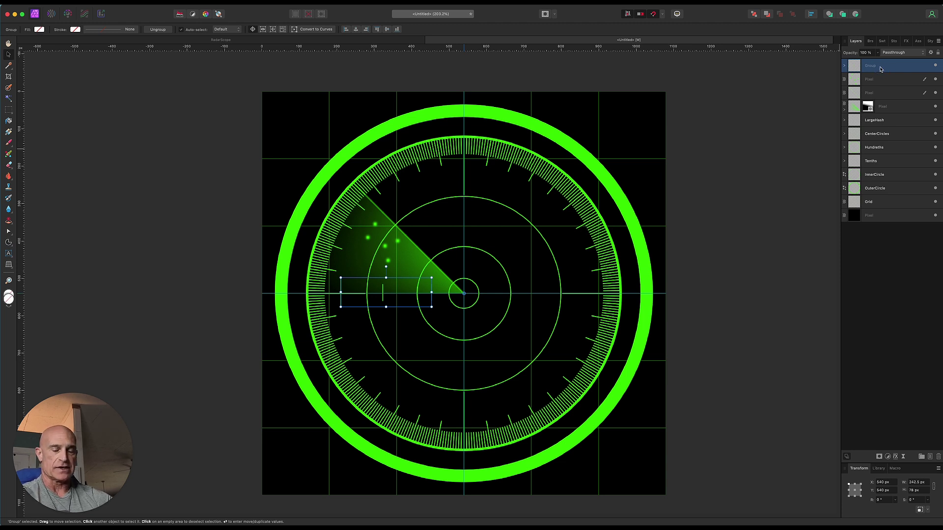
- Duplicate the tick group around the scope's centre with three copies at -90° rotation
key(Return)
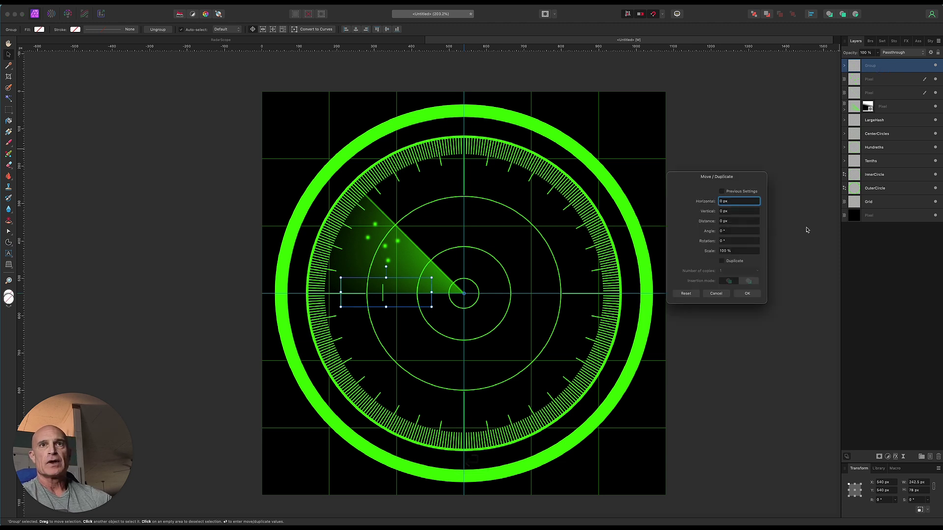
click(722, 261)
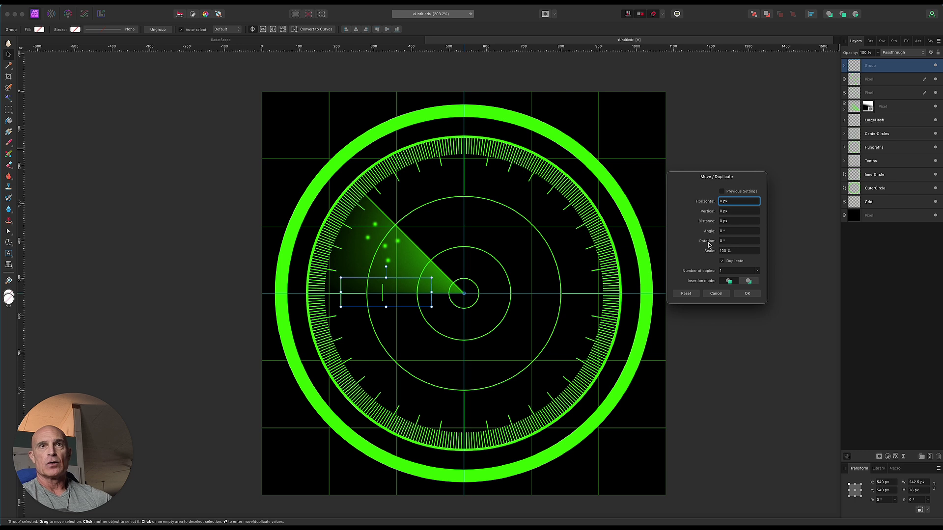
drag(709, 244, 676, 251)
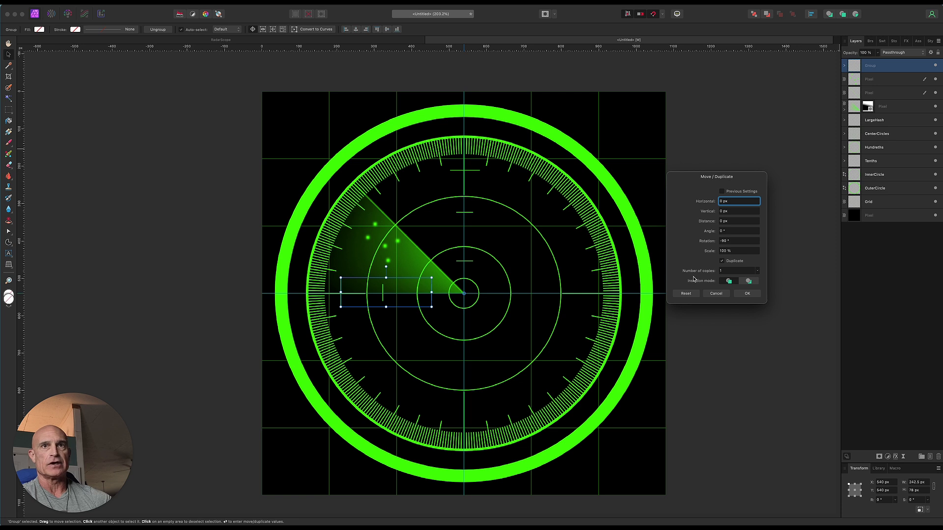
drag(697, 274, 697, 273)
click(747, 294)
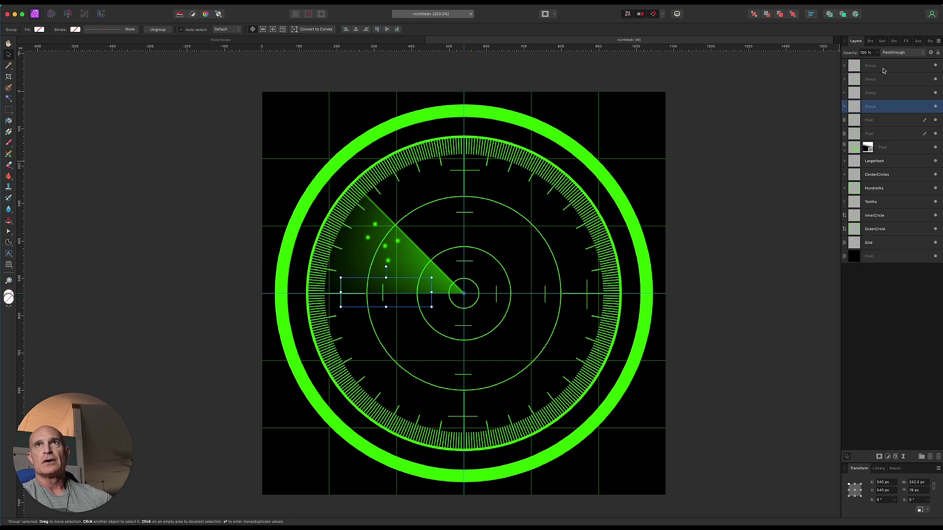
- Combine the four tick groups into one group named Reticle
shift+click(884, 68)
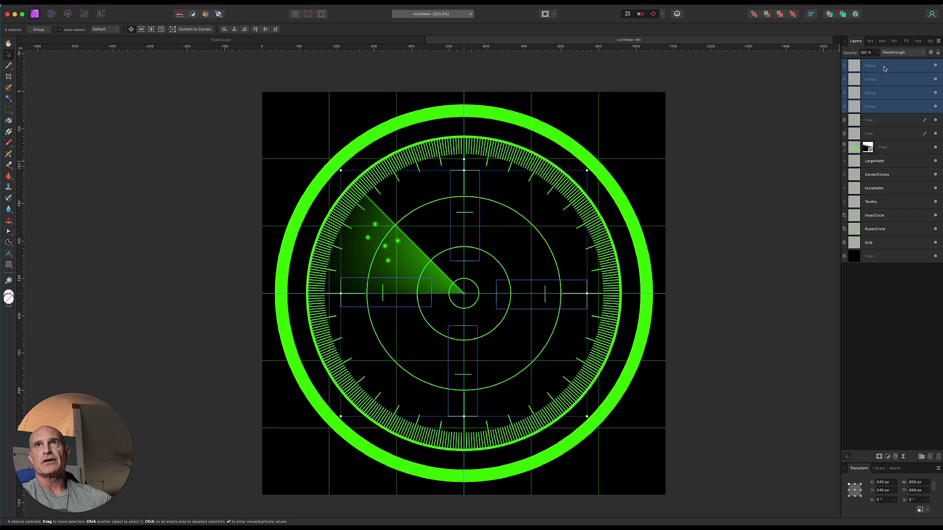
key(super+g)
double_click(872, 66)
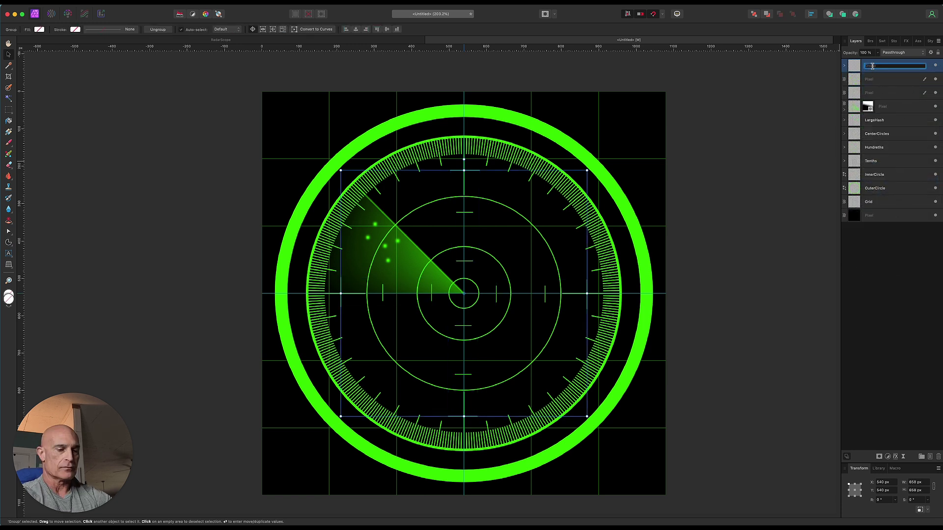
text(Reticle)
key(Return)
- Rename the layer with the painted dots as Contacts
click(868, 81)
double_click(868, 80)
text(Contacts)
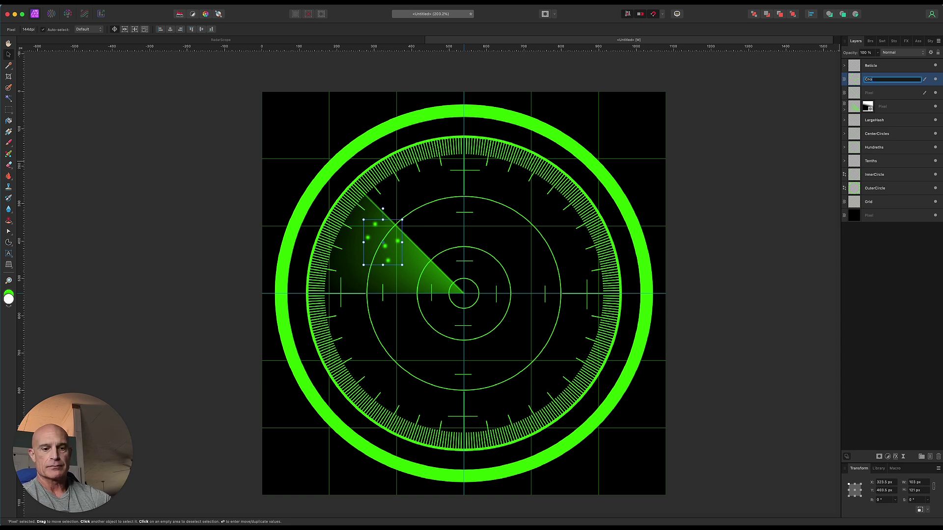
key(Return)
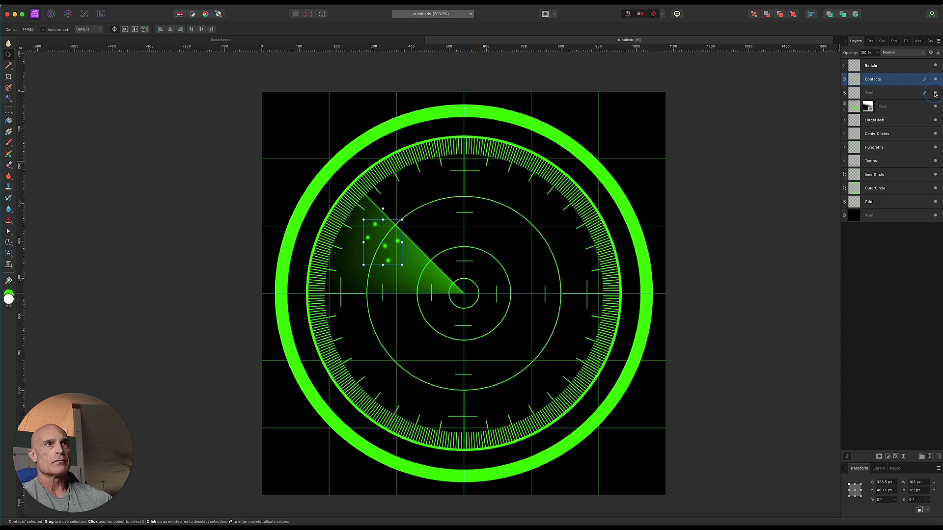
- Rename the diagonal line layer as SweepLine and the masked wedge layer as SweepBody, then deselect everything
click(868, 93)
double_click(868, 93)
text(SweepL)
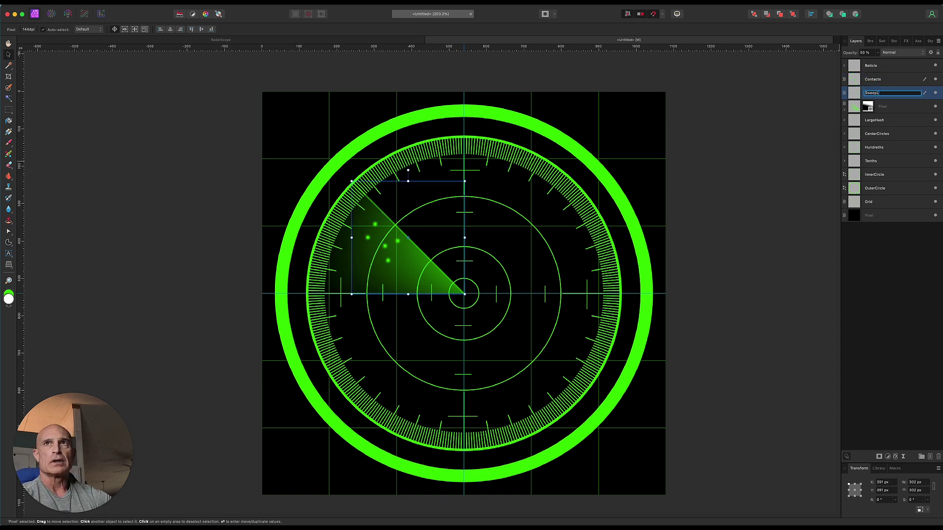
text(ine)
key(Return)
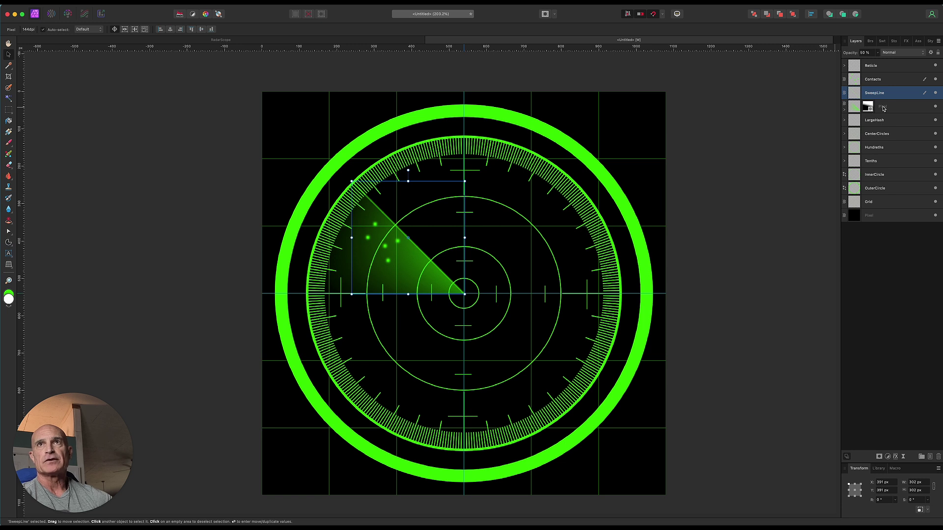
double_click(883, 107)
text(SweepBody)
key(Return)
click(74, 105)
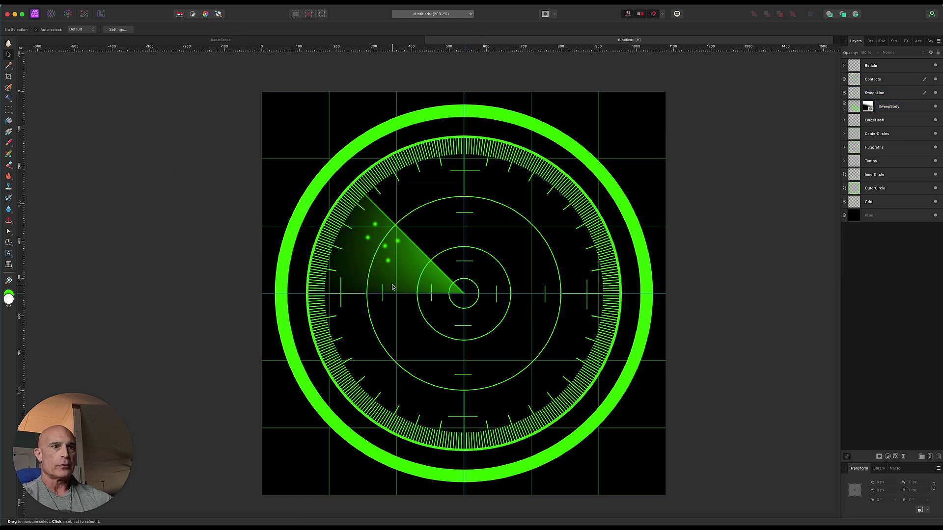
- Set up the Ellipse tool with the sampled green (#3AF200) as fill and no stroke
scroll(424, 304, down, 1)
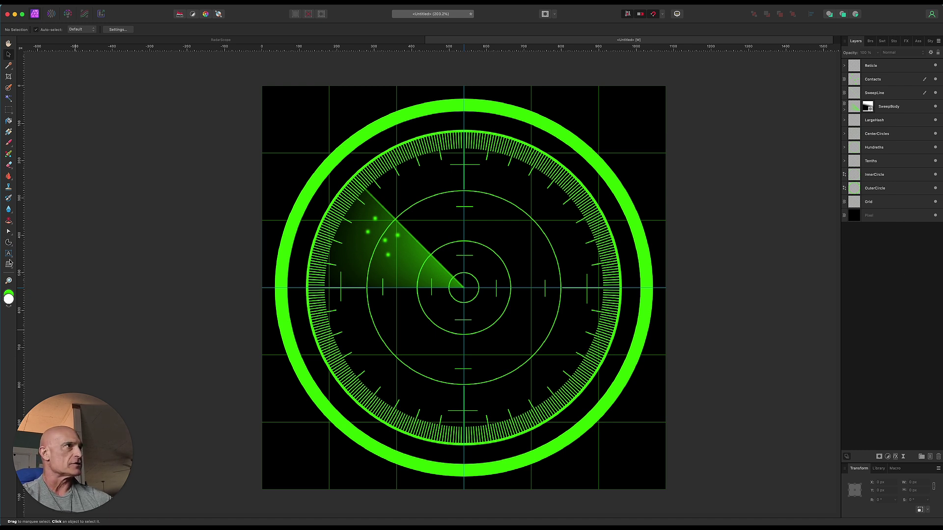
click(9, 241)
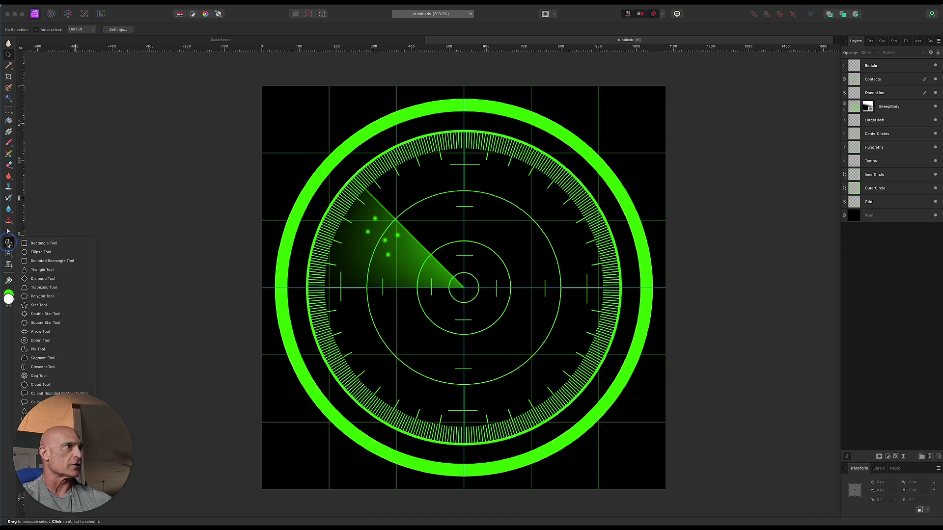
click(46, 253)
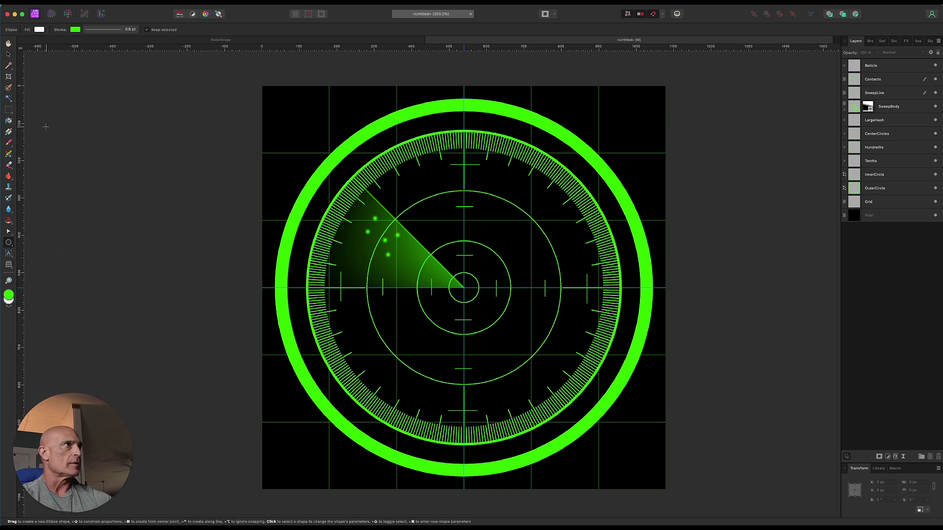
click(39, 30)
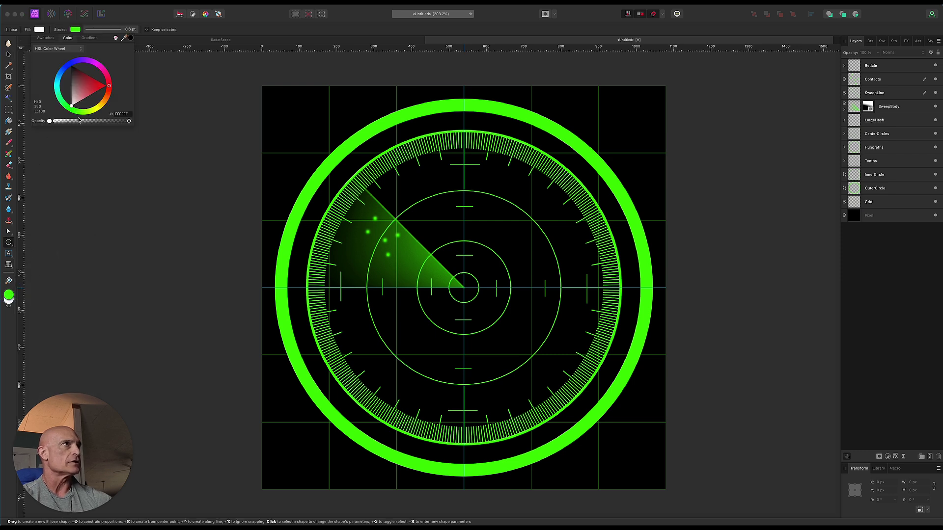
drag(123, 39, 335, 186)
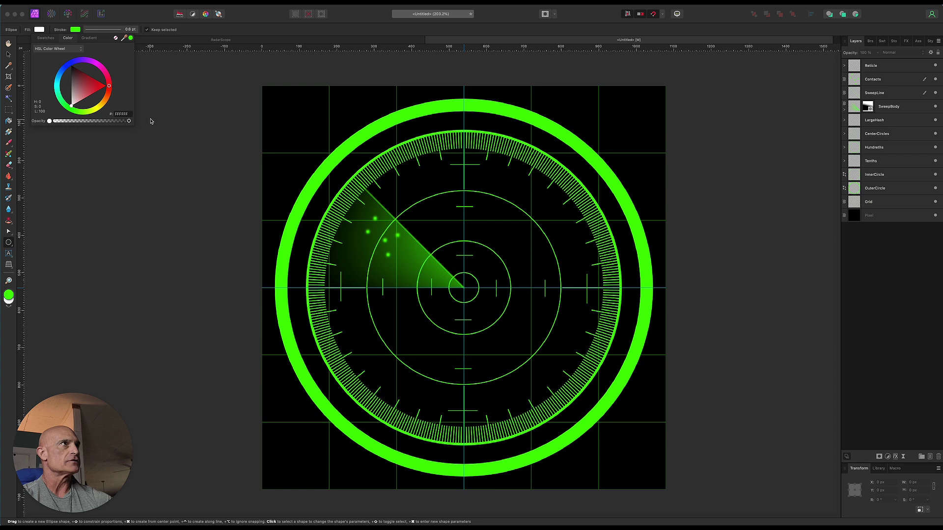
click(130, 38)
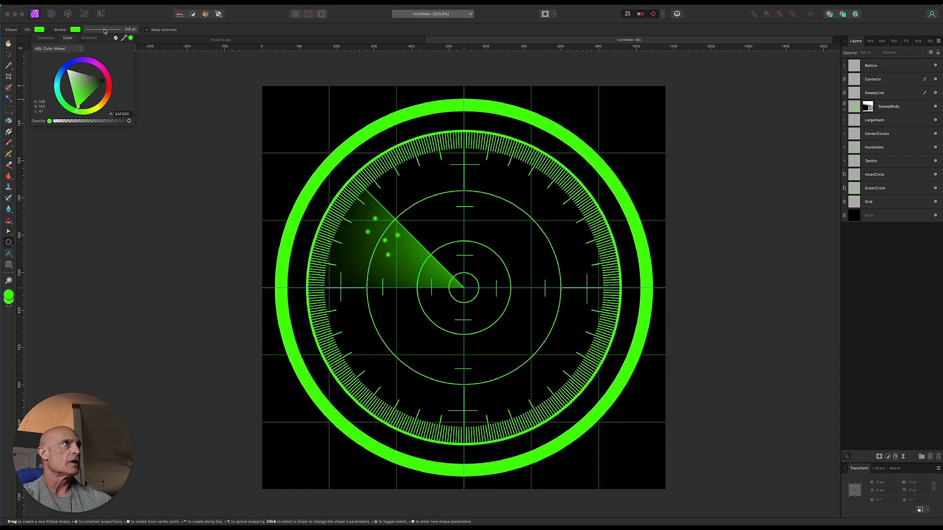
click(102, 30)
click(78, 46)
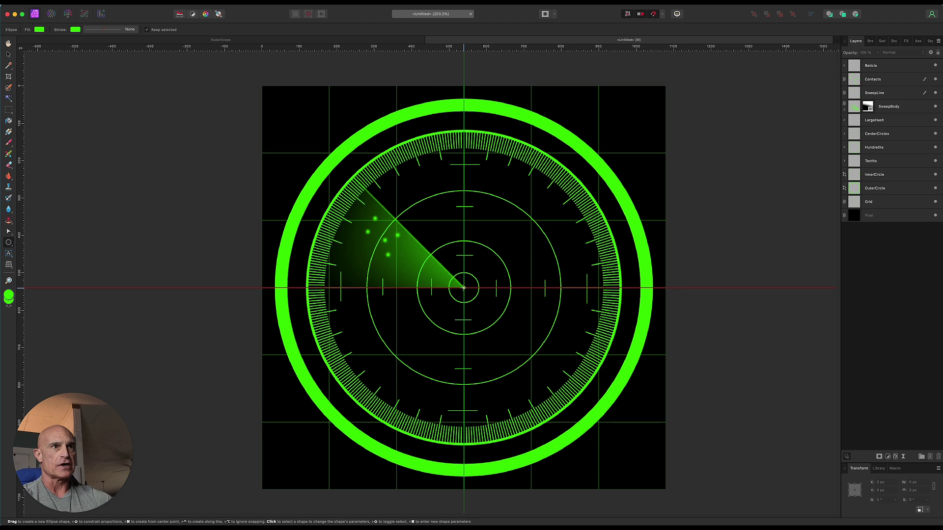
- Draw a filled circle about 975 px wide from the canvas centre and place its layer between OuterCircle and Grid
drag(463, 287, 667, 126)
drag(883, 66, 878, 210)
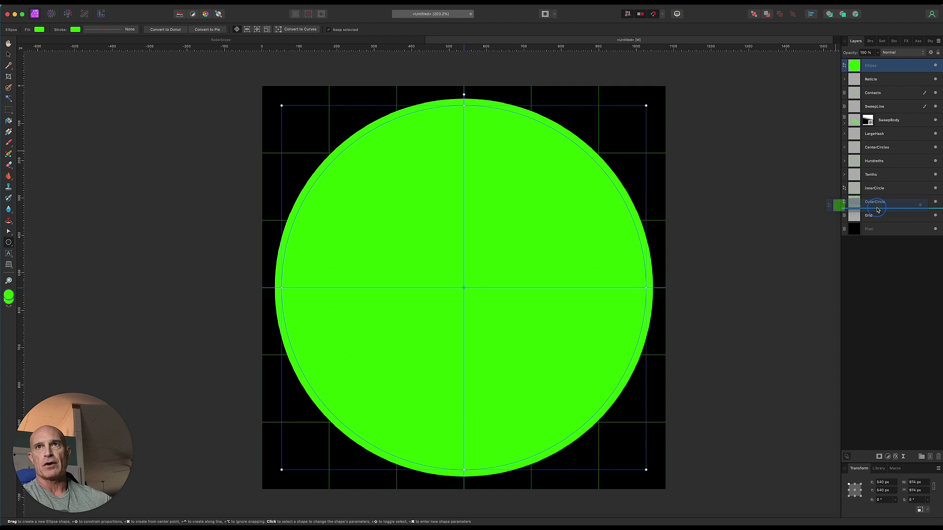
- Drop the filled circle's layer between OuterCircle and Grid, set its opacity to 15%, and deselect it
drag(877, 210, 877, 210)
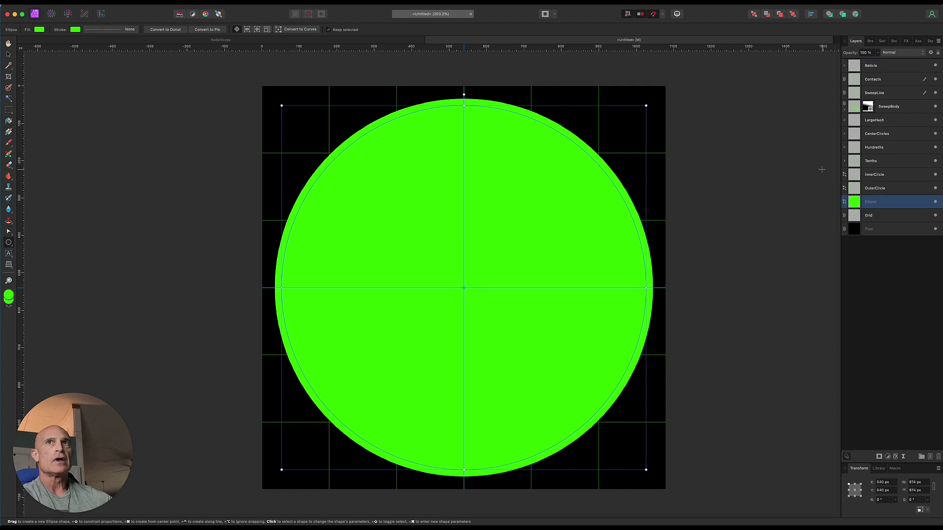
click(877, 52)
drag(877, 60, 828, 80)
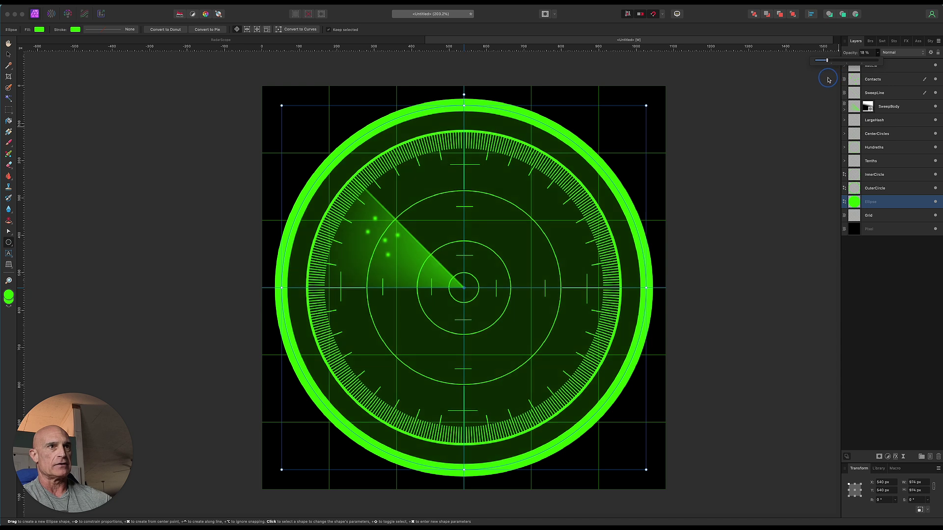
drag(826, 79, 826, 80)
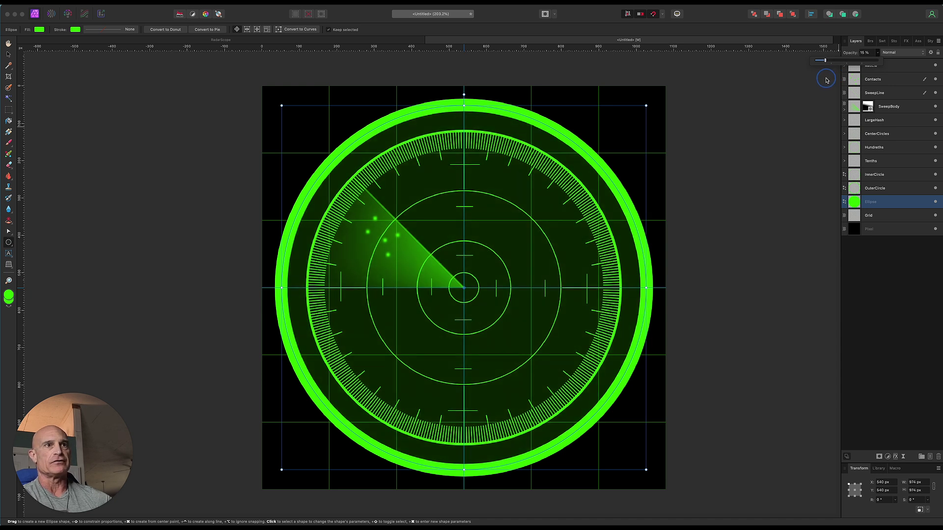
key(super+d)
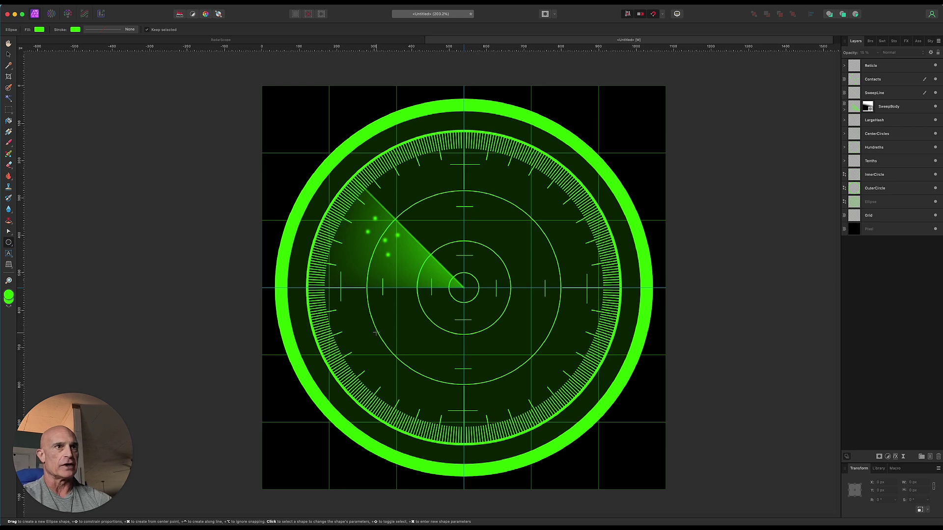
scroll(376, 333, down, 1)
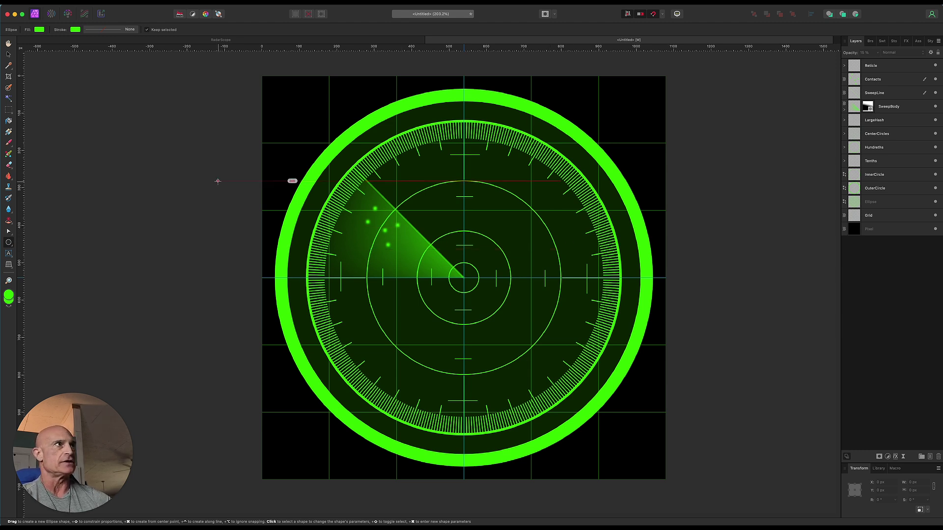
- Start an artistic text object at the centre line between the outer ring and the tick circle, using the Apple Braille font
click(9, 54)
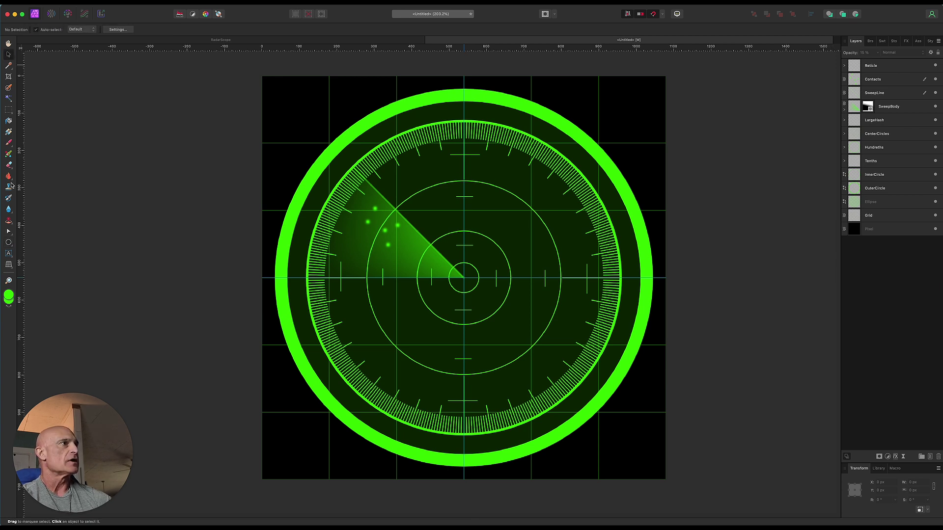
click(9, 253)
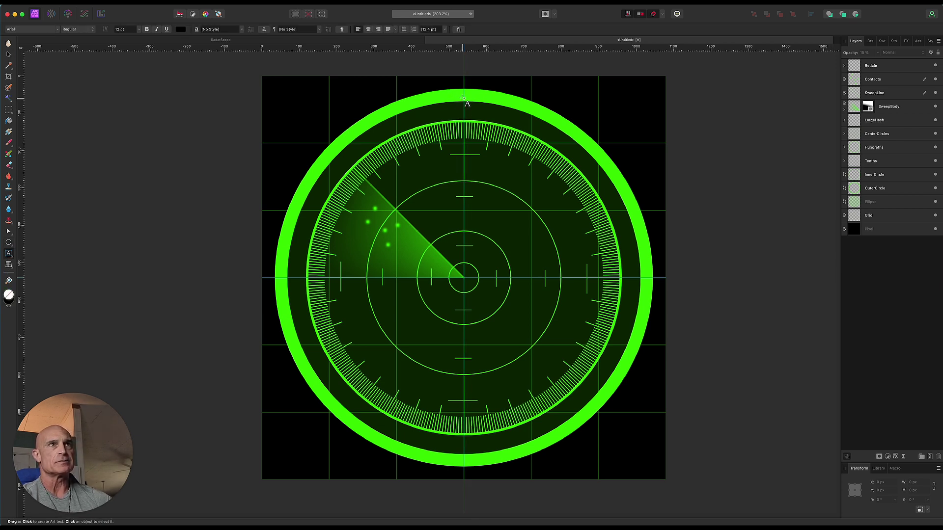
drag(464, 114, 465, 114)
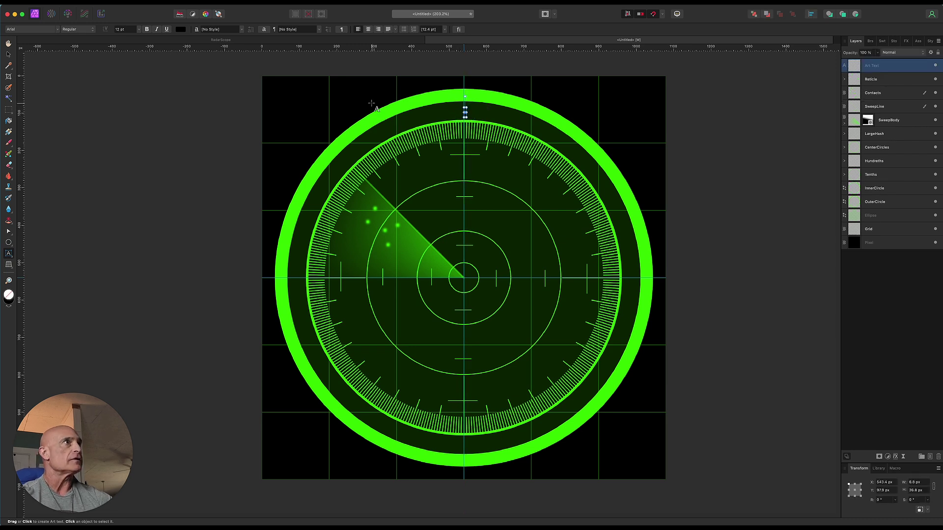
click(180, 30)
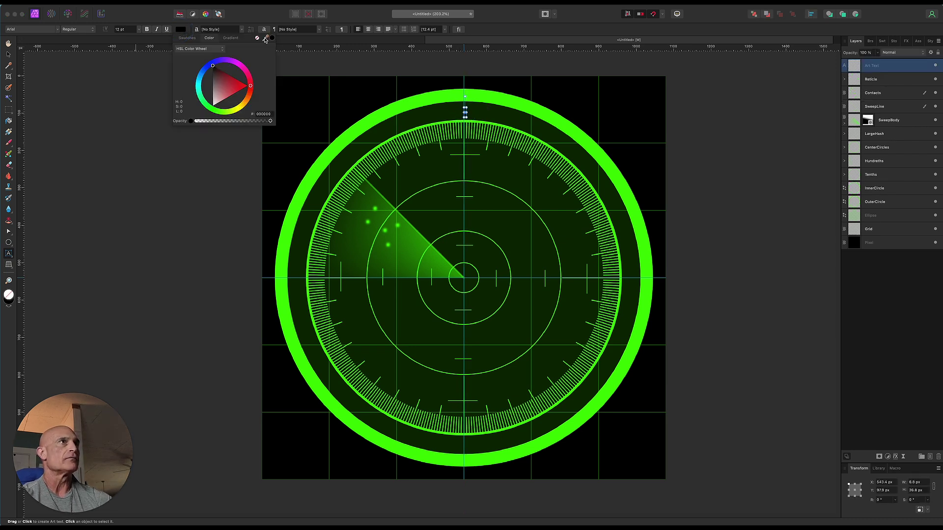
click(38, 29)
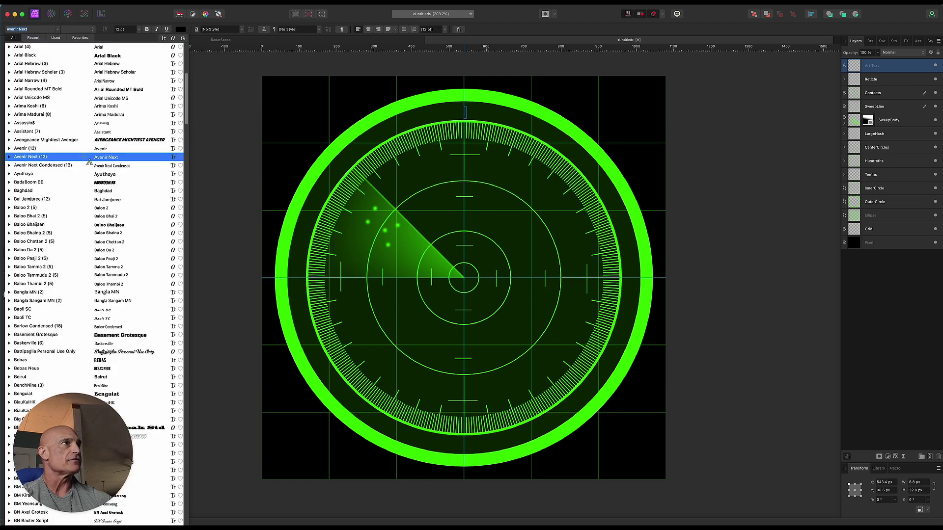
key(Up)
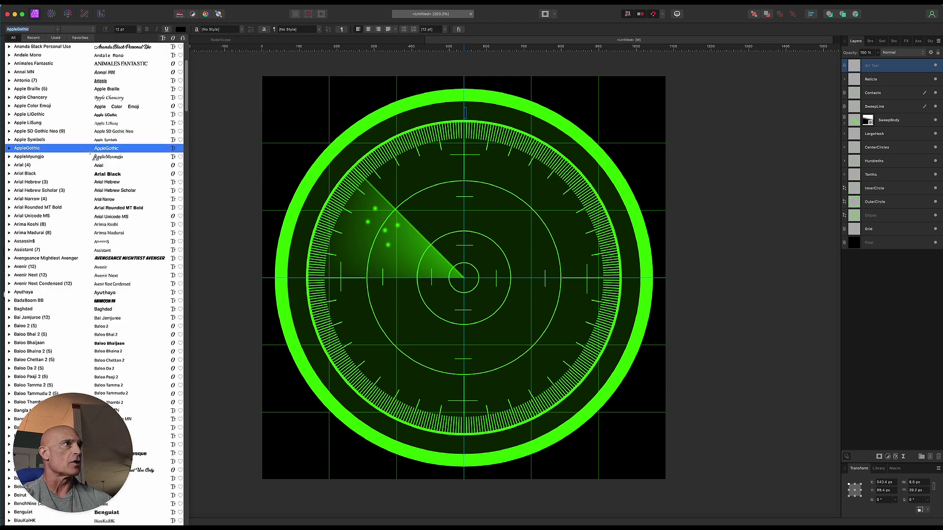
key(Up)
key(Up)
key(Up)
key(Up)
key(Up)
key(Up)
key(Up)
key(Return)
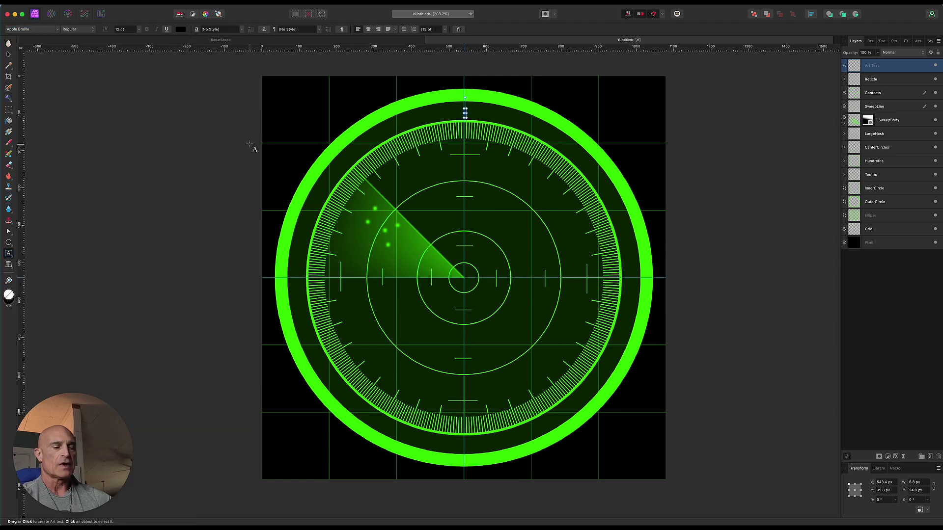
- Enter 0 as the text, colour it with the green sampled from the scope, and centre it on the vertical centre line
text(0)
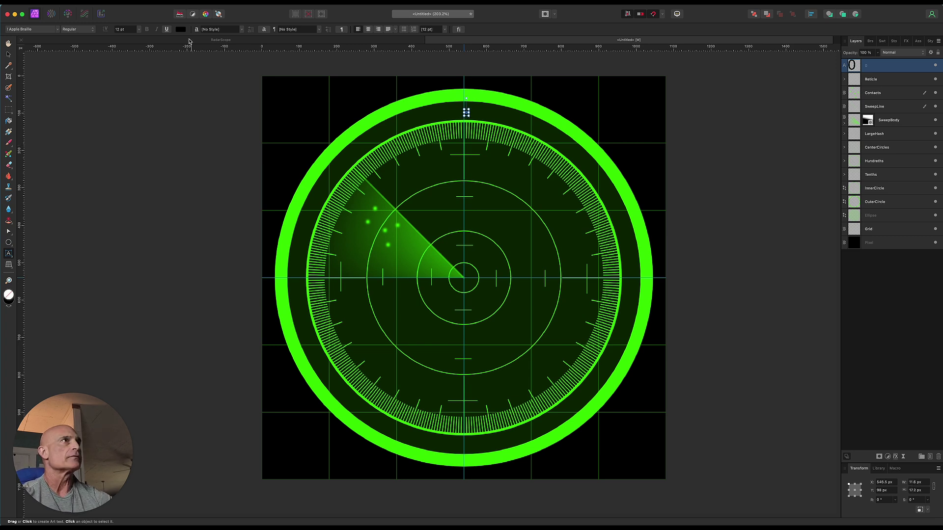
click(181, 29)
drag(191, 56, 344, 101)
key(Escape)
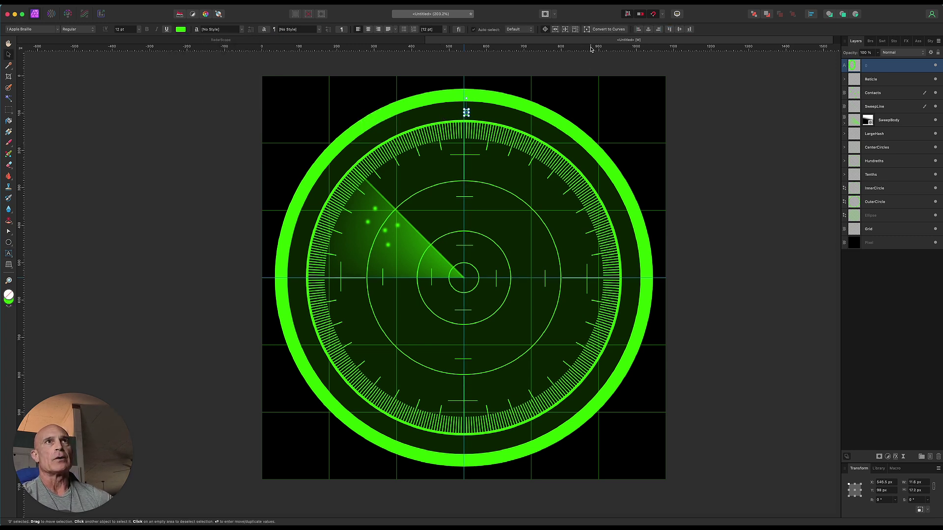
click(648, 30)
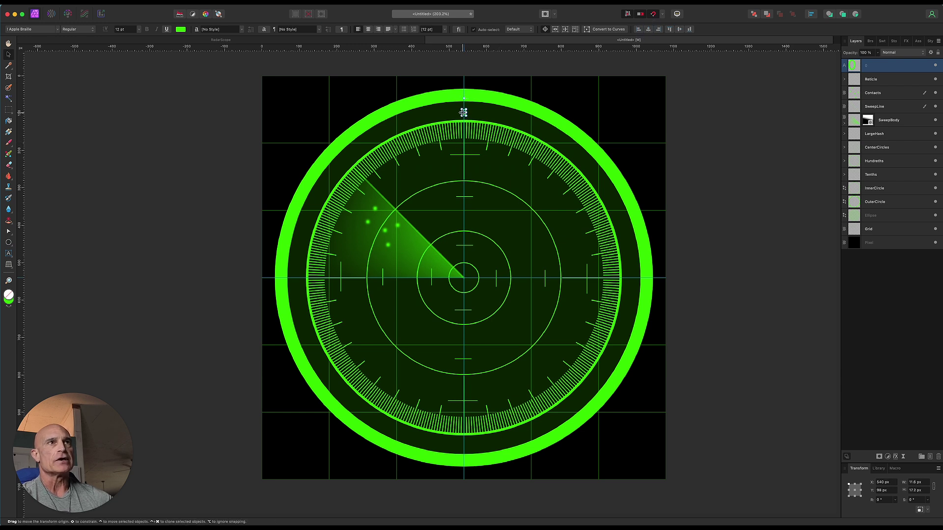
- Move the 0's transform origin to the canvas centre and duplicate it with -10° rotation per copy to fill the ring
drag(463, 112, 463, 276)
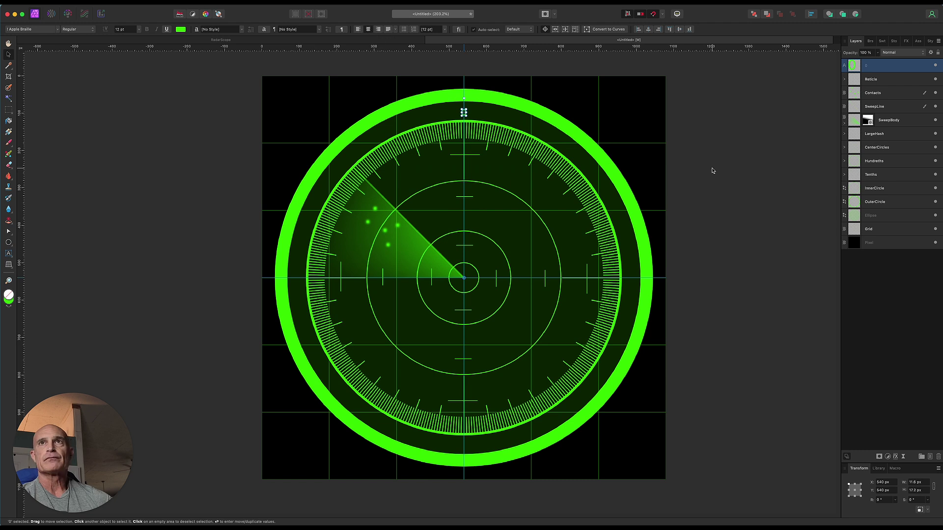
key(Return)
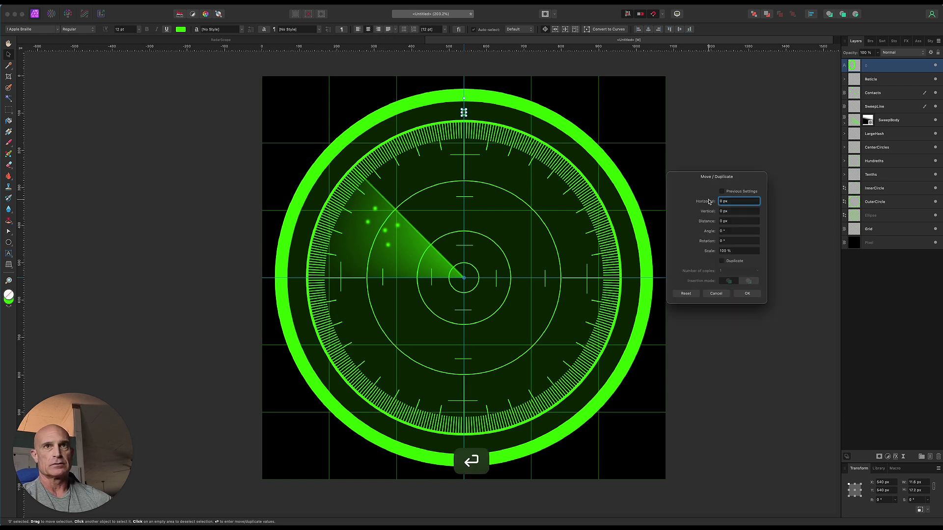
click(722, 261)
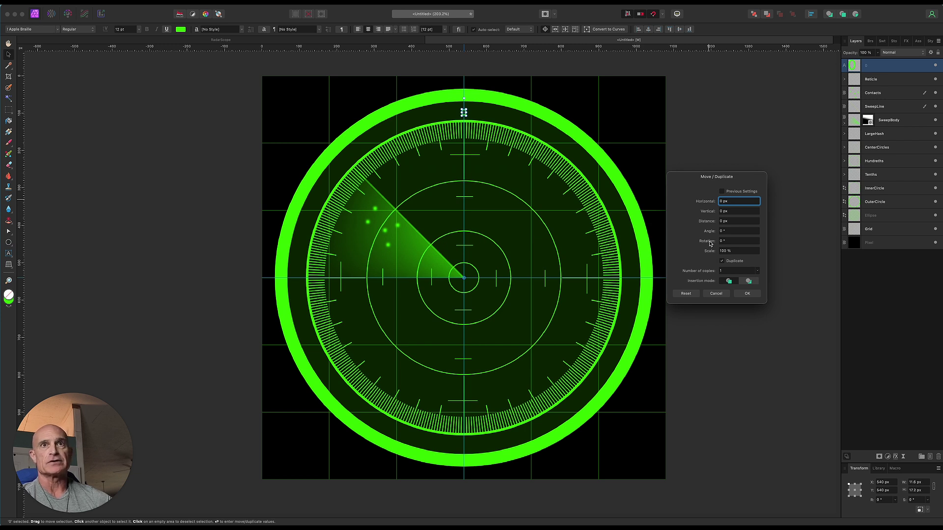
drag(709, 244, 707, 245)
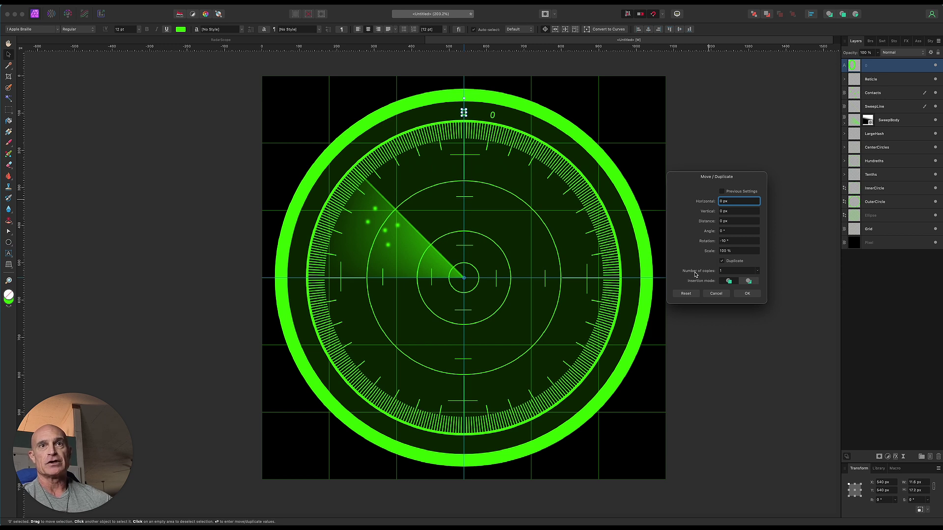
drag(700, 273, 713, 275)
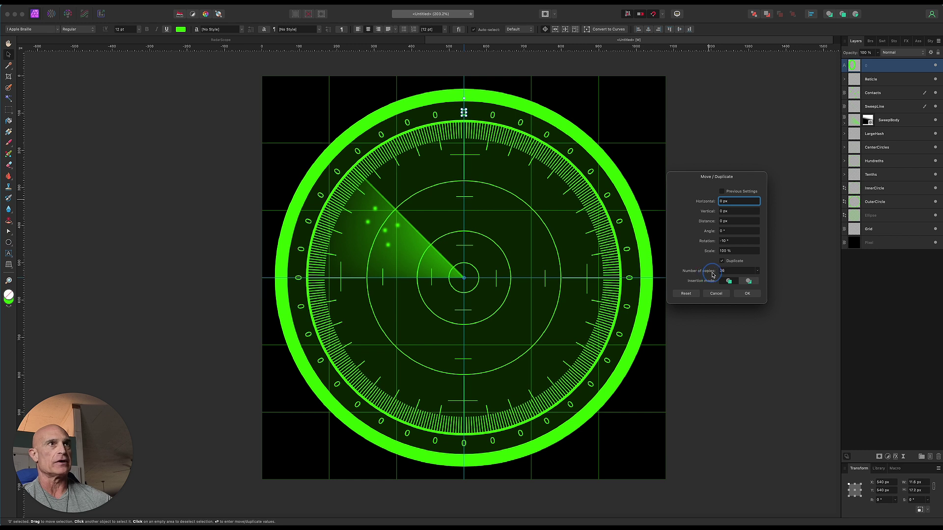
click(747, 294)
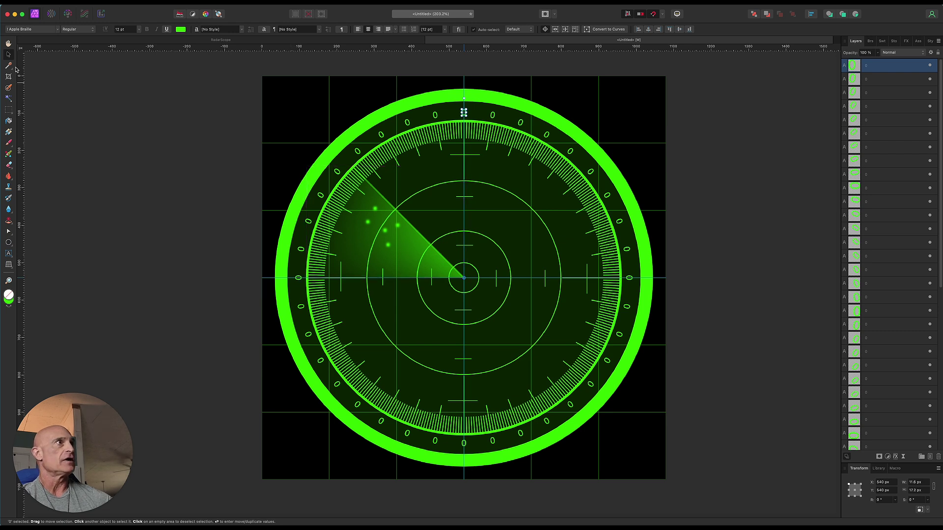
- Renumber the upper-right quadrant's bearing labels clockwise from 10 to 90 in steps of ten
click(492, 115)
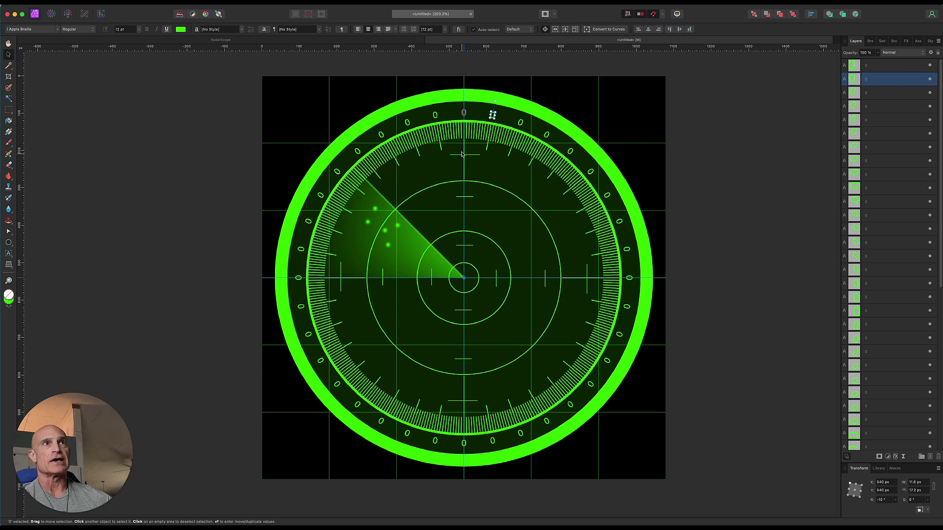
double_click(493, 116)
text(10)
key(Escape)
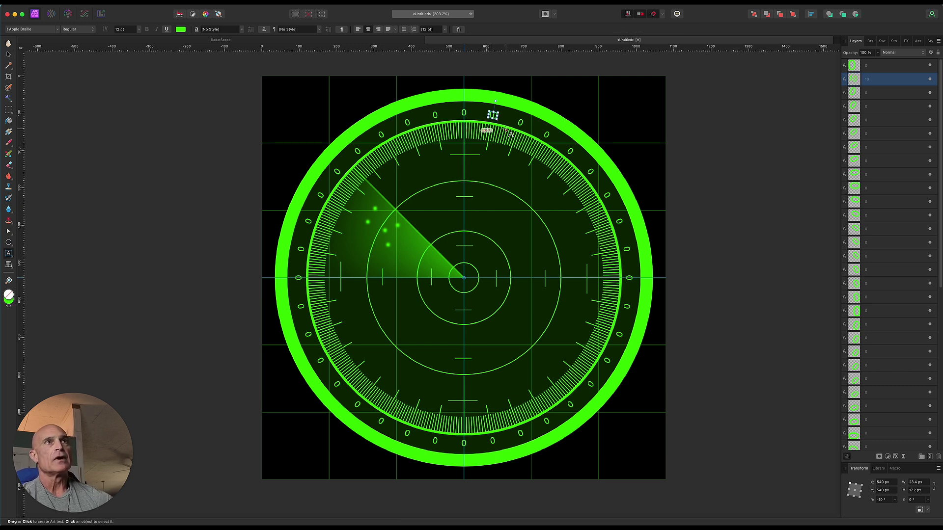
click(520, 122)
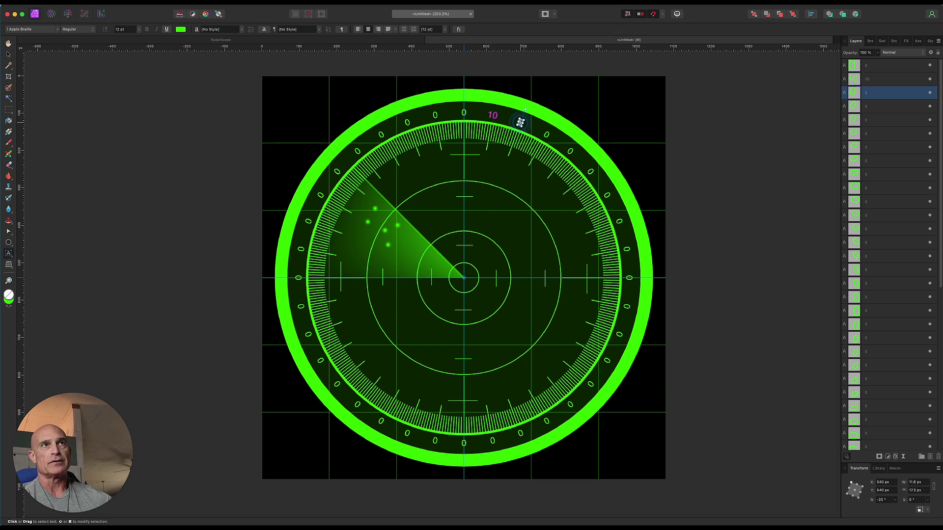
text(2)
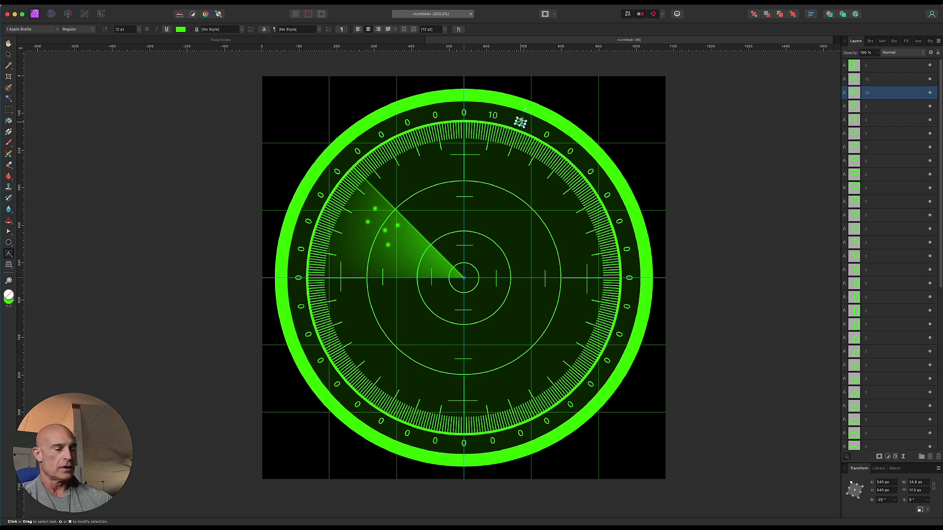
click(546, 135)
text(3)
click(569, 151)
text(4)
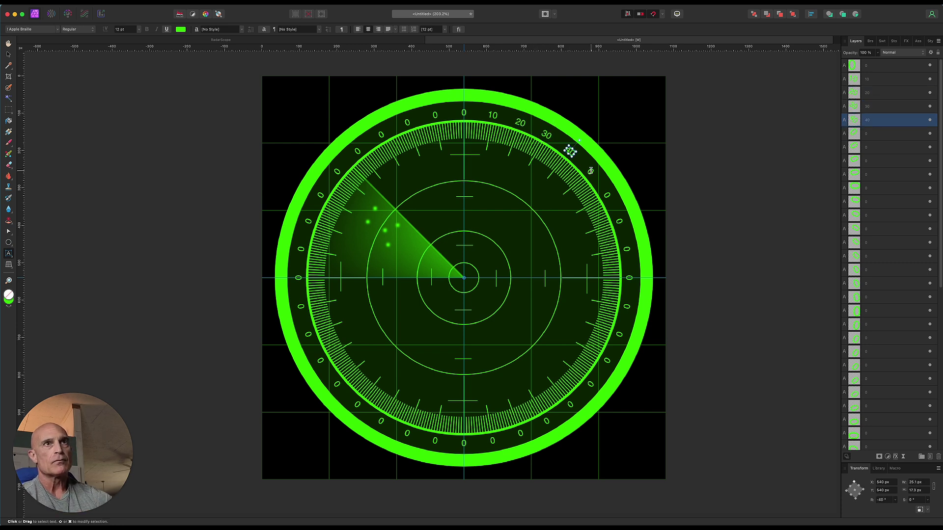
click(590, 171)
text(5)
click(607, 196)
text(6)
click(619, 221)
text(7)
click(626, 249)
text(8)
click(629, 278)
text(9)
- Renumber the lower-right quadrant's bearing labels clockwise from 100 to 180 in steps of ten
click(619, 335)
text(11)
click(607, 361)
text(12)
click(590, 384)
text(13)
click(569, 404)
text(14)
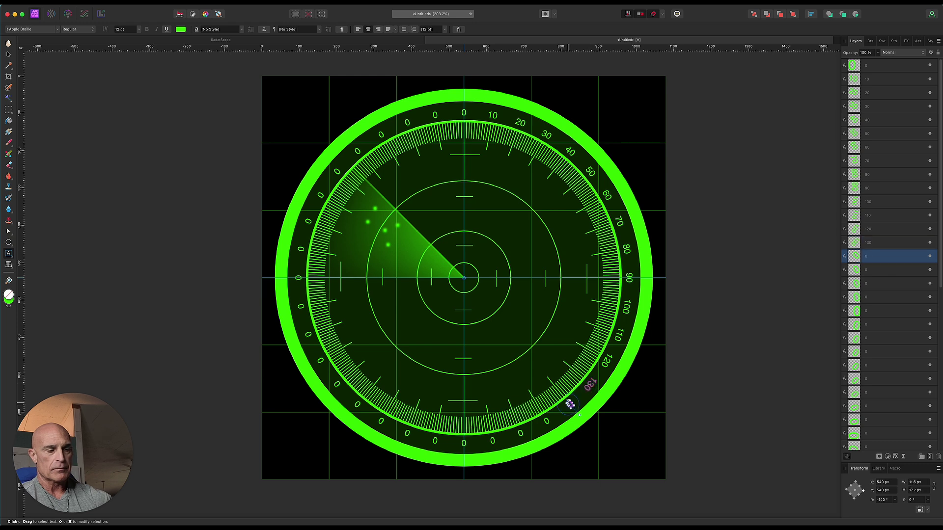
text(5)
click(520, 433)
text(16)
click(492, 440)
text(17)
click(463, 443)
text(18)
- Renumber the lower-left quadrant's bearing labels clockwise from 190 to 270 in steps of ten
click(435, 440)
text(20)
click(381, 421)
text(21)
click(357, 404)
text(22)
click(337, 383)
text(23)
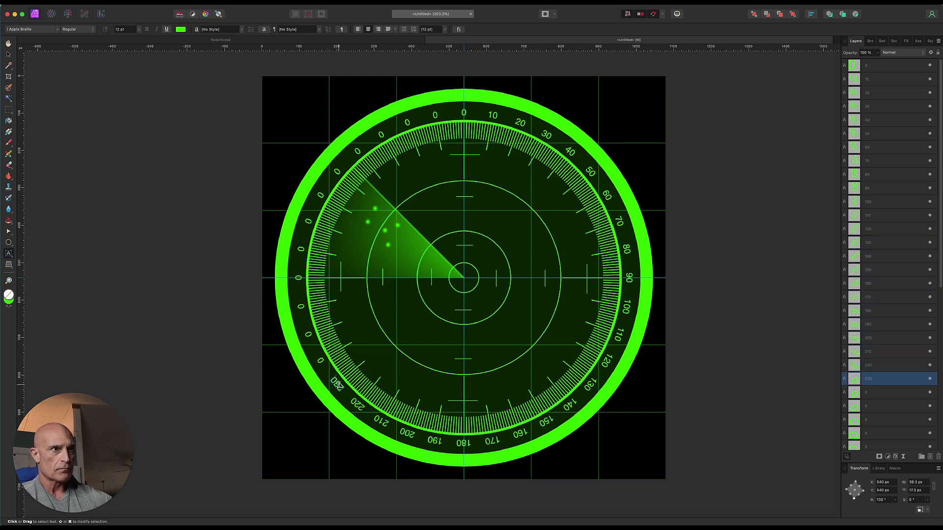
click(320, 361)
text(24)
click(308, 335)
text(25)
click(300, 307)
text(26)
click(298, 277)
text(27)
- Renumber the upper-left quadrant's bearing labels clockwise from 280 to 350 in steps of ten, then deselect the text
click(301, 250)
text(28)
click(308, 221)
text(29)
click(320, 195)
text(30)
click(336, 171)
text(31)
click(357, 151)
text(32)
click(381, 134)
text(33)
click(407, 123)
text(34)
click(435, 115)
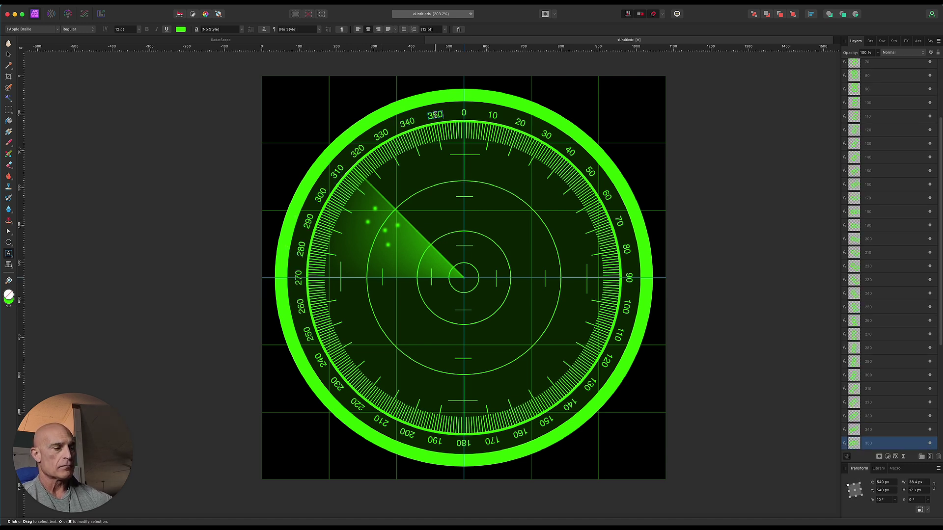
text(35)
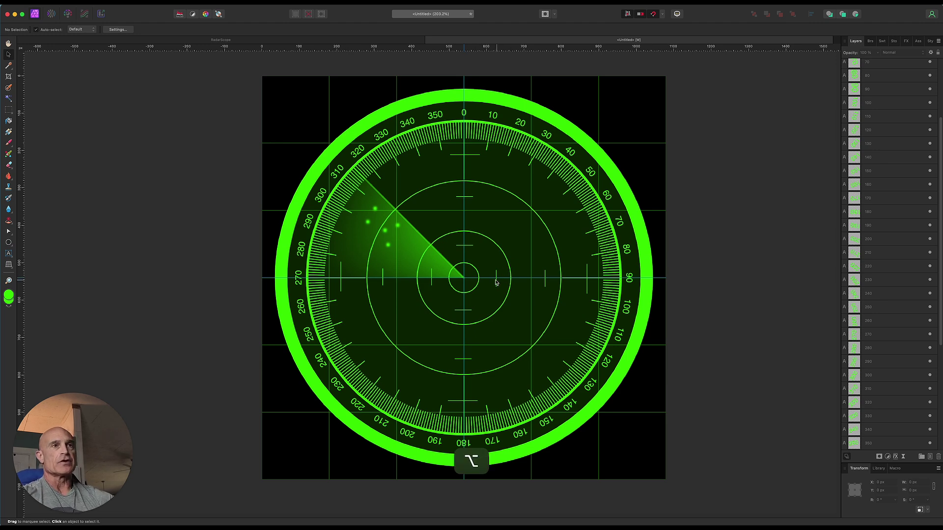
scroll(494, 283, down, 1)
scroll(494, 283, down, 1)
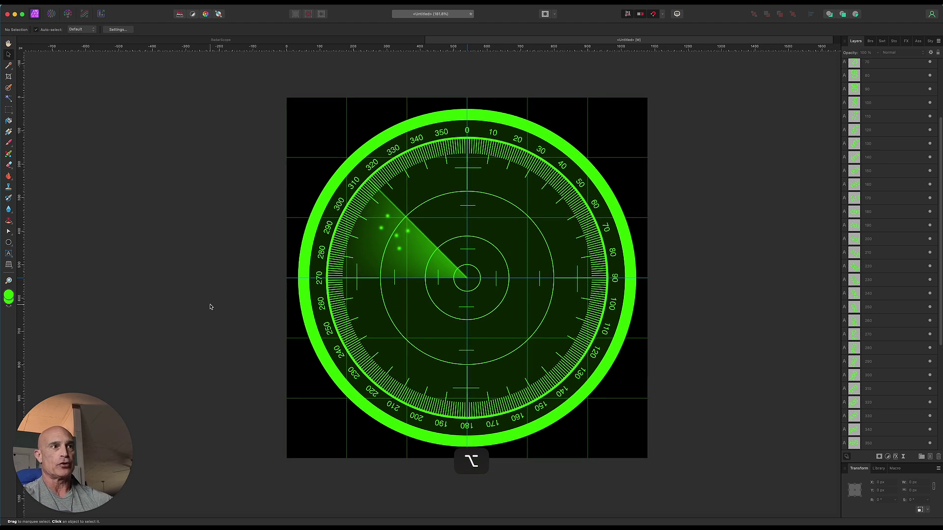